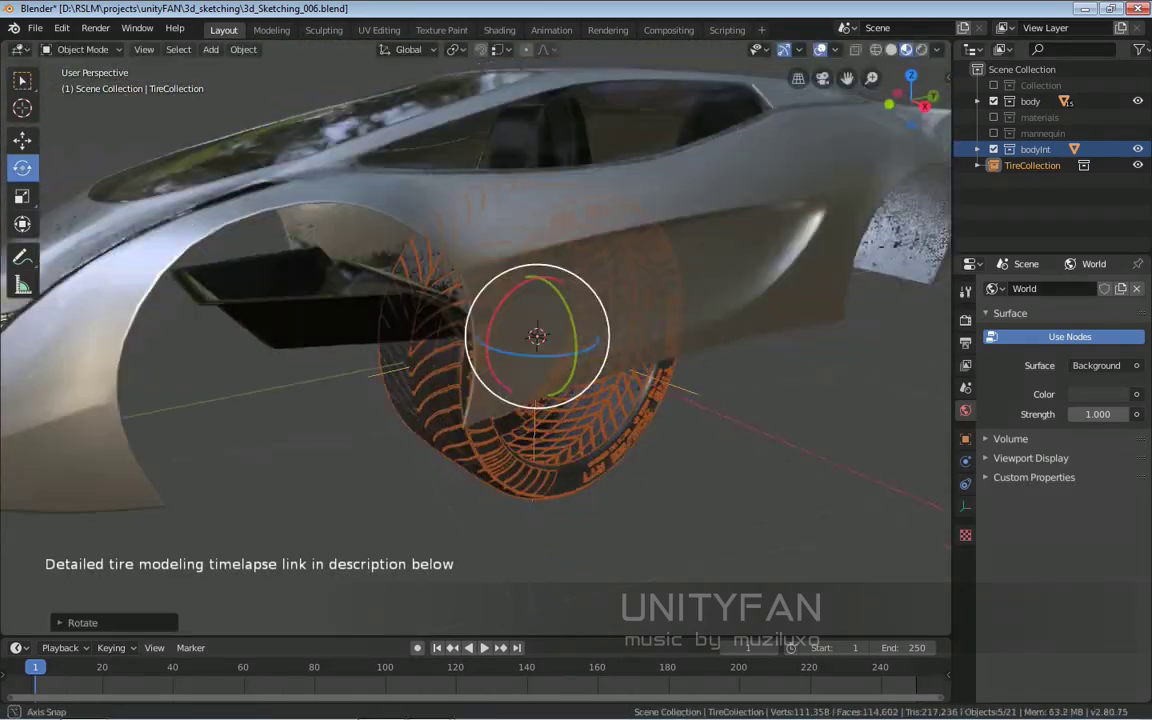
Step: Move the tire into the front wheel arch from the side view and scale it down to fit
key("KP_5")
scroll(475, 340, "up", 3)
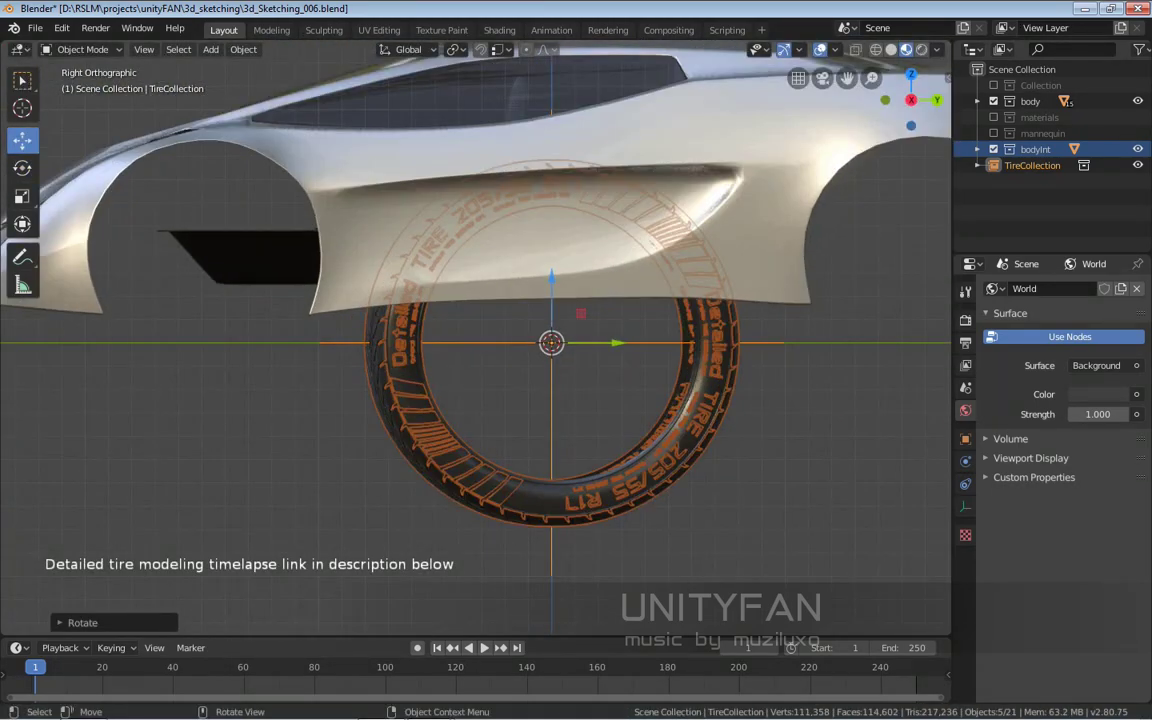
key("n")
key("g")
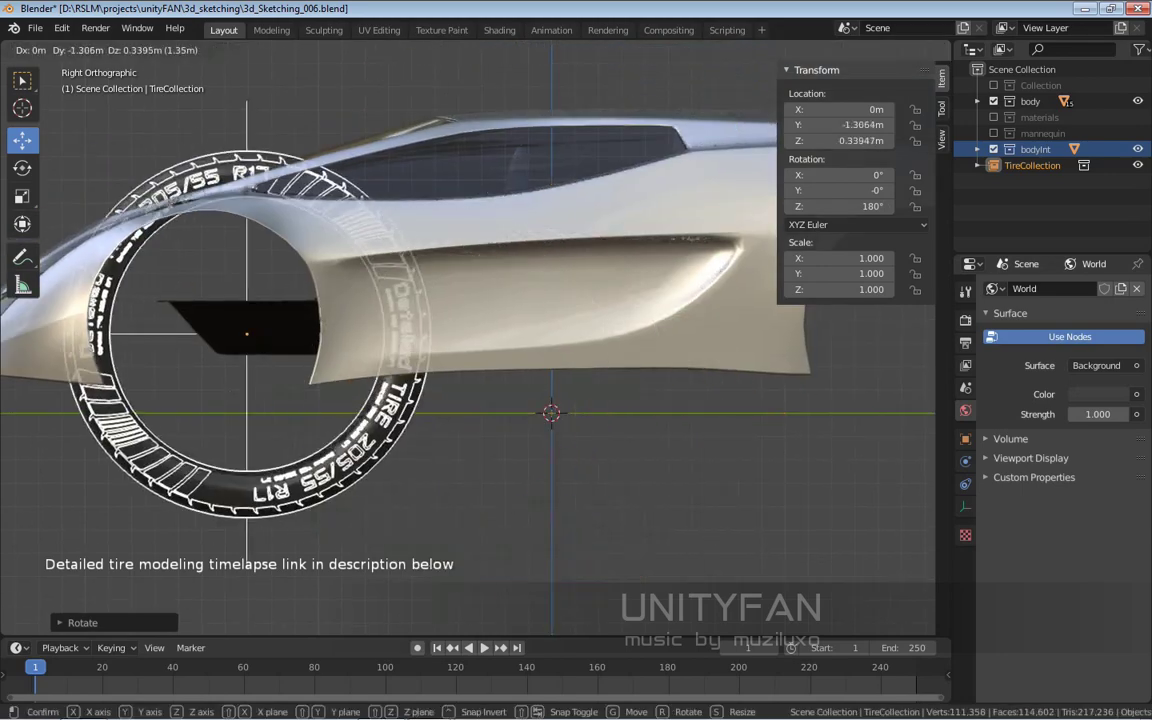
key("n")
key("s")
scroll(475, 340, "up", 4)
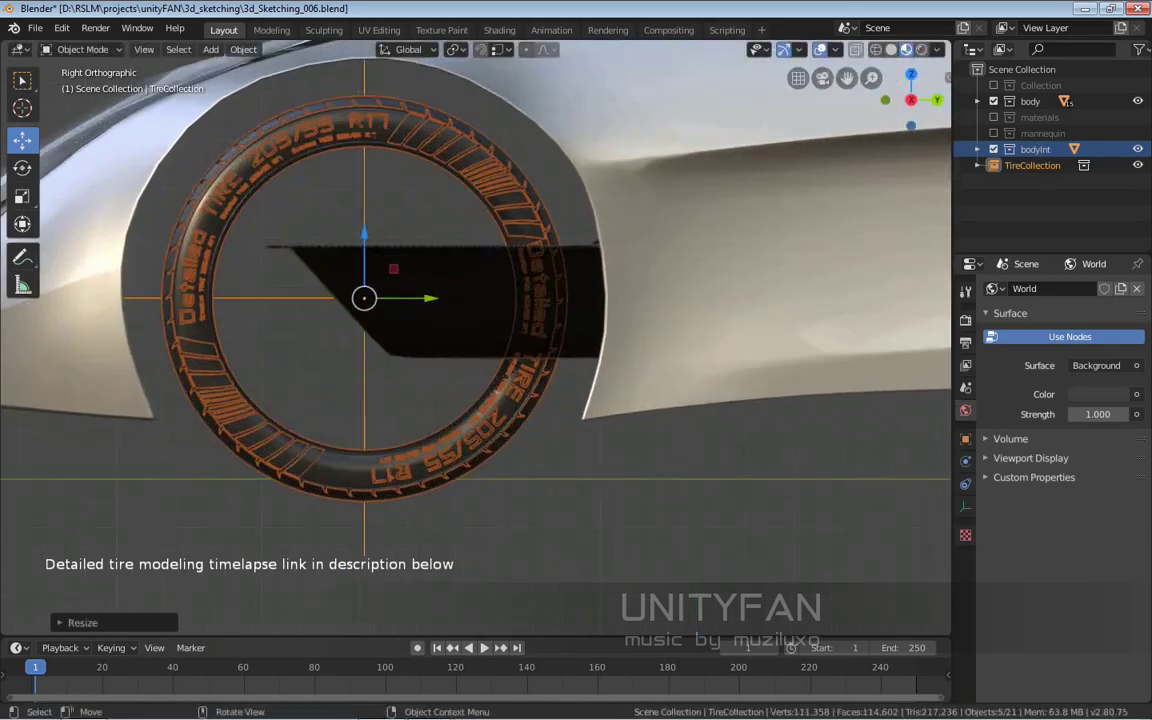
scroll(475, 340, "down", 2)
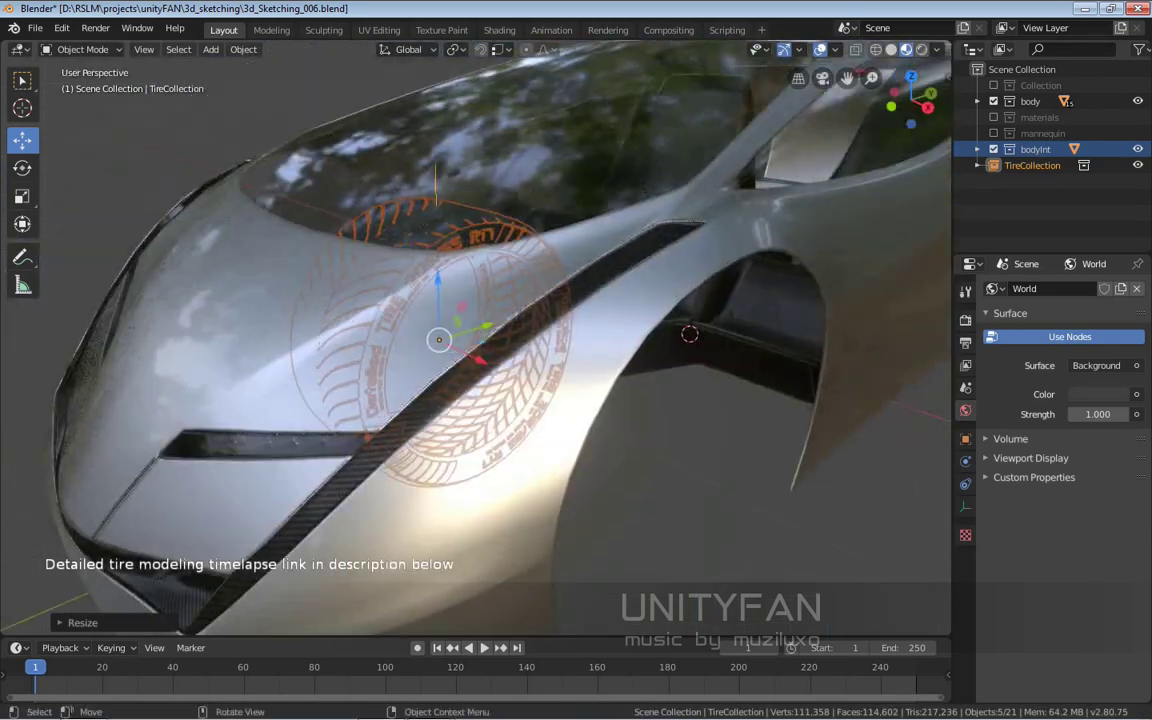
middle_click_drag(600, 450, 711, 516)
Step: Fine-tune the tire's position in the front arch from the Right Ortho view
key("g")
key("KP_3")
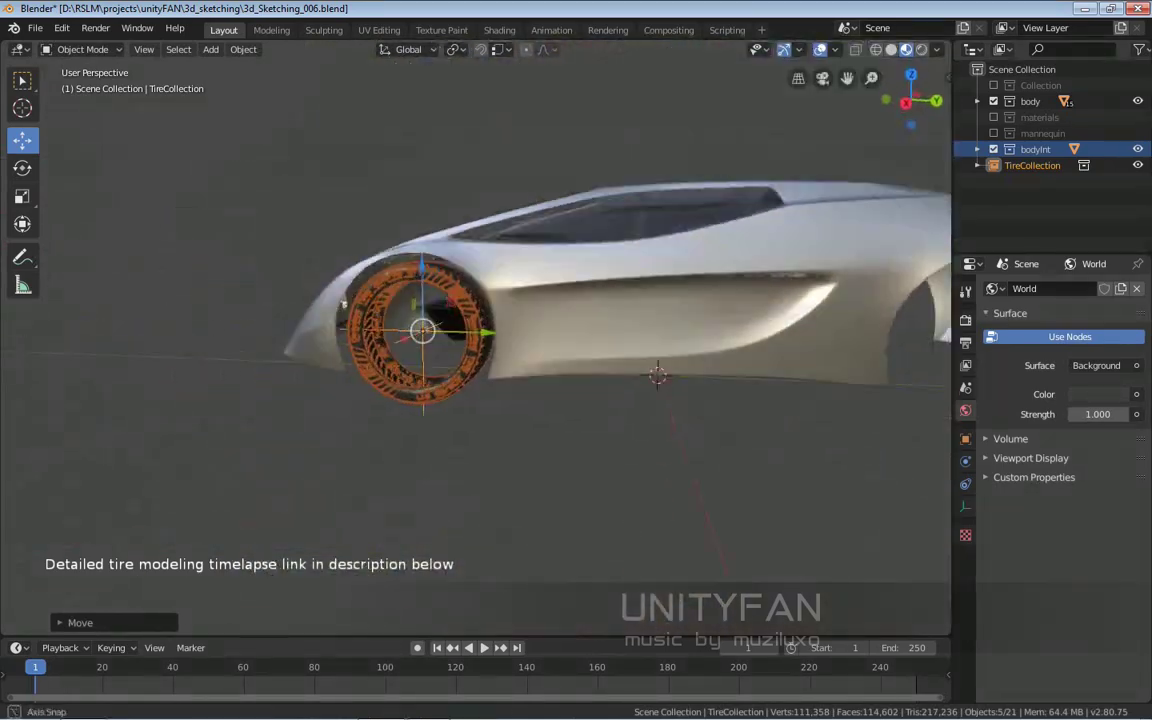
scroll(711, 516, "up", 5)
mouse_move(404, 272)
middle_mouse_down("shift")
mouse_move(398, 357)
mouse_move(500, 335)
middle_mouse_up("shift")
key("KP_3")
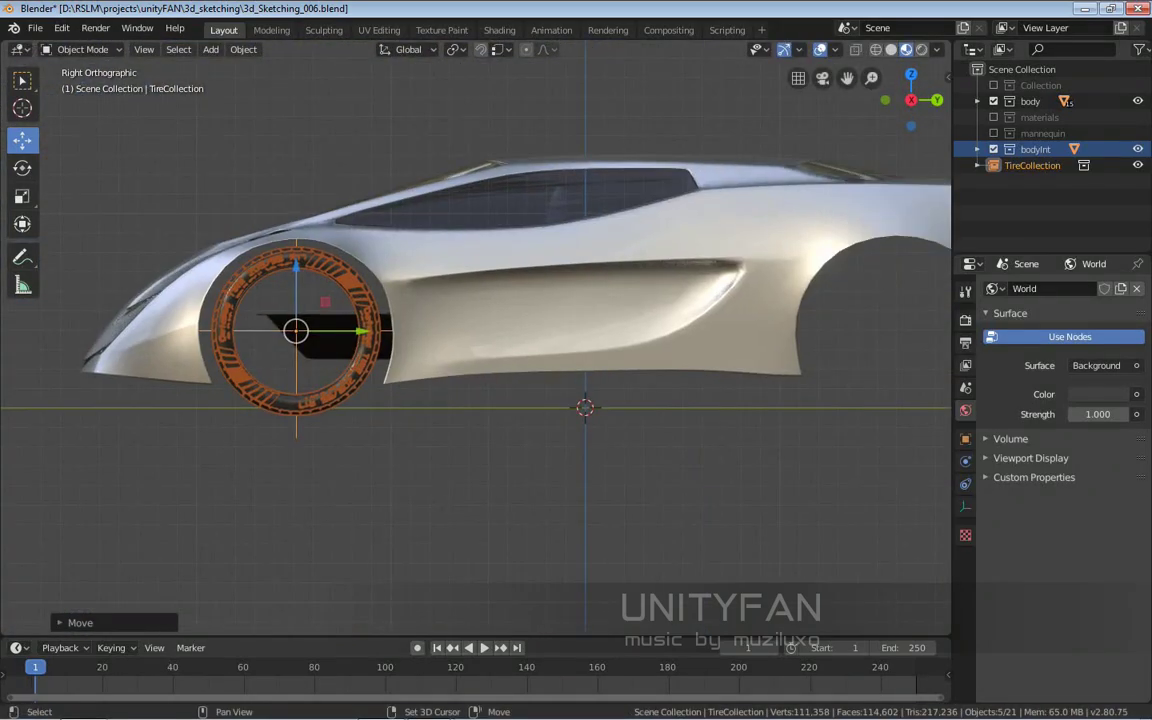
Step: Duplicate the tire and place the copy in the rear wheel arch
key("g")
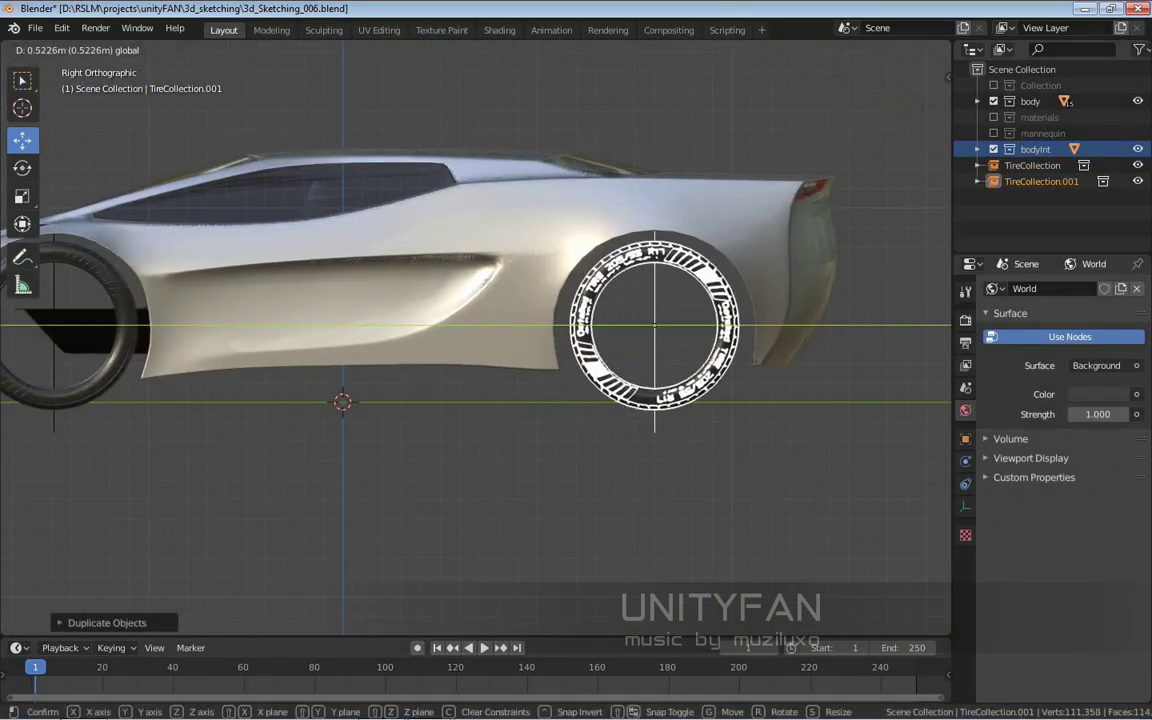
left_click(668, 329)
middle_click_drag(668, 329, 470, 355)
left_click_drag(437, 355, 430, 356)
mouse_move(430, 356)
middle_mouse_down()
mouse_move(360, 404)
mouse_move(420, 400)
mouse_move(340, 400)
middle_mouse_up()
key("w")
scroll(360, 404, "down", 3)
Step: Scale the front and rear tires together around the Median Point pivot
left_click(345, 420)
key("KP_3")
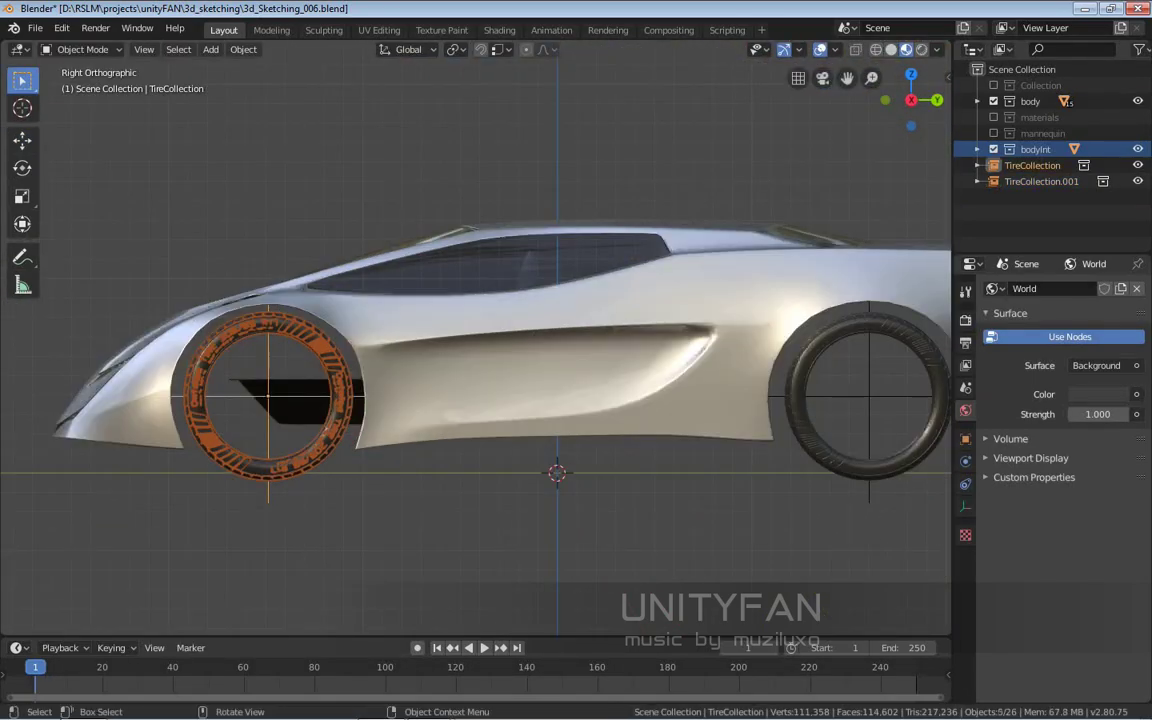
left_click(462, 49)
left_click(460, 144)
scroll(600, 450, "up", 3)
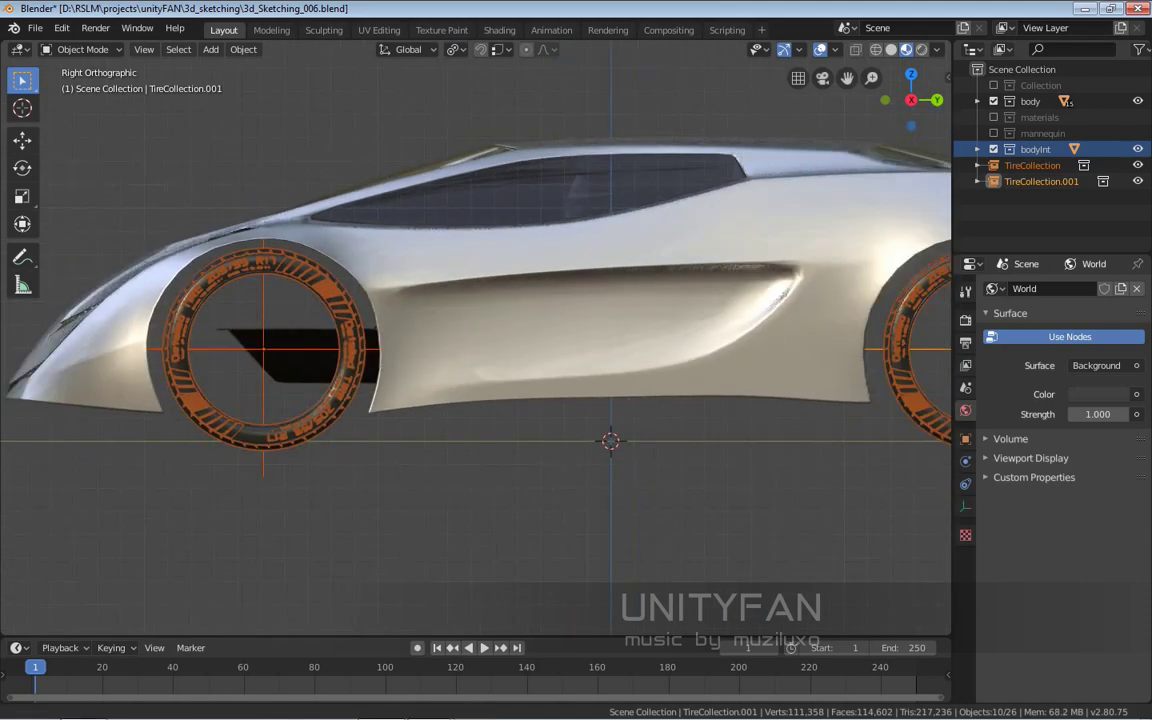
key("s")
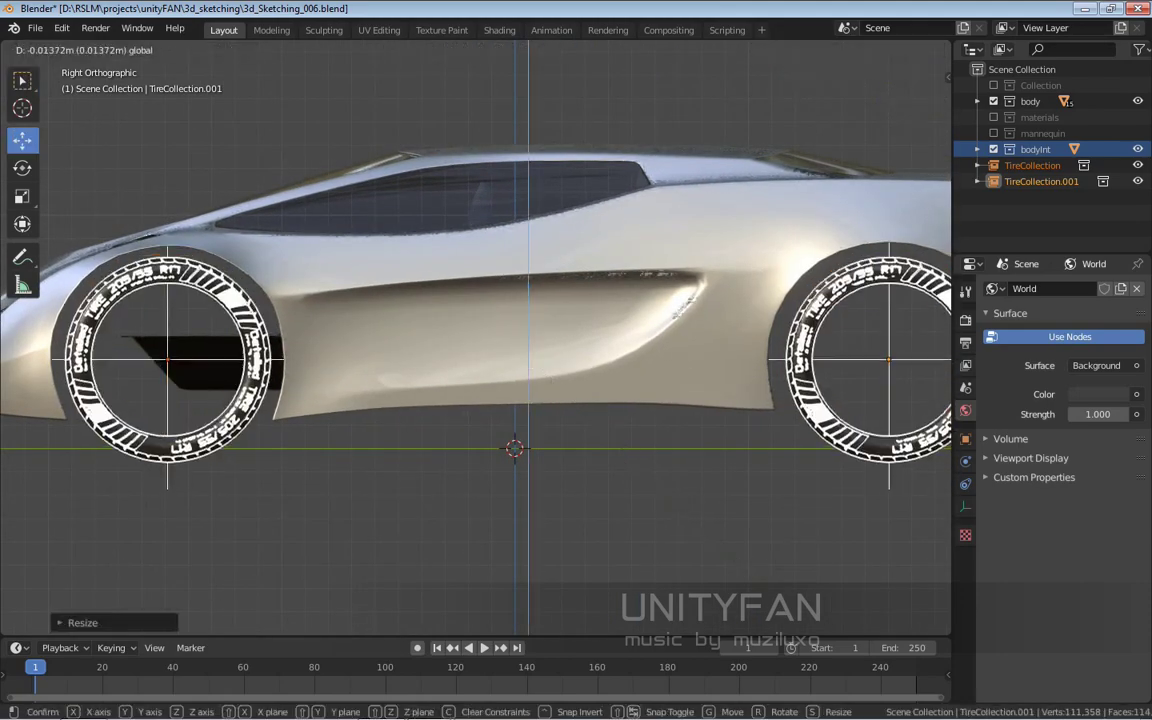
key("Return")
scroll(476, 340, "down", 1)
Step: Clear the selection and inspect the fitted tires from several angles
middle_click_drag(476, 340, 400, 320)
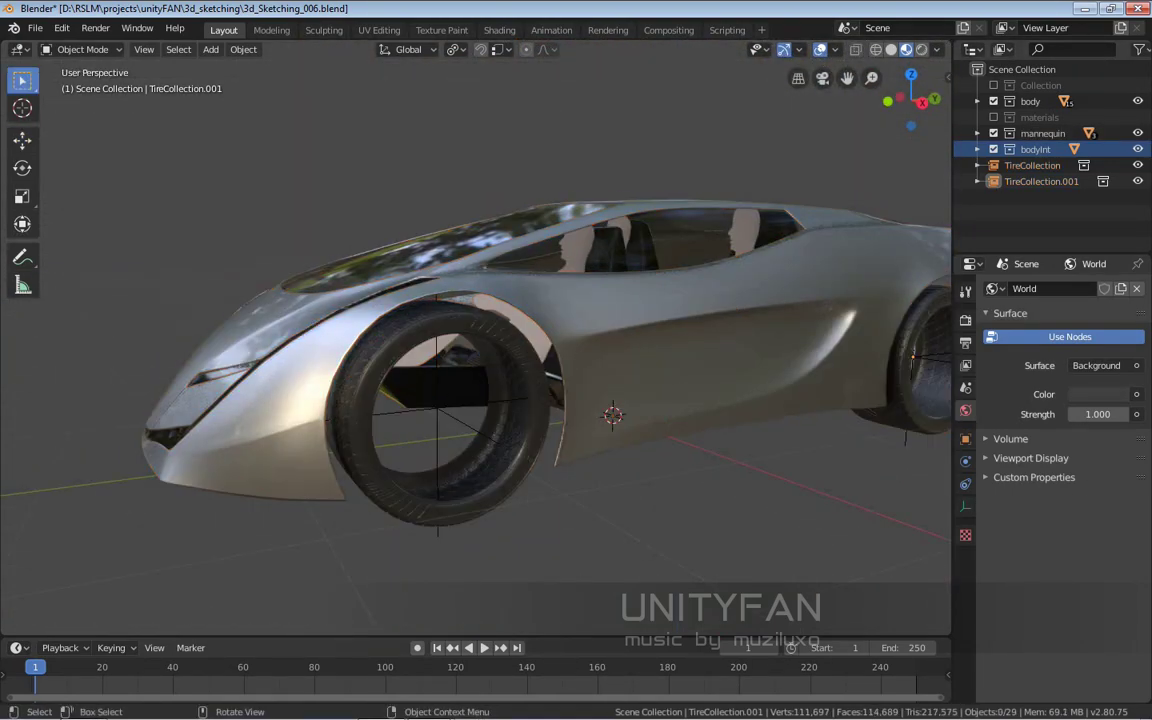
key("KP_3")
key("alt+a")
scroll(476, 340, "up", 3)
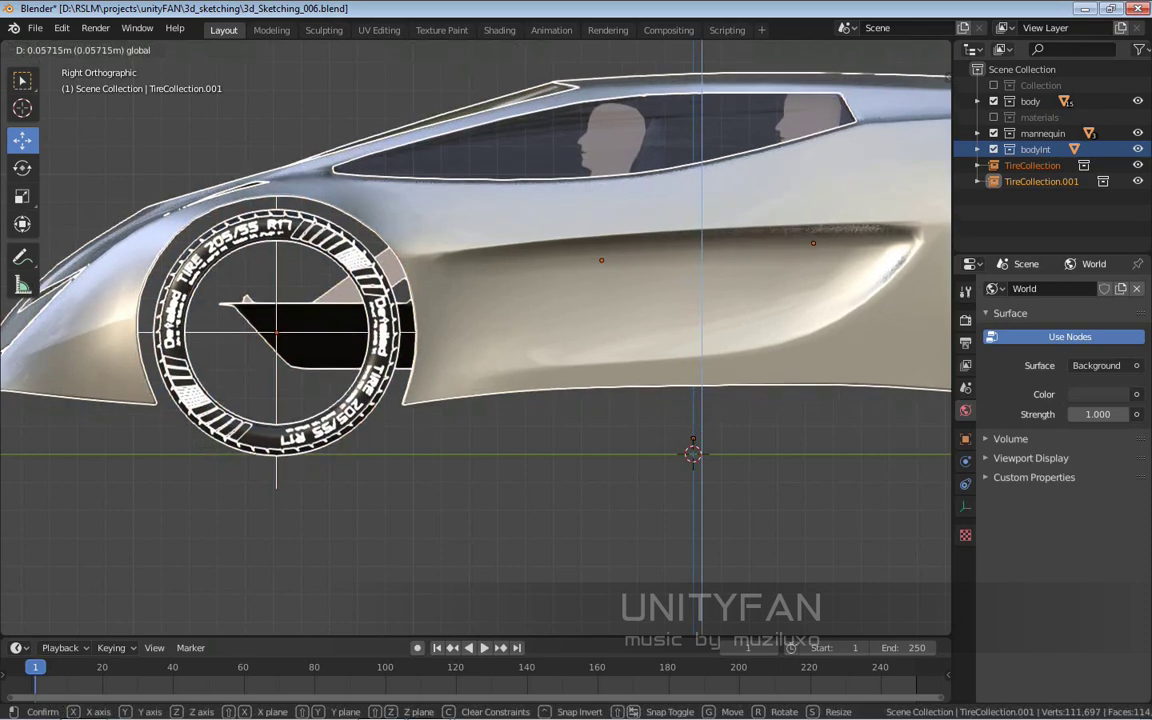
key("KP_5")
scroll(476, 340, "down", 3)
scroll(470, 400, "up", 3)
middle_click_drag(476, 300, 476, 436)
Step: Copy both tires to the car's far side using the Front Ortho view
key("ctrl+z")
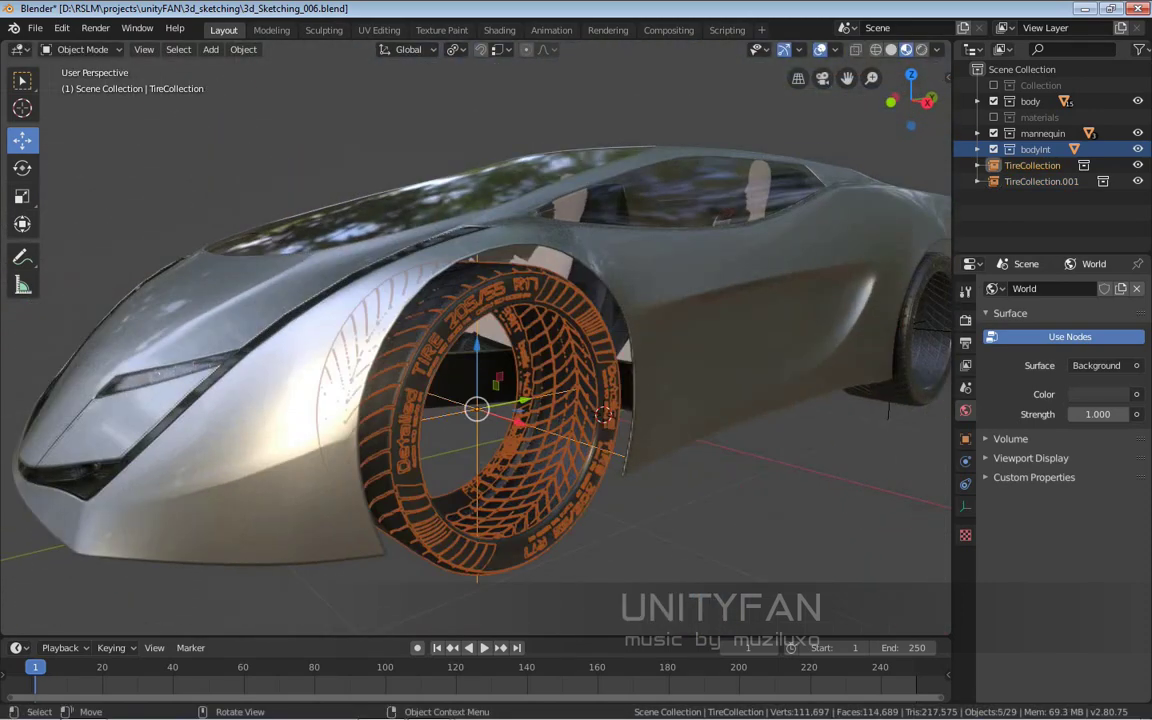
key("KP_3")
key("KP_1")
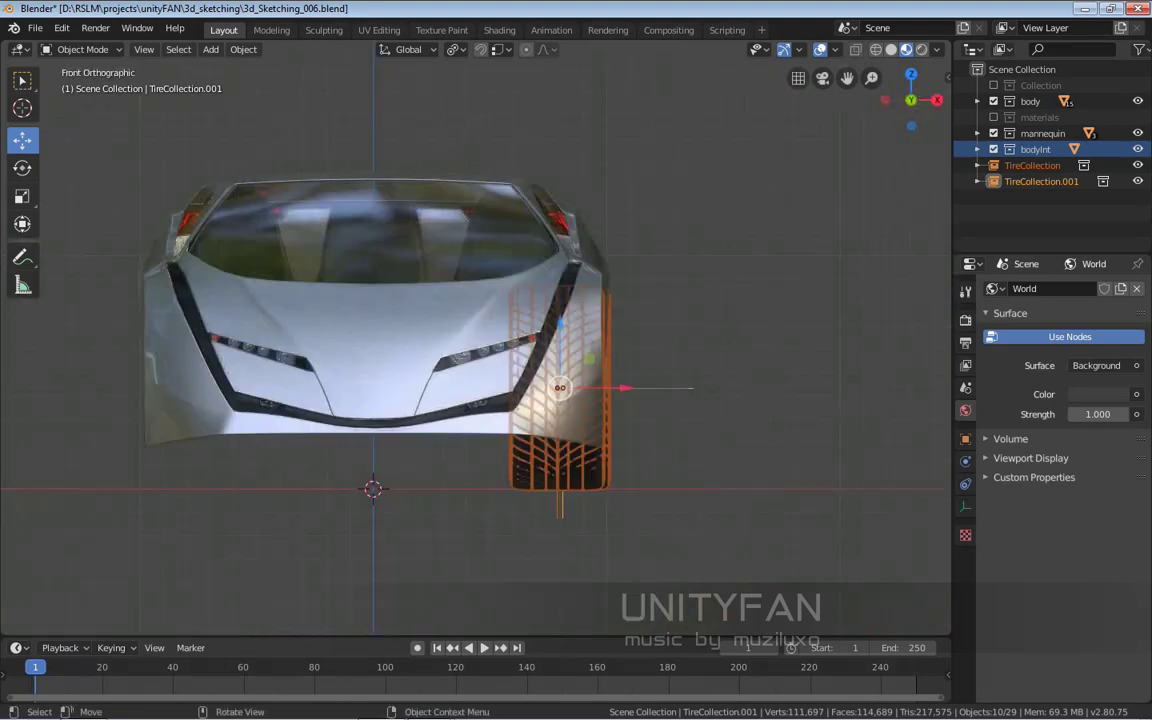
left_click(224, 393)
scroll(224, 393, "down", 3)
mouse_move(224, 393)
middle_mouse_down()
mouse_move(159, 331)
mouse_move(230, 330)
middle_mouse_up()
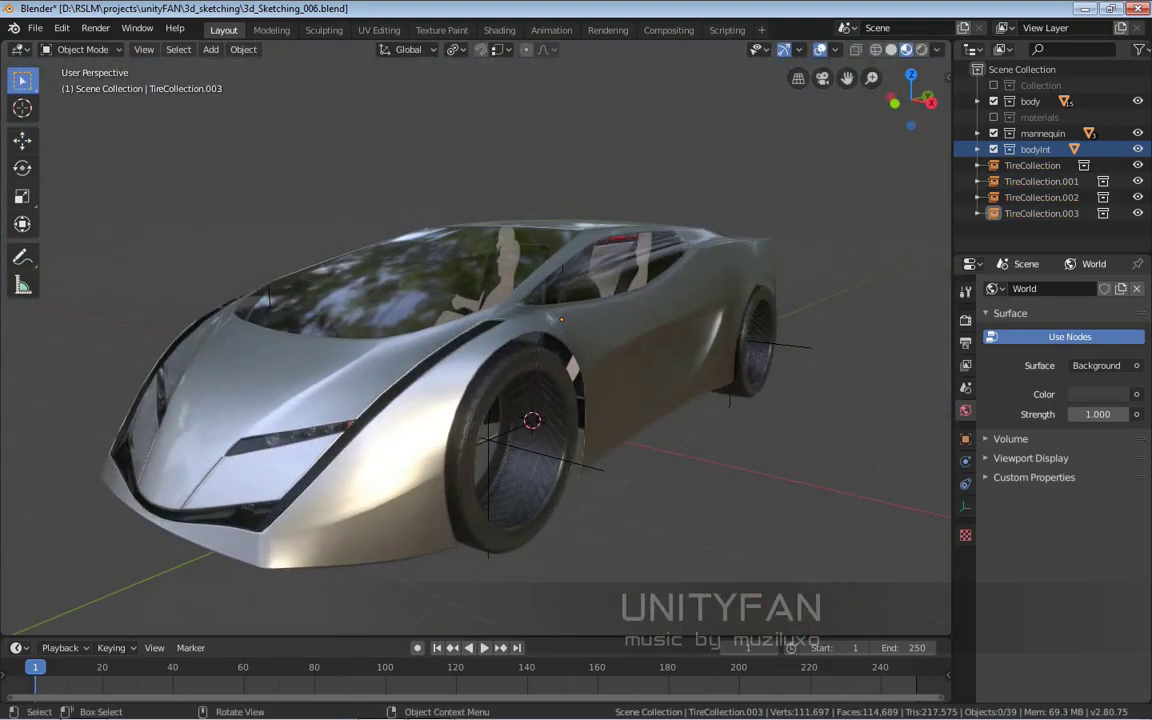
Step: Save the project file
left_click(35, 28)
left_click(56, 133)
mouse_move(300, 380)
middle_mouse_down()
mouse_move(560, 378)
mouse_move(560, 340)
middle_mouse_up()
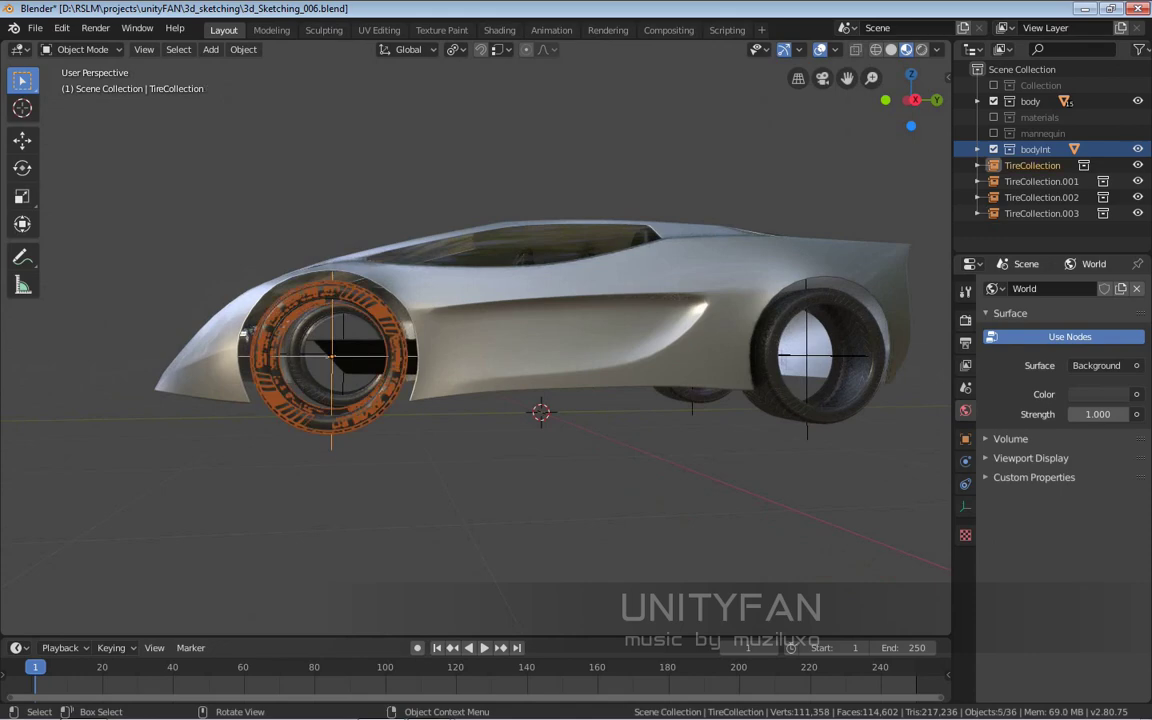
Step: Snap a duplicated spare tire to the 3D cursor at the centre below the car
left_click(443, 357)
left_click(243, 49)
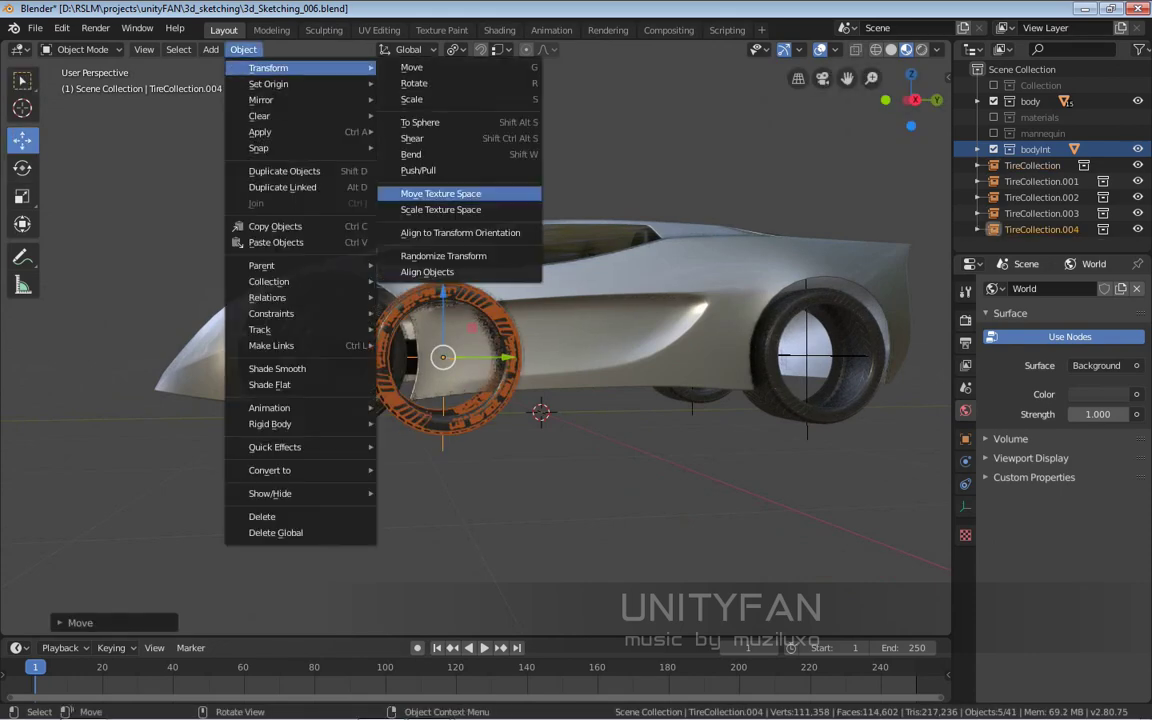
key("Escape")
key("shift+s")
key("8")
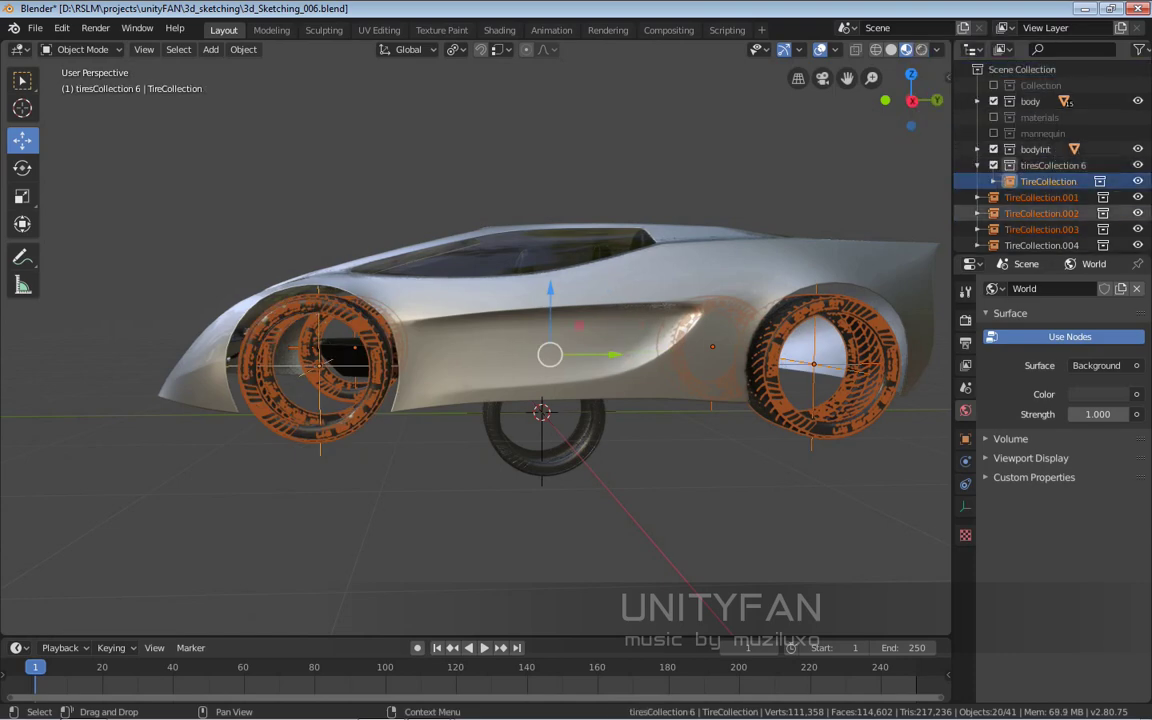
Step: Gather the four wheel tires into tiresCollection in the Outliner, leaving TireCollection.004 out
left_click(1041, 197)
scroll(1041, 189, "down", 1)
left_click(1048, 173)
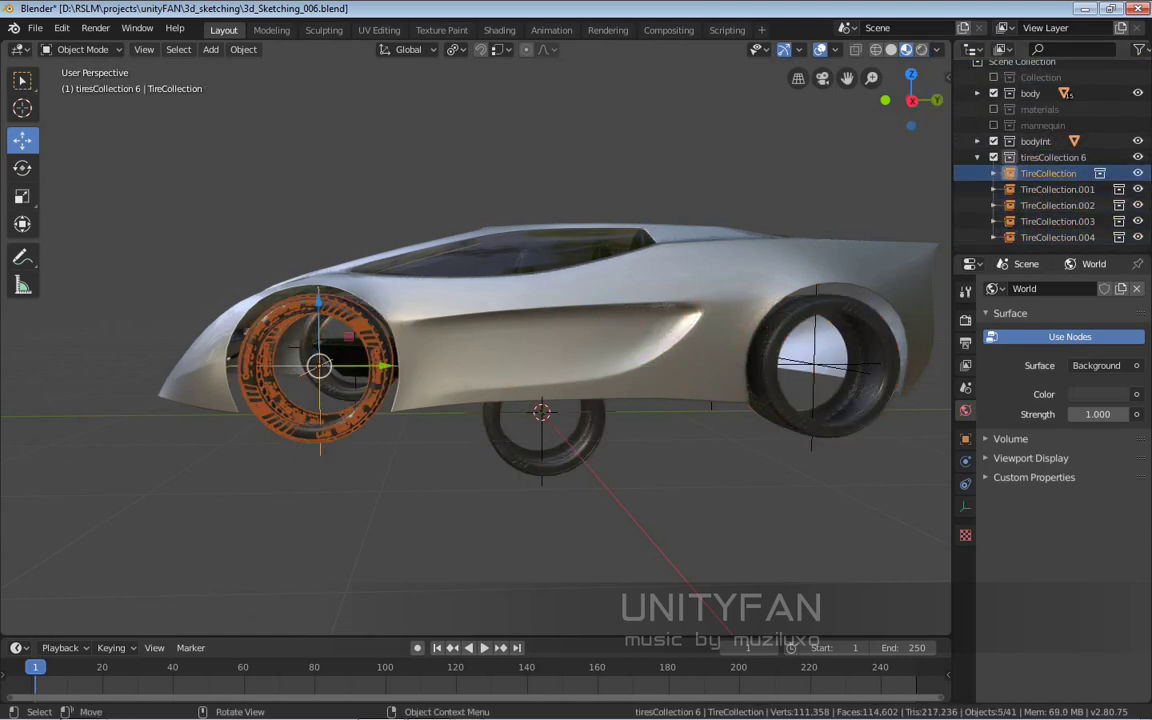
left_click_drag(1050, 60, 1050, 62)
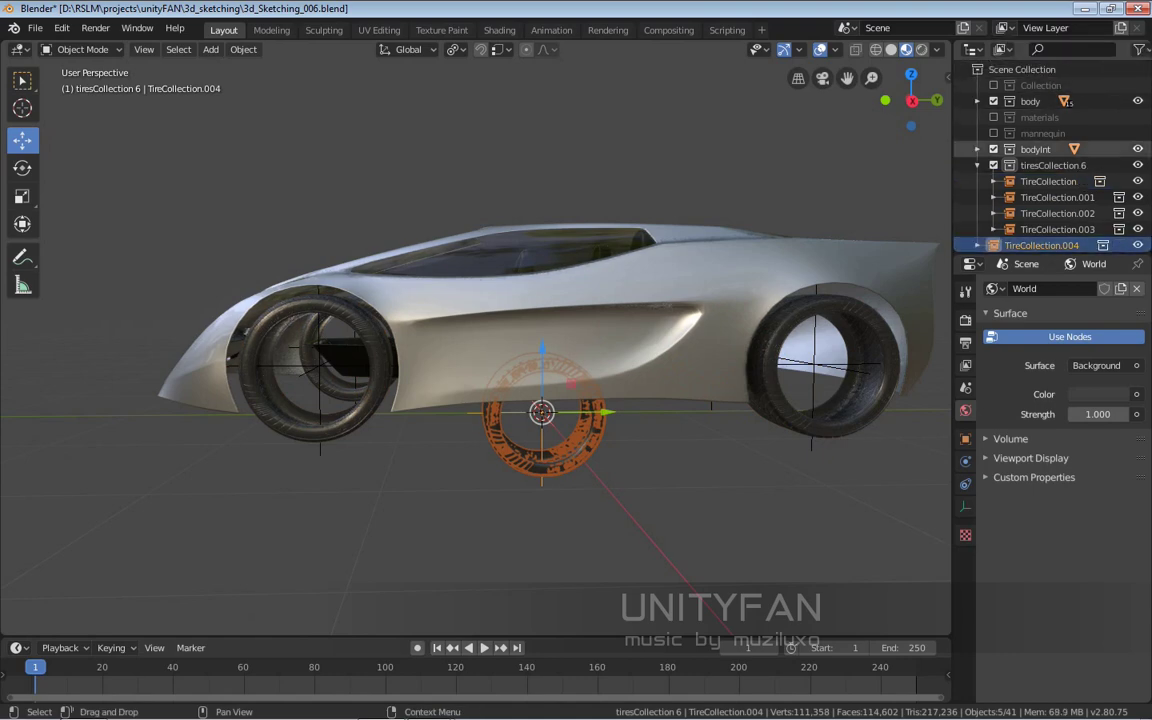
scroll(476, 340, "up", 3)
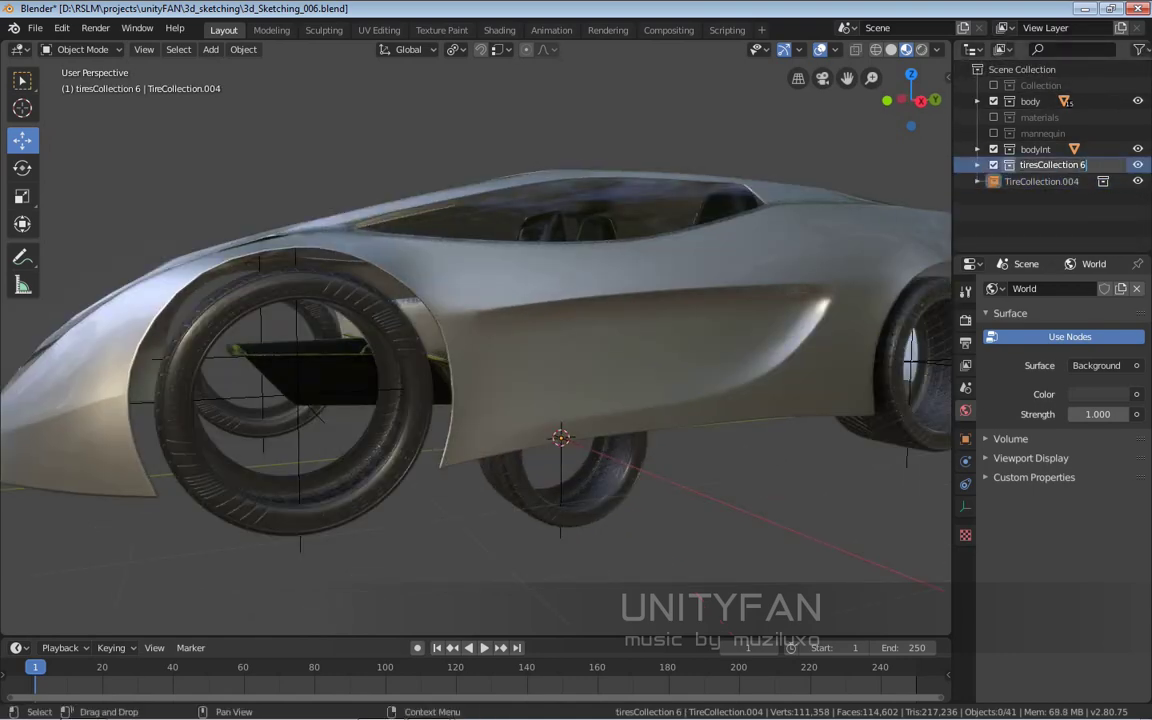
Step: Exclude the body, bodyInt and tiresCollection collections from the view layer
left_click(994, 165)
left_click(994, 149)
left_click(994, 101)
Step: Add a mesh plane beside the isolated spare tire
scroll(476, 340, "up", 4)
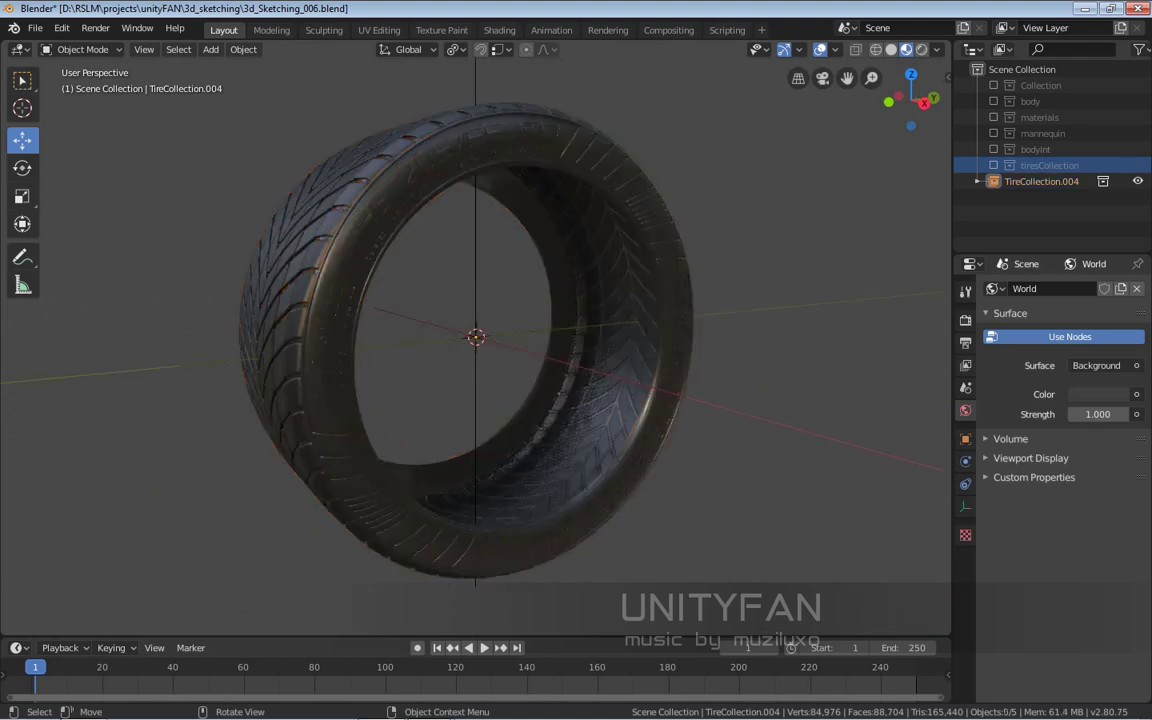
mouse_move(476, 340)
middle_mouse_down()
mouse_move(520, 330)
mouse_move(490, 300)
middle_mouse_up()
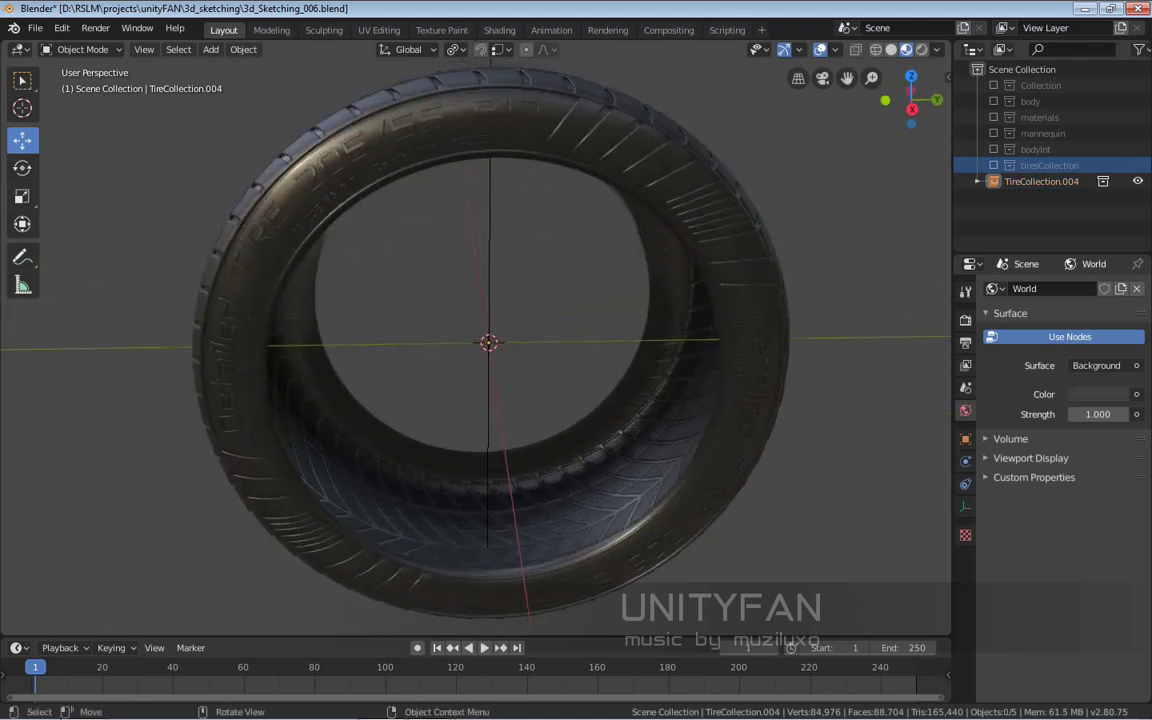
key("shift+a")
left_click(690, 399)
mouse_move(690, 399)
middle_mouse_down()
mouse_move(600, 250)
mouse_move(520, 300)
middle_mouse_up()
Step: Subdivide the plane in Edit Mode and trim it to a single edge
key("Tab")
right_click(470, 321)
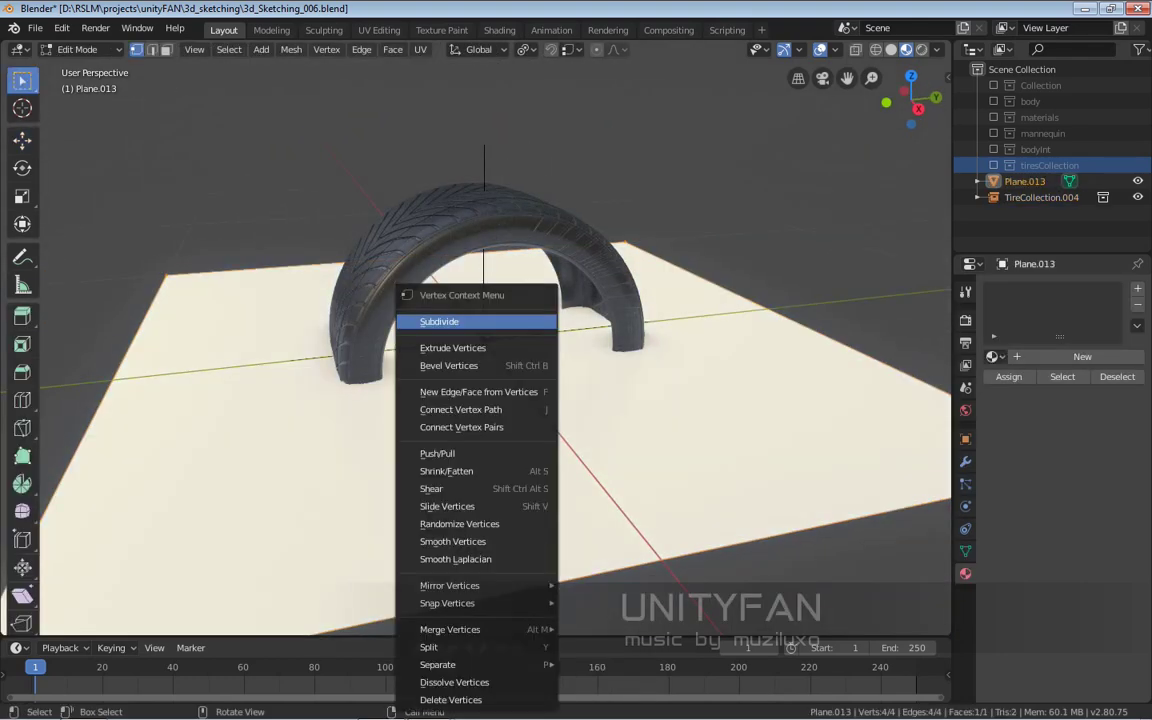
left_click(439, 321)
left_click(22, 139)
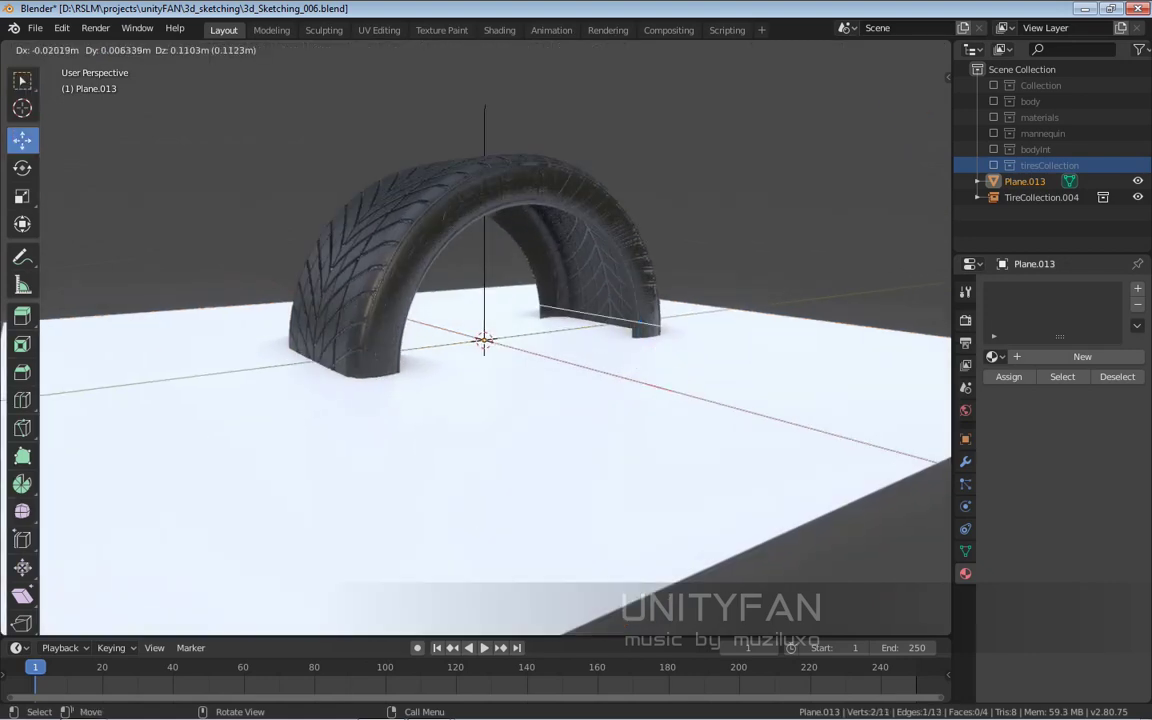
Step: Move the edge along the X axis into the tire's opening and return to Object Mode
middle_click_drag(480, 400, 440, 330)
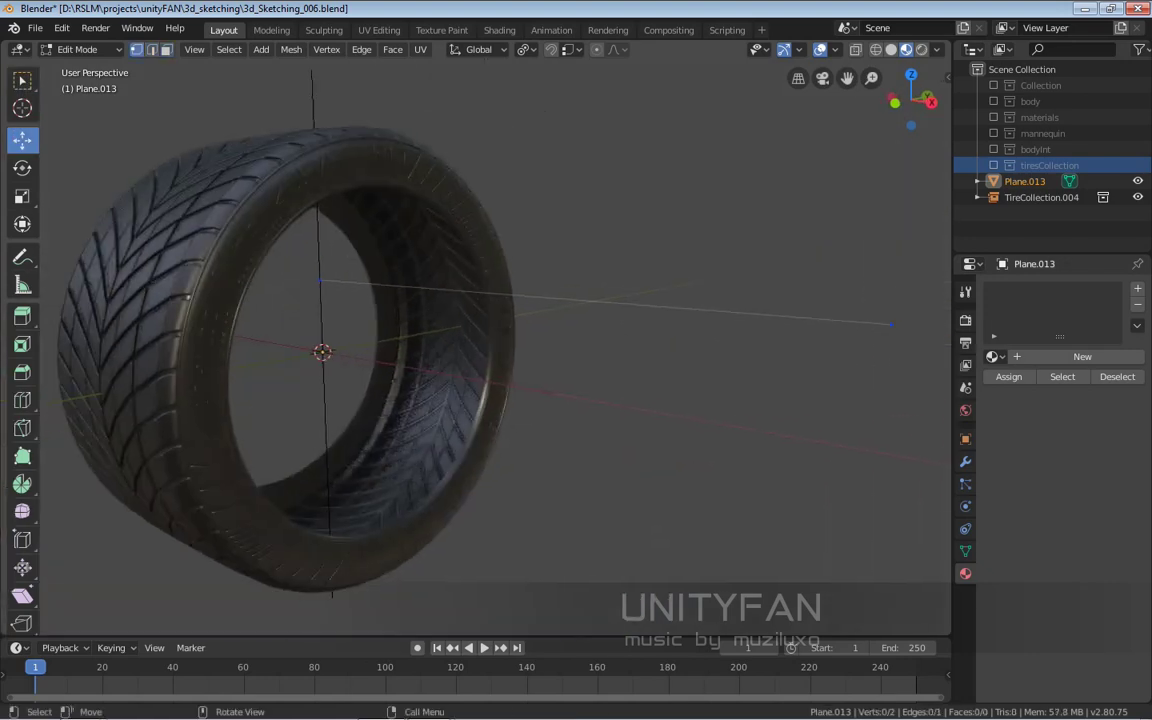
key("g")
key("x")
key("Return")
scroll(475, 340, "up", 3)
key("Tab")
scroll(475, 340, "up", 4)
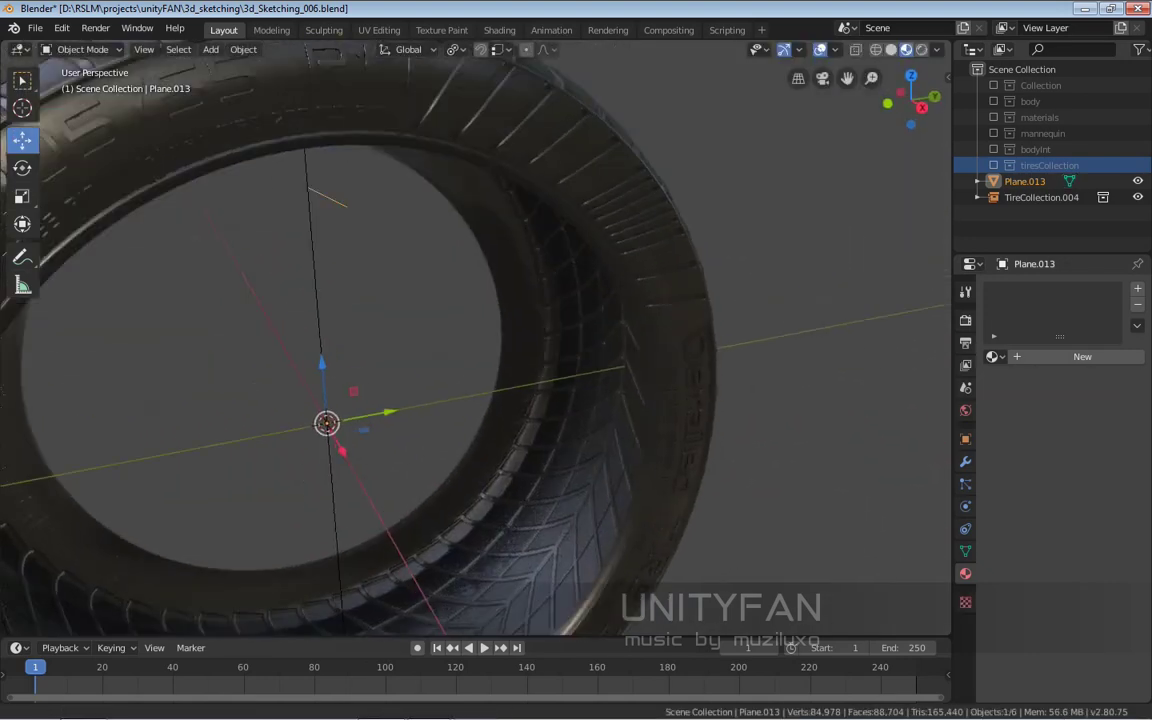
Step: Add a Screw modifier that sweeps the edge around the X axis into a ring
left_click(965, 462)
left_click(1013, 288)
left_click(820, 500)
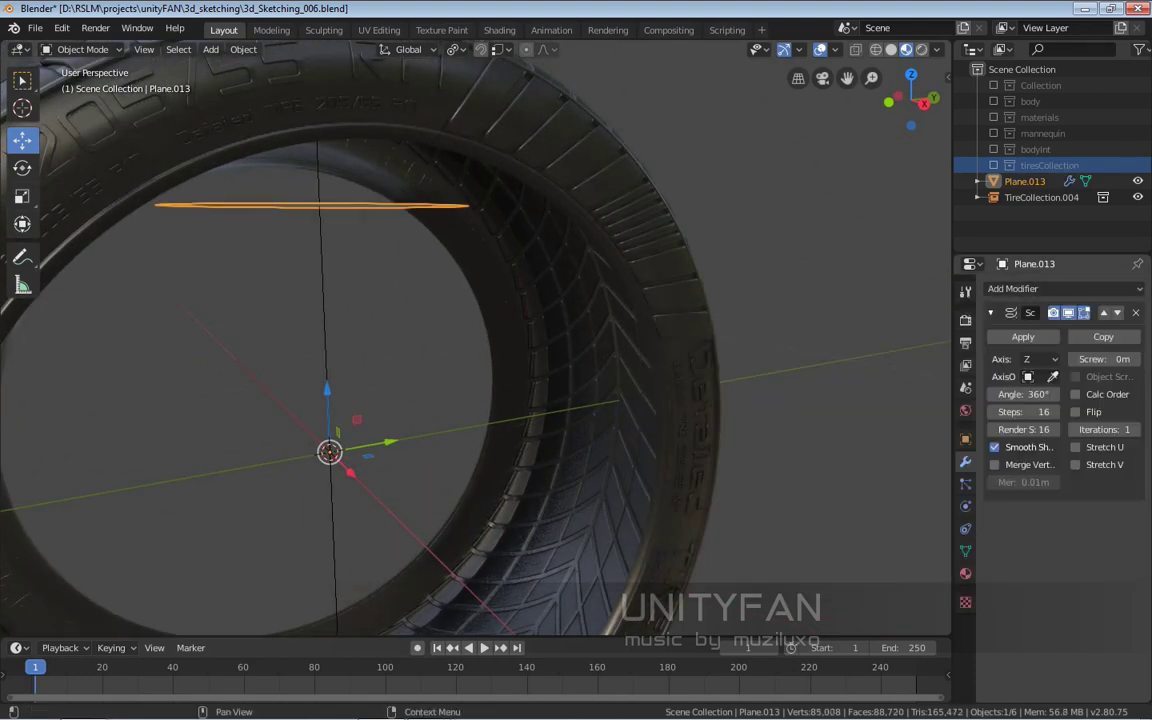
left_click(1040, 358)
left_click(935, 360)
left_click(1040, 358)
left_click(935, 340)
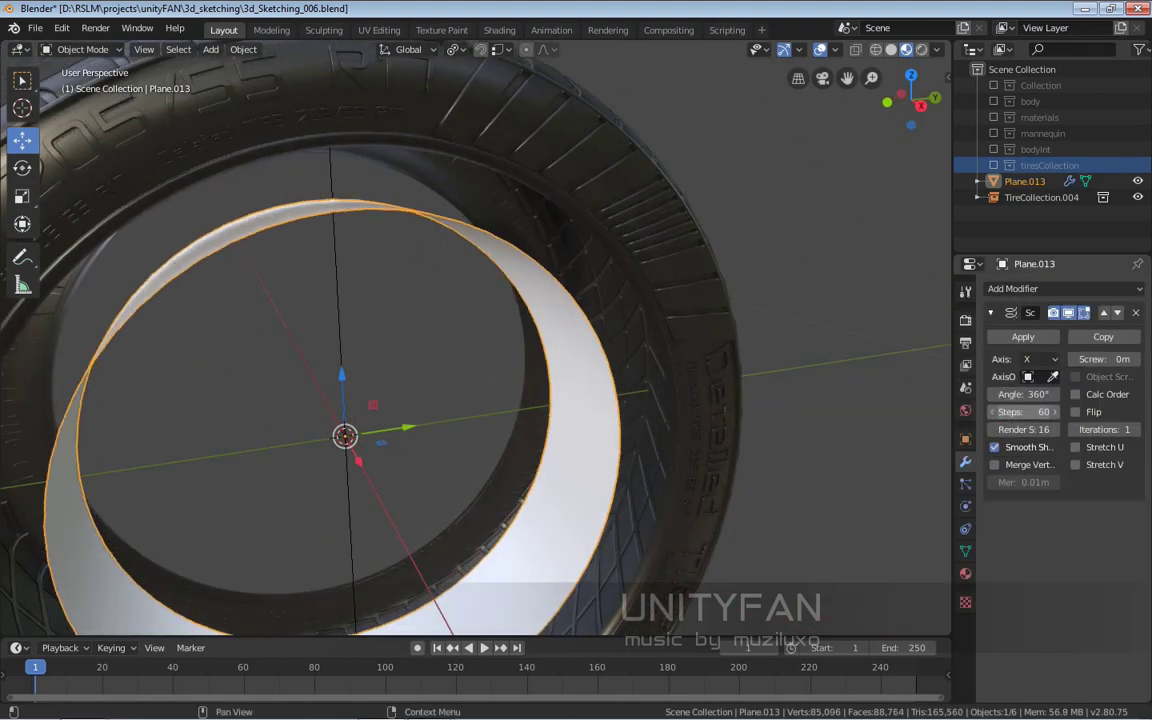
middle_click_drag(600, 300, 700, 320)
Step: Set the rim material to Metallic 1.000 and Roughness 0.300
left_click(965, 573)
left_click_drag(1080, 631, 1130, 631)
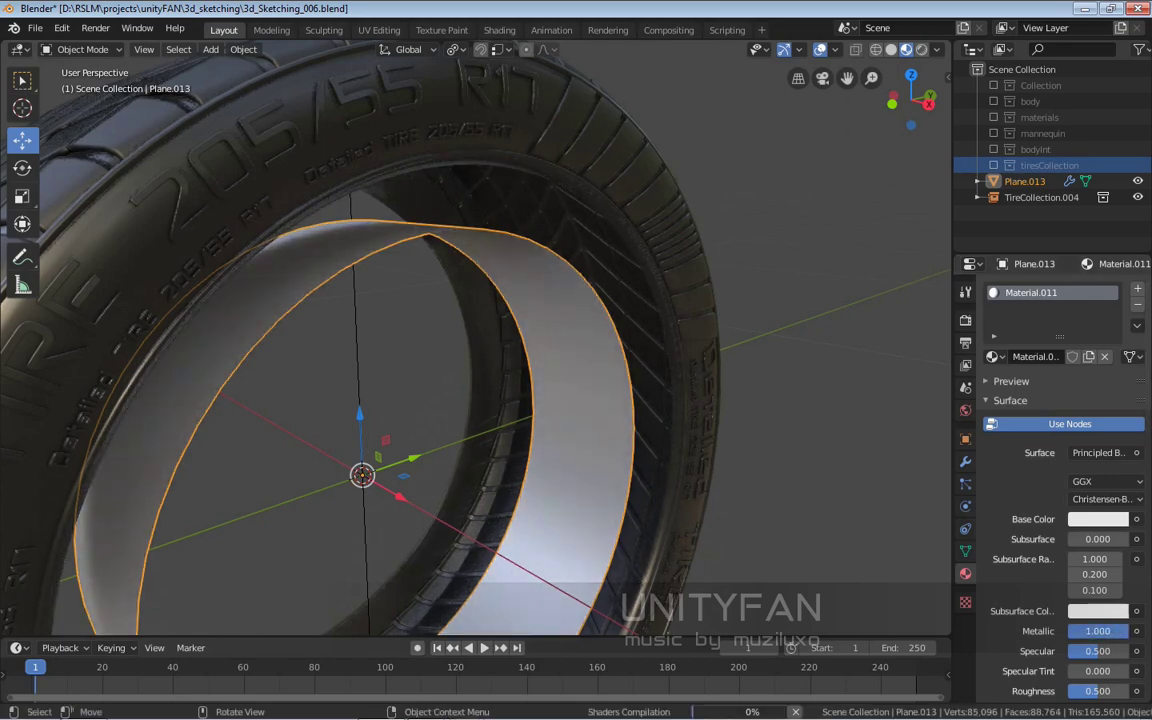
type("0.3")
key("Return")
middle_click_drag(600, 350, 650, 330)
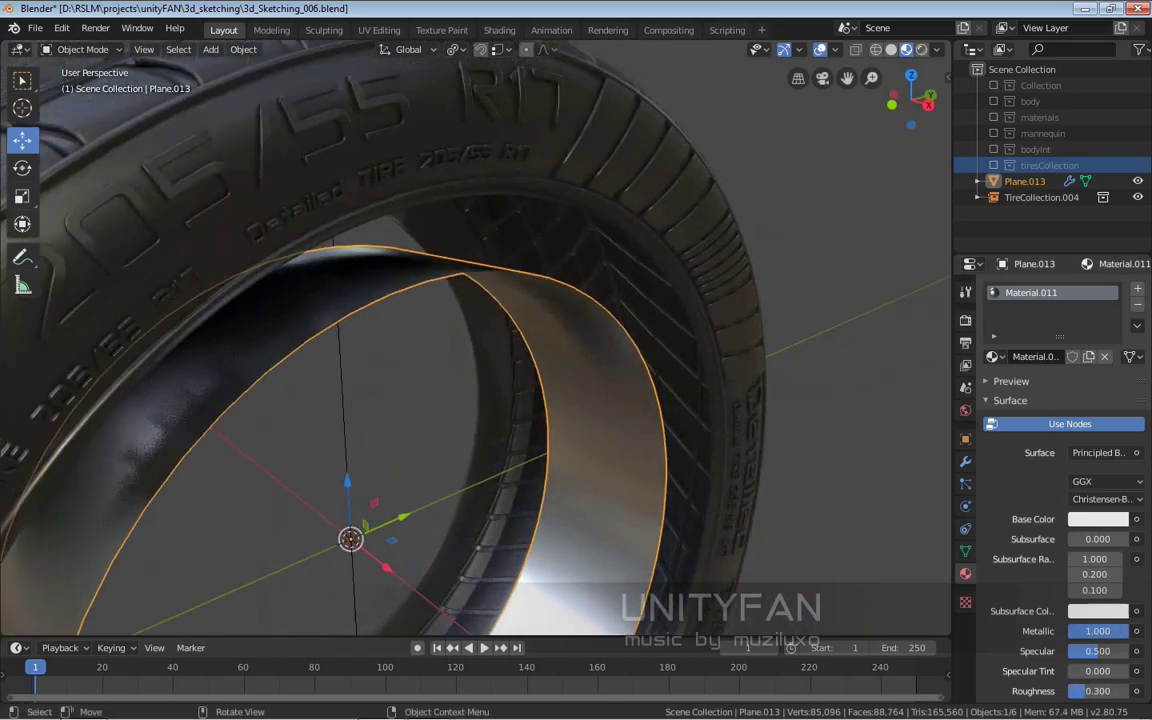
mouse_move(500, 350)
middle_mouse_down()
mouse_move(540, 330)
mouse_move(540, 380)
mouse_move(580, 360)
middle_mouse_up()
Step: Extrude a new vertex from the end of the rim profile and position it
key("Tab")
key("e")
scroll(470, 330, "up", 3)
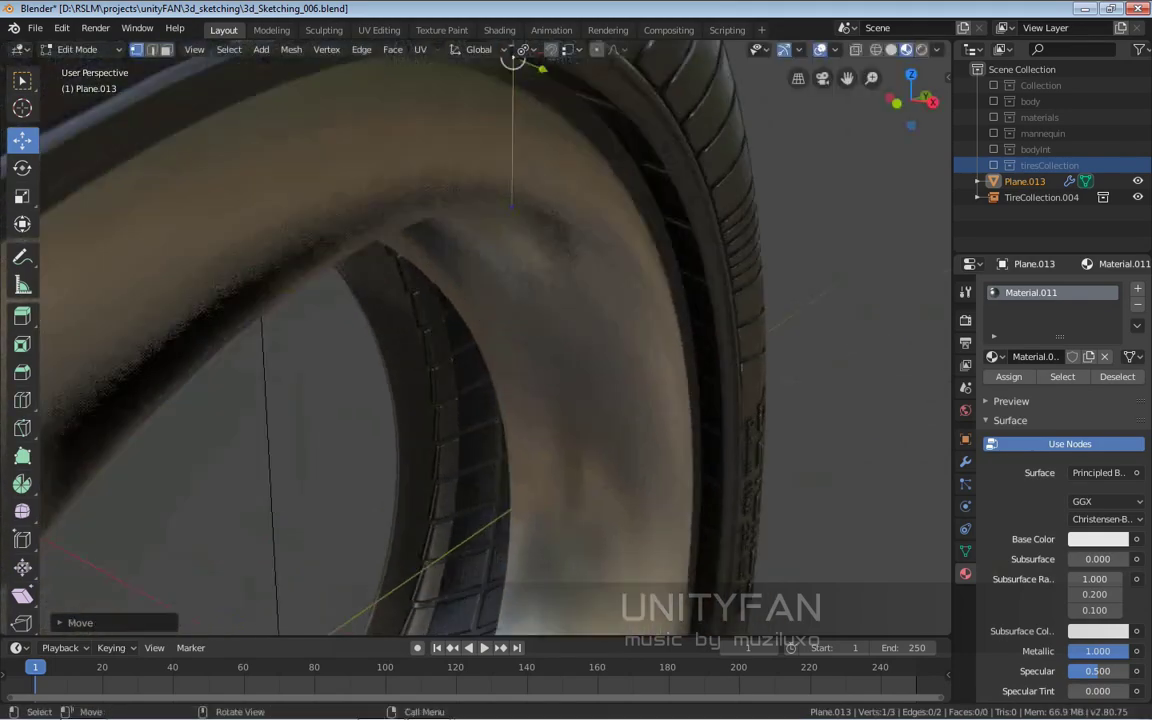
key("g")
mouse_move(480, 350)
middle_mouse_down()
mouse_move(540, 330)
mouse_move(500, 380)
mouse_move(470, 340)
middle_mouse_up()
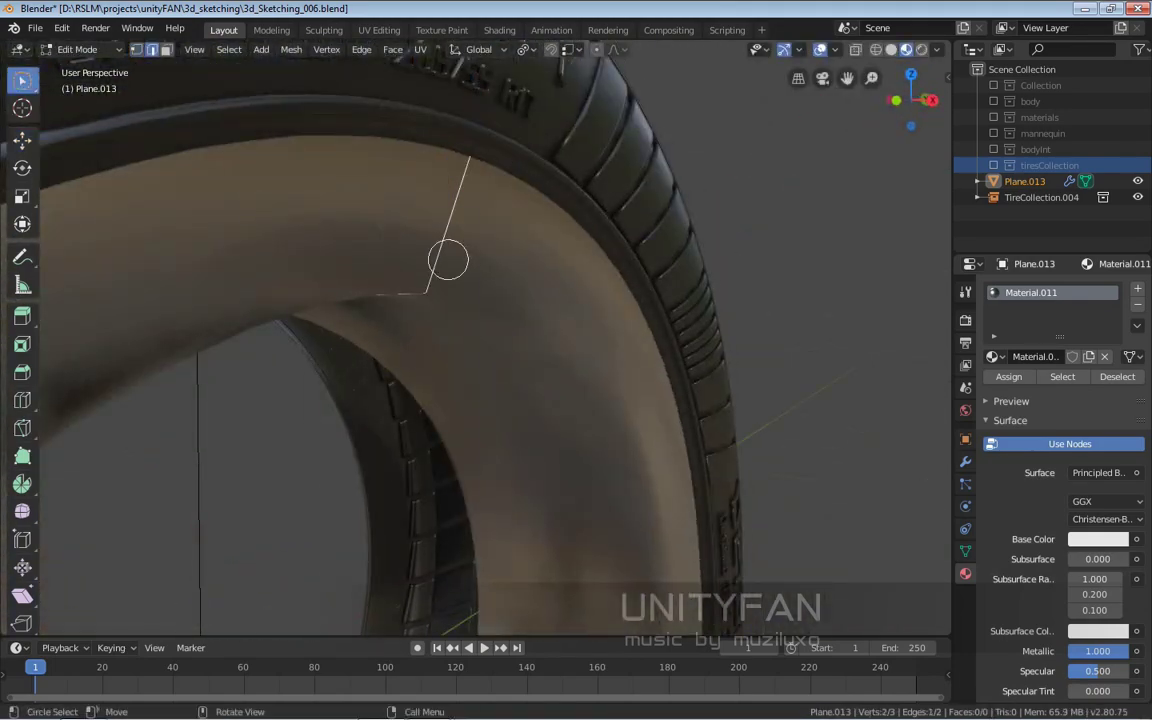
Step: Subdivide a profile edge and reposition the new vertex
right_click(171, 143)
left_click(171, 143)
left_click(448, 222)
middle_click_drag(448, 222, 541, 253)
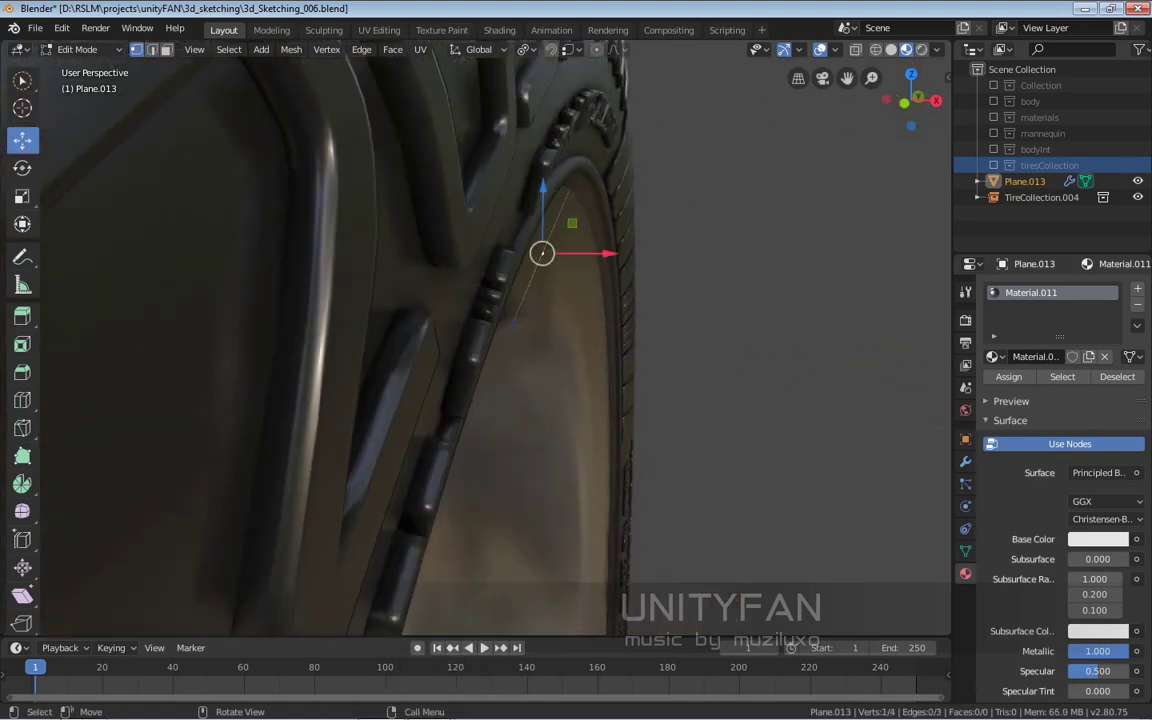
left_click(593, 195)
middle_click_drag(593, 195, 560, 260)
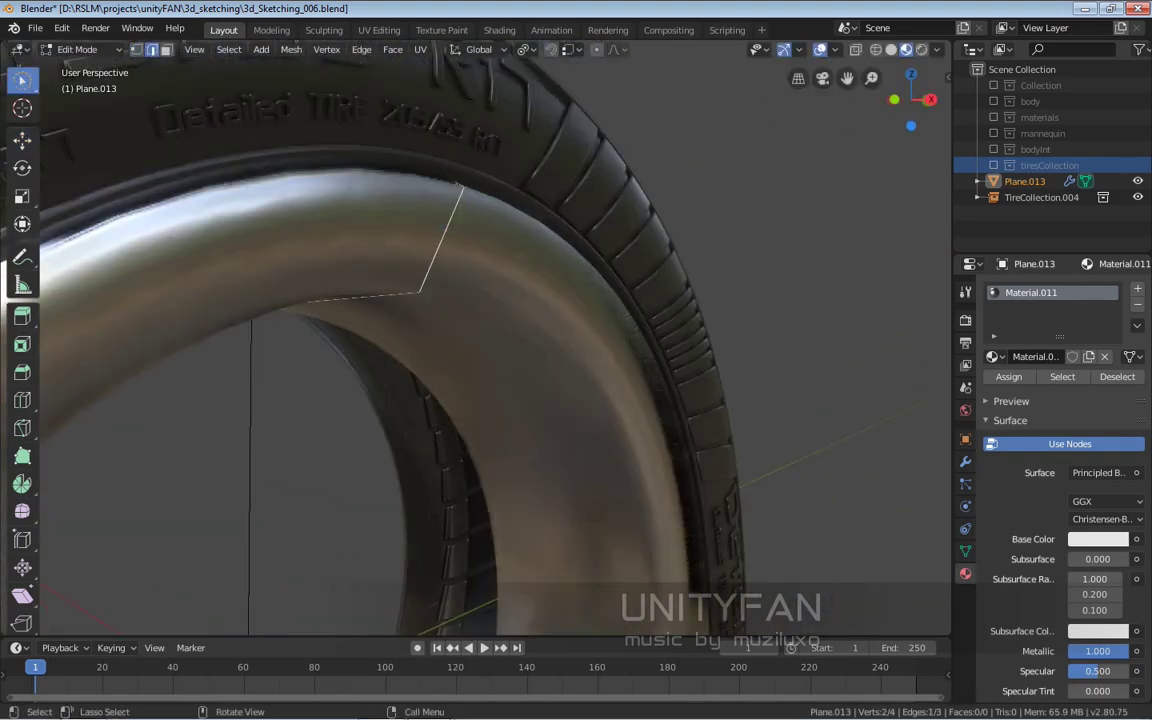
Step: Subdivide another profile edge and shape the vertices into a deeper wheel dish
right_click(440, 240)
left_click(440, 240)
key("shift+space")
key("g")
mouse_move(460, 300)
middle_mouse_down()
mouse_move(360, 270)
mouse_move(420, 300)
middle_mouse_up()
scroll(420, 300, "up", 3)
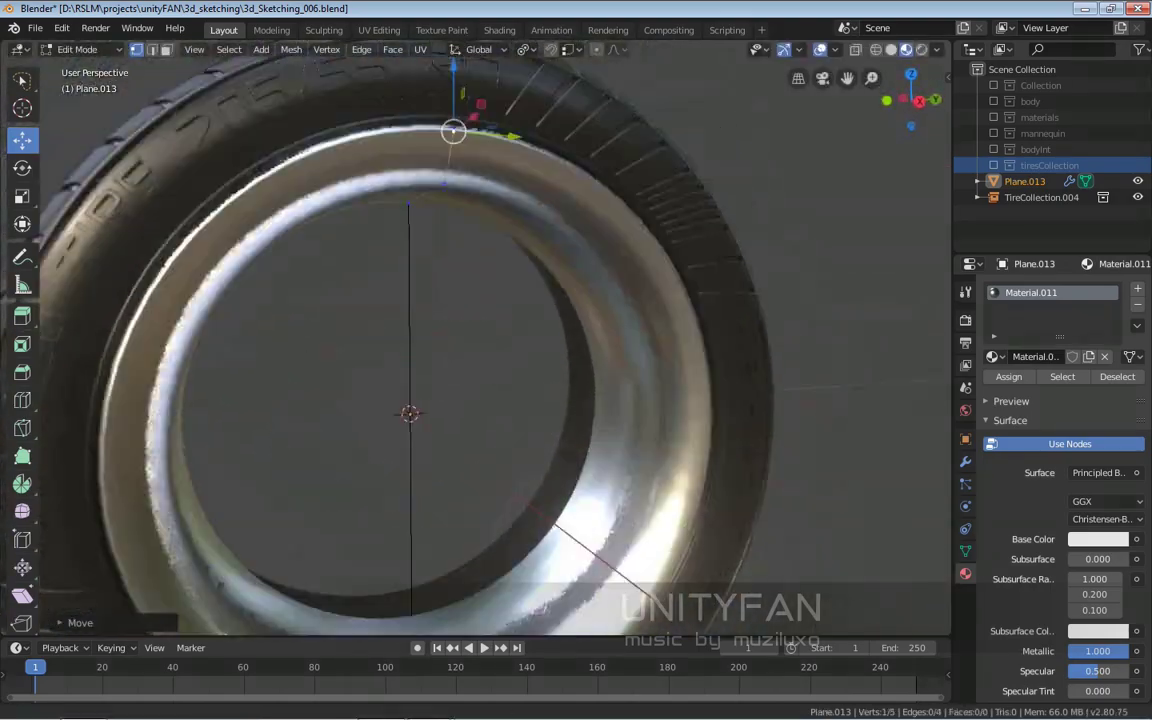
left_click(481, 259, "shift")
scroll(440, 350, "down", 3)
mouse_move(440, 350)
middle_mouse_down()
mouse_move(440, 375)
mouse_move(520, 365)
mouse_move(440, 300)
middle_mouse_up()
key("Tab")
Step: Add a Mirror modifier to the rim, keeping it below the Screw modifier
left_click(965, 461)
left_click(1063, 288)
left_click(820, 447)
left_click(1104, 385)
key("ctrl+z")
scroll(476, 340, "up", 5)
Step: Nudge one vertex of the rim profile into a new position
key("Tab")
middle_click_drag(476, 340, 500, 300)
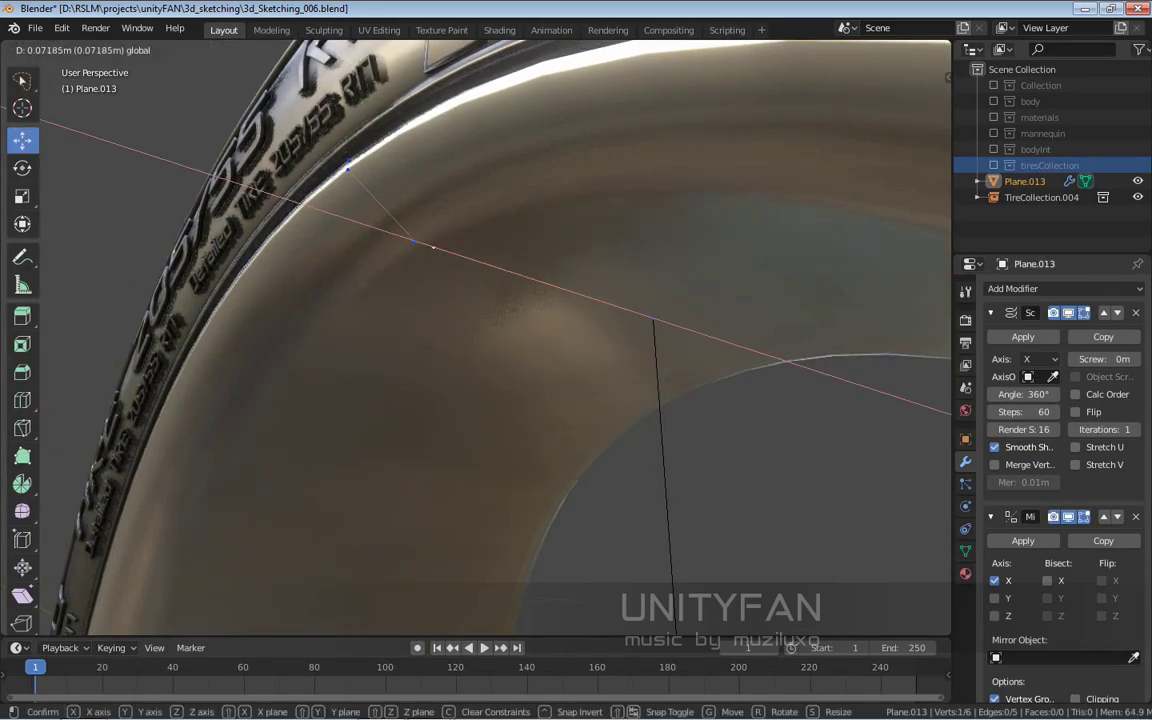
left_click(433, 247)
scroll(476, 340, "down", 5)
mouse_move(476, 340)
middle_mouse_down()
mouse_move(520, 300)
mouse_move(476, 340)
middle_mouse_up()
scroll(476, 340, "up", 3)
scroll(476, 340, "down", 4)
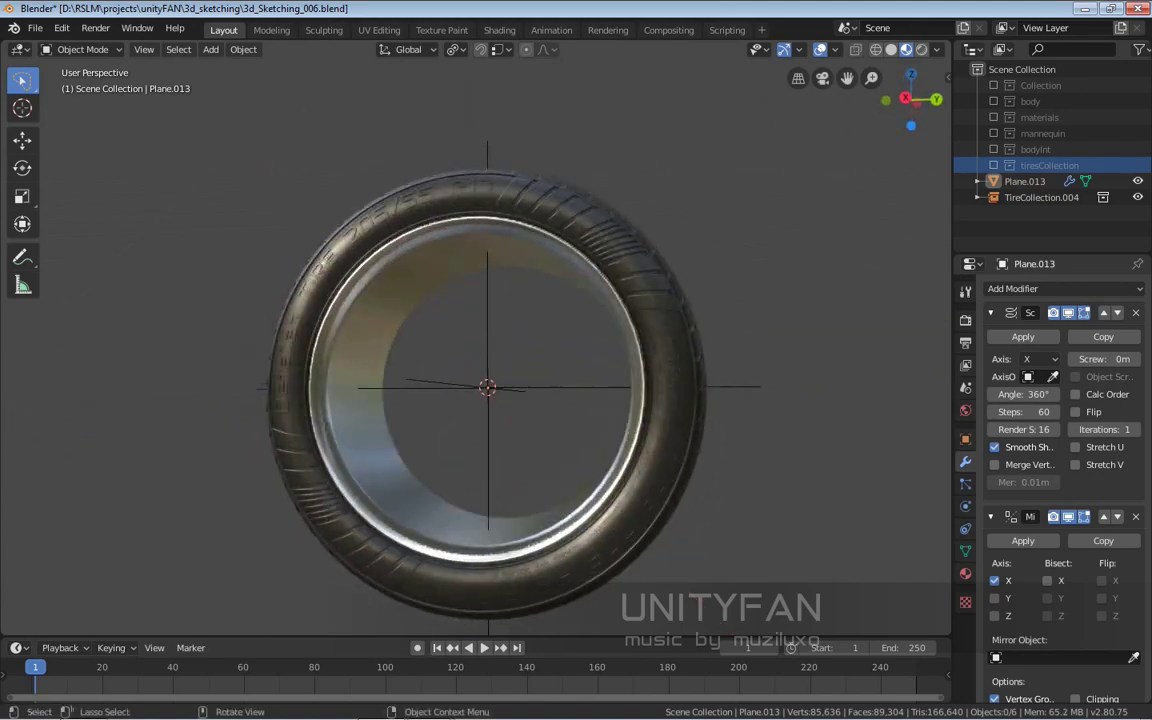
scroll(490, 390, "up", 2)
middle_click_drag(474, 353, 455, 404)
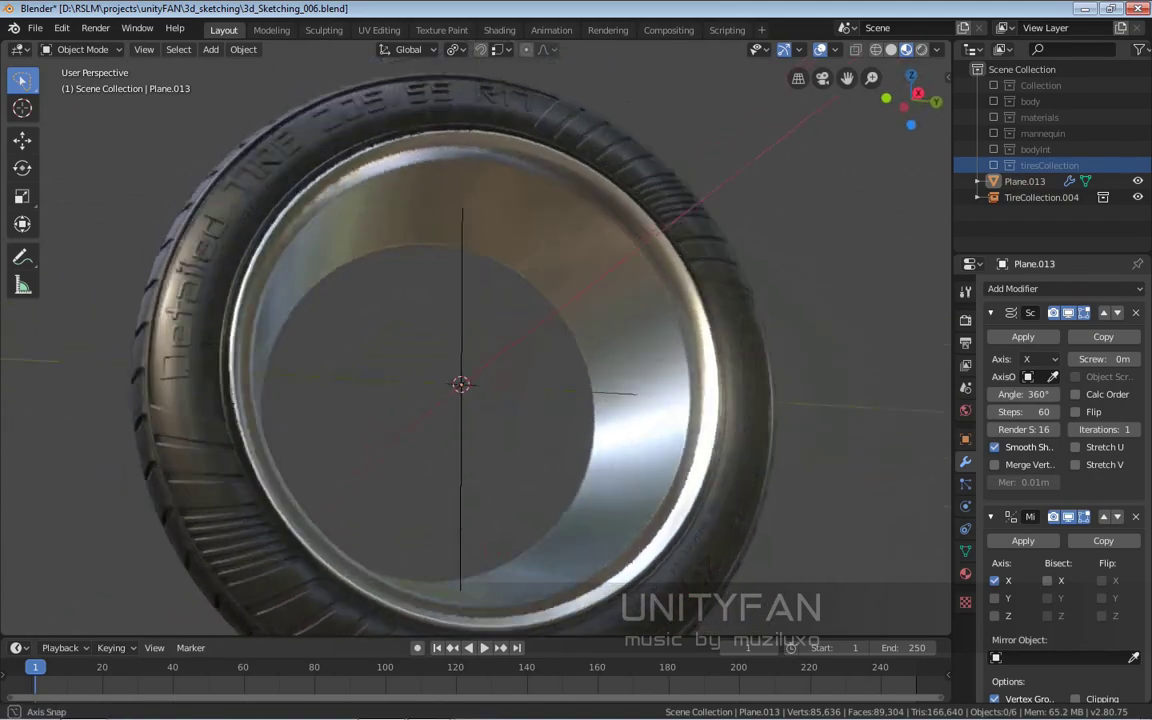
Step: Add a cube mesh at the hub centre inside the rim
key("shift+a")
left_click(609, 424)
key("Tab")
scroll(480, 340, "down", 3)
scroll(480, 340, "down", 5)
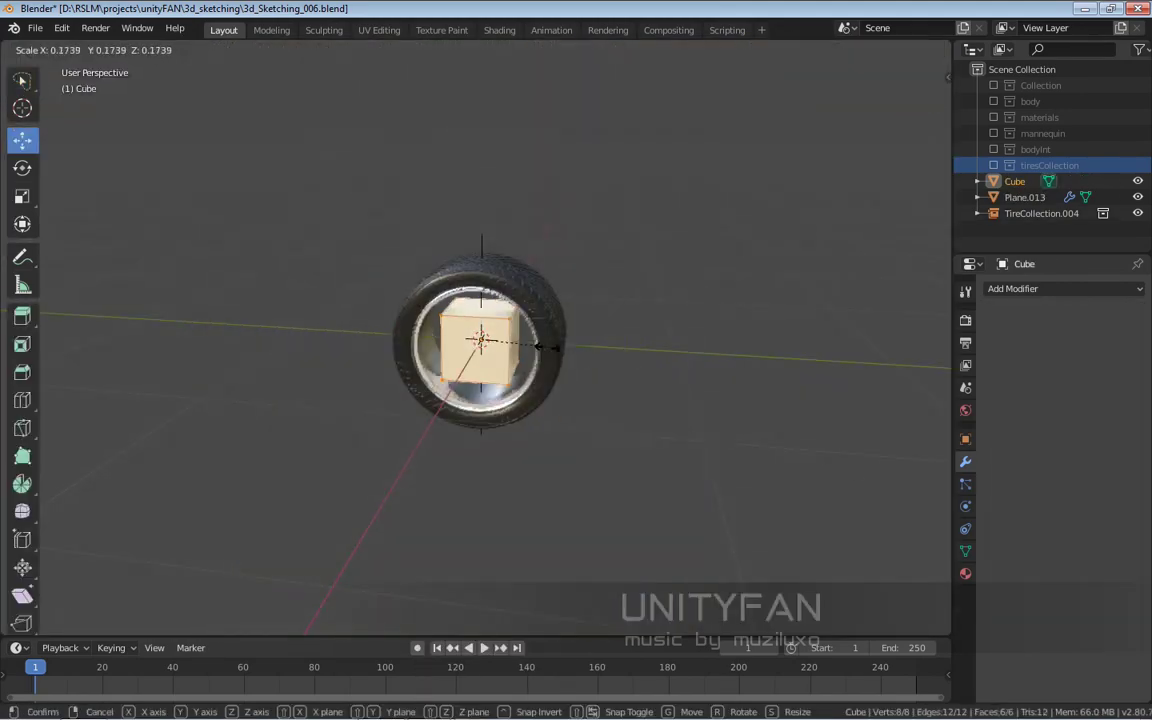
scroll(480, 340, "up", 6)
middle_click_drag(480, 340, 400, 320)
key("Tab")
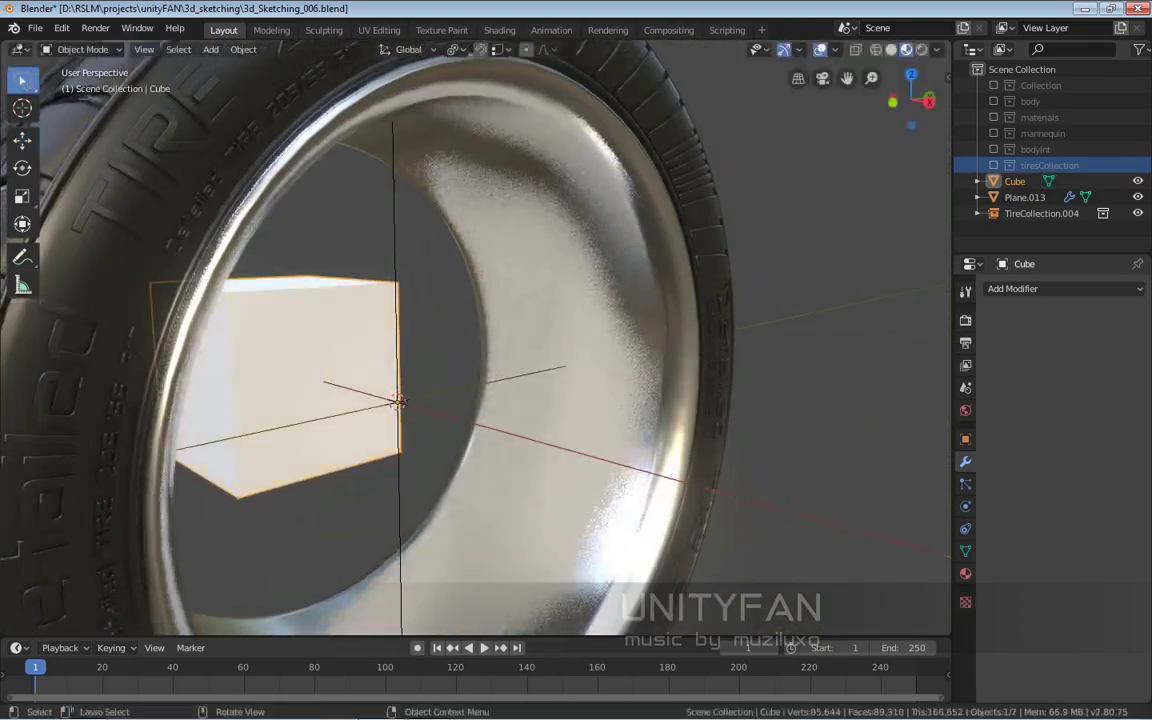
left_click(545, 430)
mouse_move(480, 340)
middle_mouse_down()
mouse_move(500, 380)
mouse_move(540, 390)
mouse_move(500, 350)
middle_mouse_up()
left_click(1015, 181)
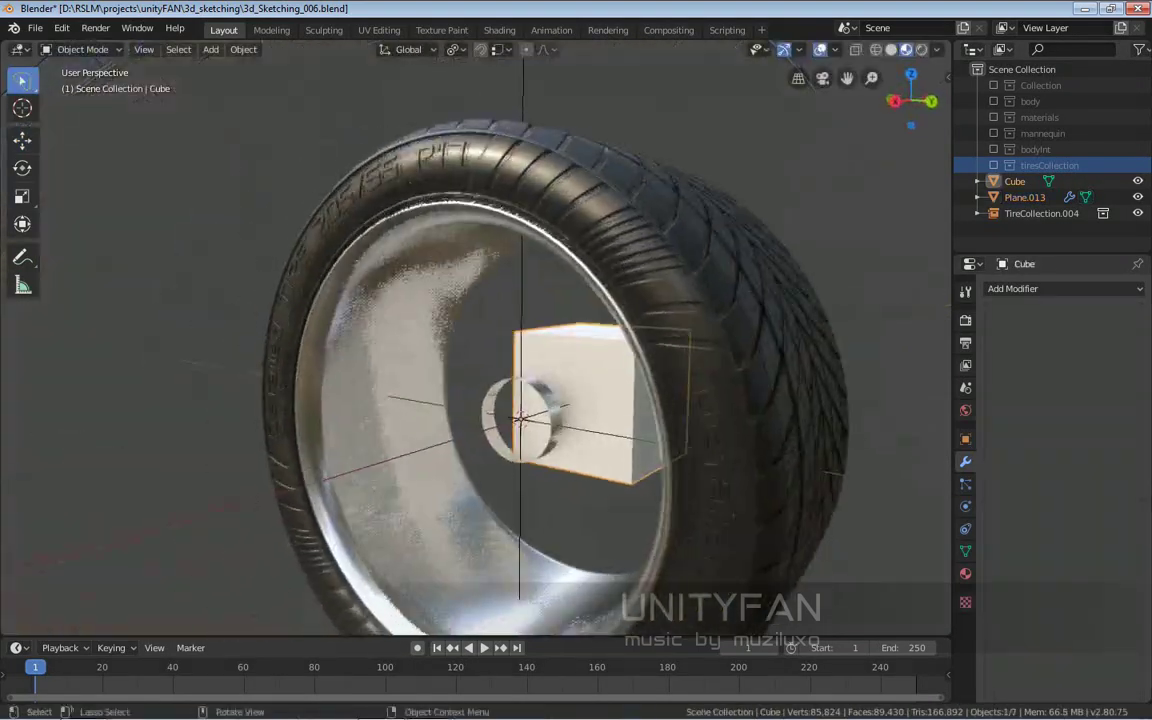
key("Tab")
Step: Delete faces from the cube so it becomes open-sided
mouse_move(460, 400)
middle_mouse_down()
mouse_move(520, 400)
mouse_move(420, 380)
mouse_move(360, 504)
mouse_move(430, 420)
middle_mouse_up()
key("3")
left_click(373, 402)
key("x")
left_click(360, 504)
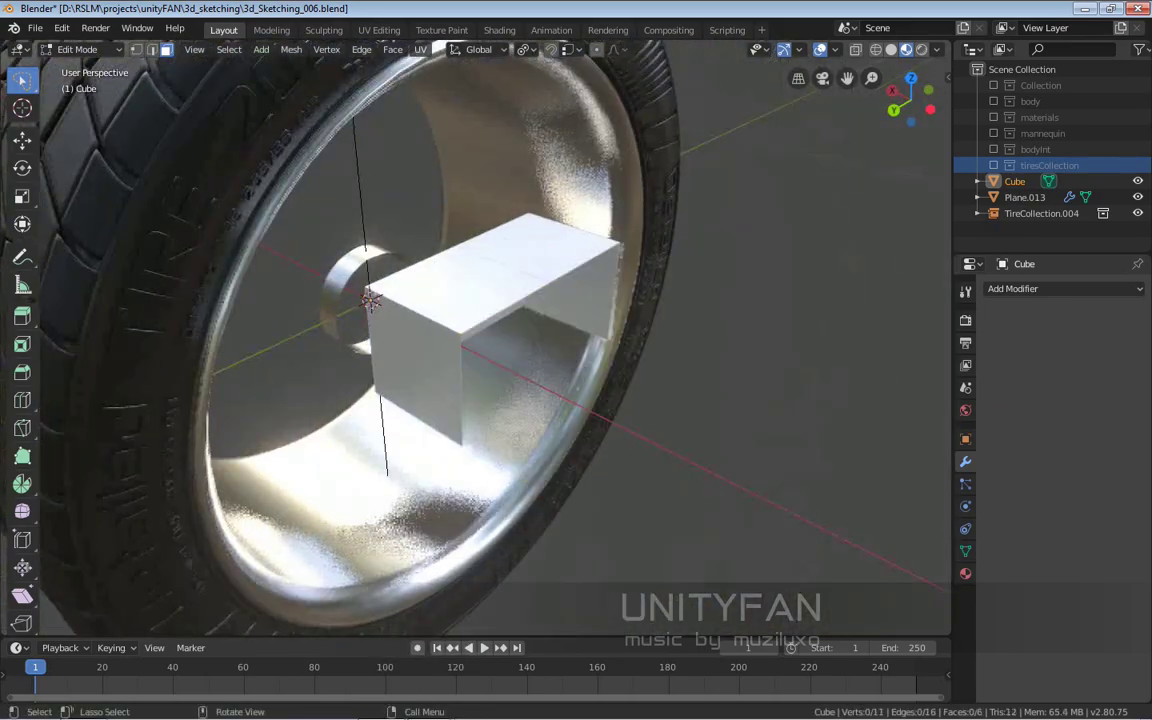
mouse_move(600, 400)
middle_mouse_down()
mouse_move(520, 380)
mouse_move(450, 340)
mouse_move(520, 360)
mouse_move(420, 360)
middle_mouse_up()
key("Tab")
Step: Give the cube the rim's metallic chrome material, Material.011
left_click(1024, 197)
left_click(965, 573)
left_click(1014, 181)
key("Tab")
key("Tab")
key("Tab")
key("a")
key("Tab")
Step: Add a Subdivision Surface modifier to the cube and make a linked duplicate of it
middle_click_drag(500, 350, 540, 360)
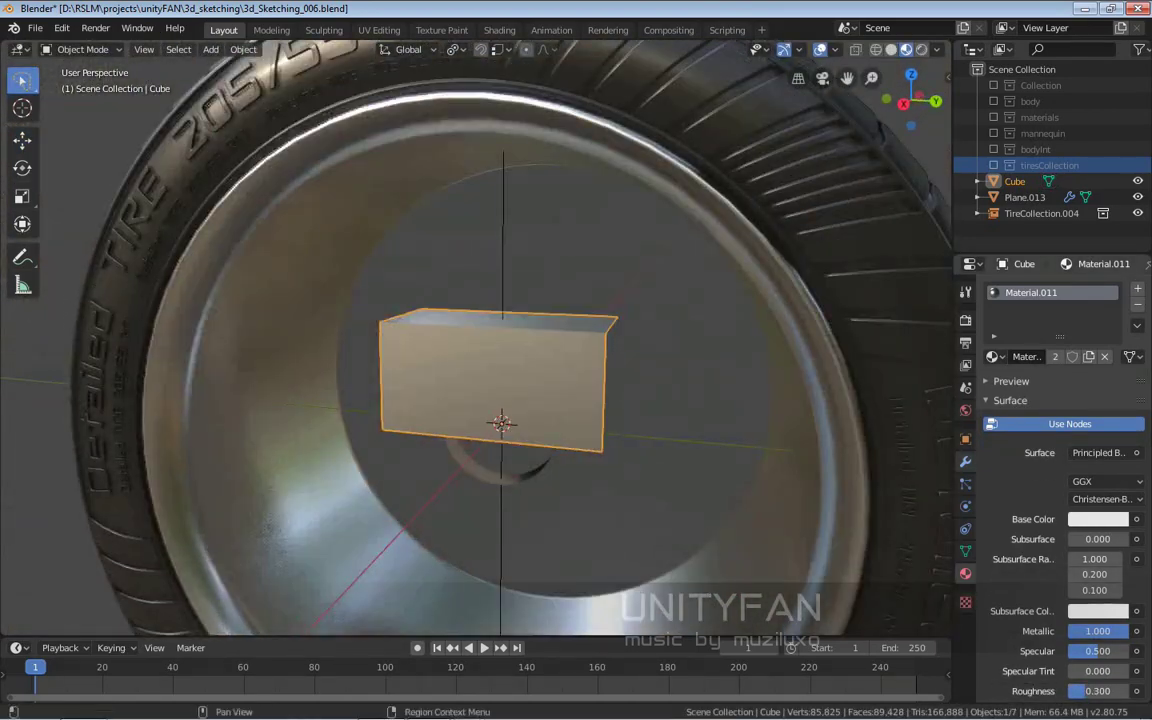
left_click(965, 461)
left_click(1060, 289)
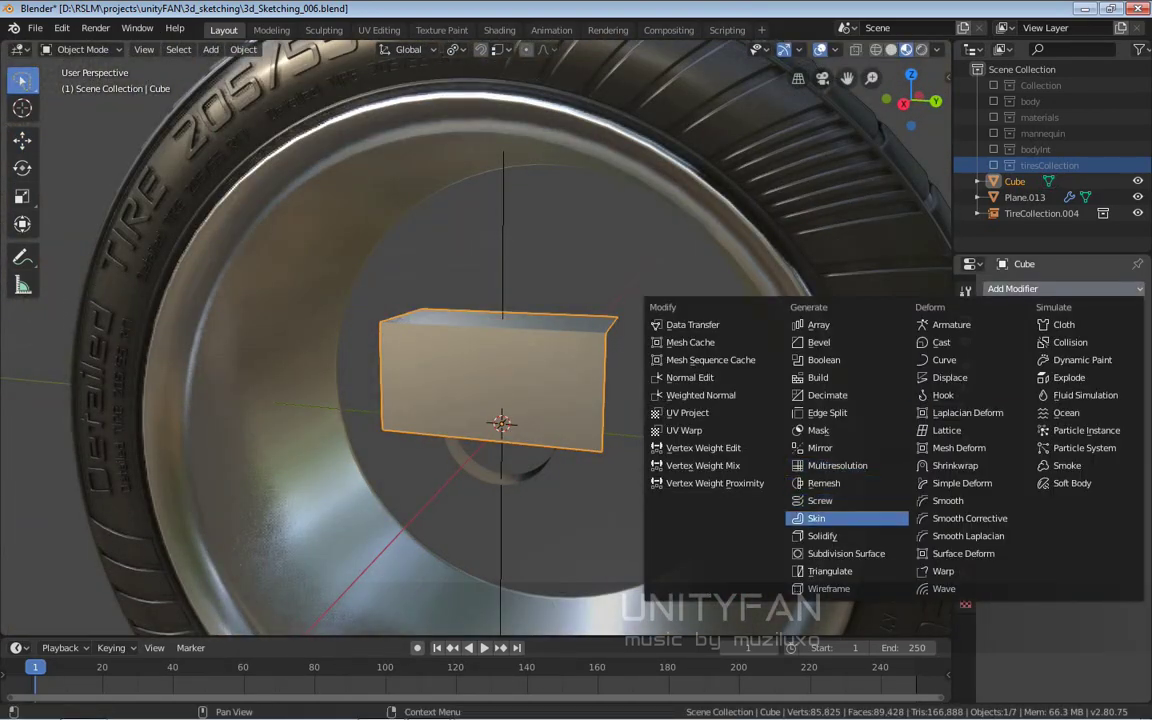
left_click(816, 518)
key("ctrl+z")
left_click(1060, 289)
left_click(846, 553)
middle_click_drag(500, 400, 560, 410)
left_click(243, 49)
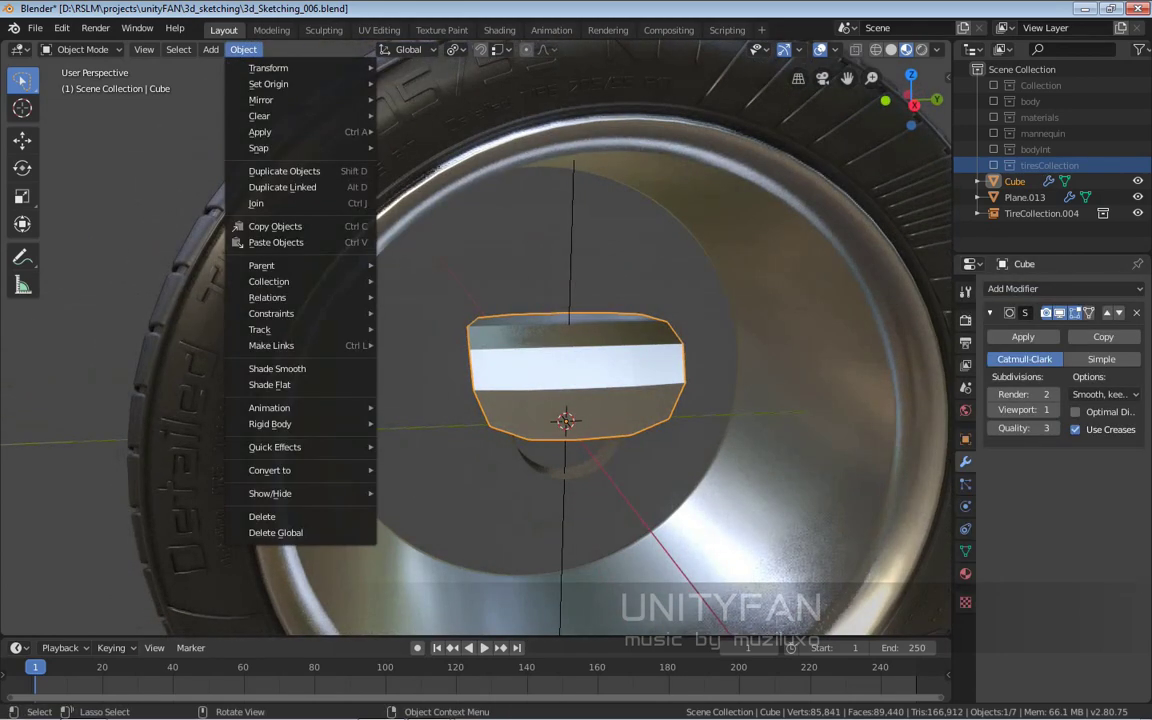
left_click(284, 171)
Step: Keep the linked spoke copy in place and rotate it around the wheel axis
middle_click_drag(500, 350, 540, 360)
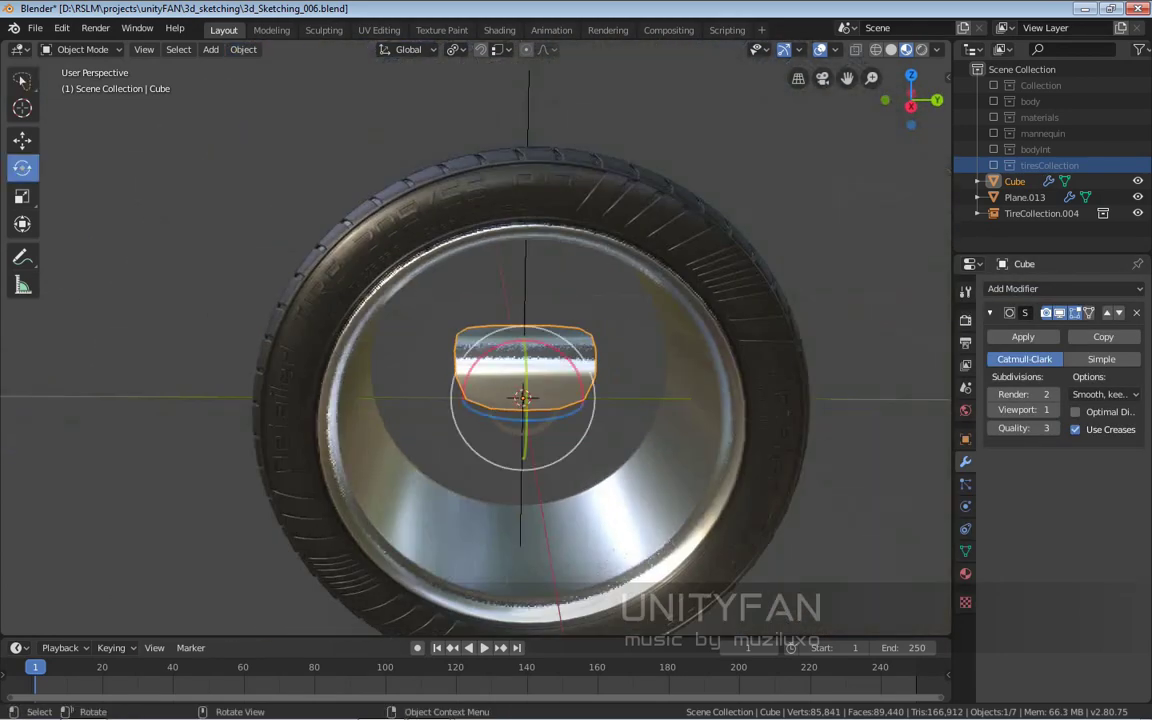
left_click(22, 140)
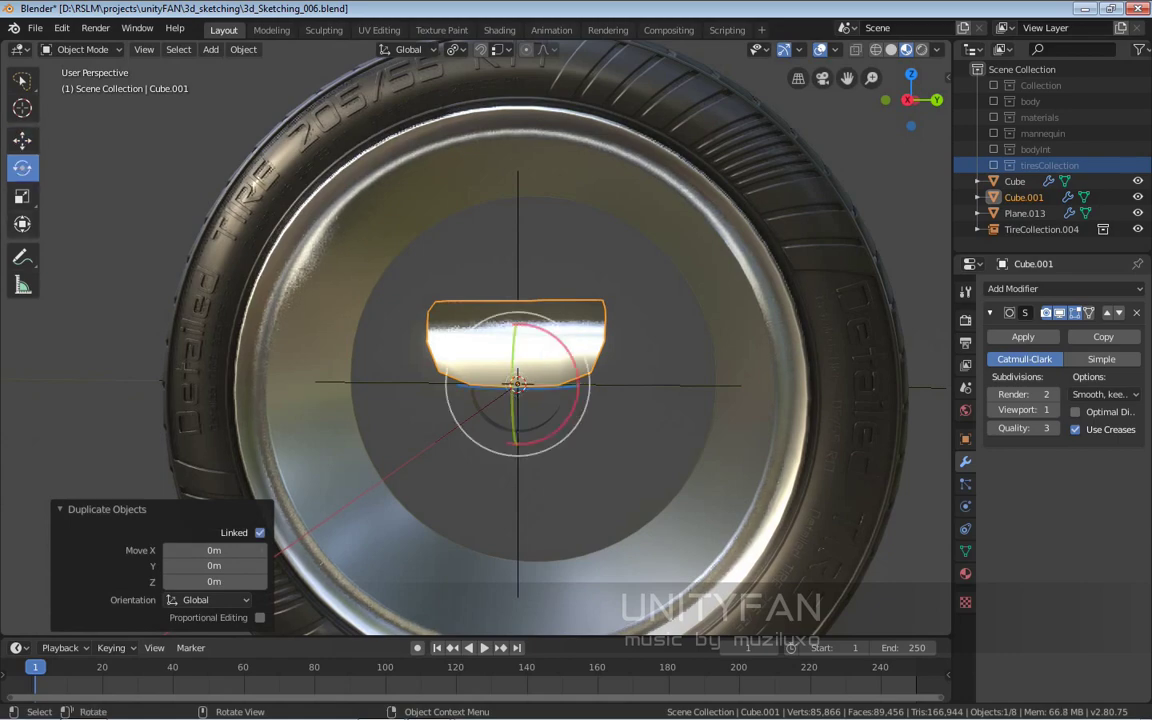
scroll(517, 383, "up", 3)
key("r")
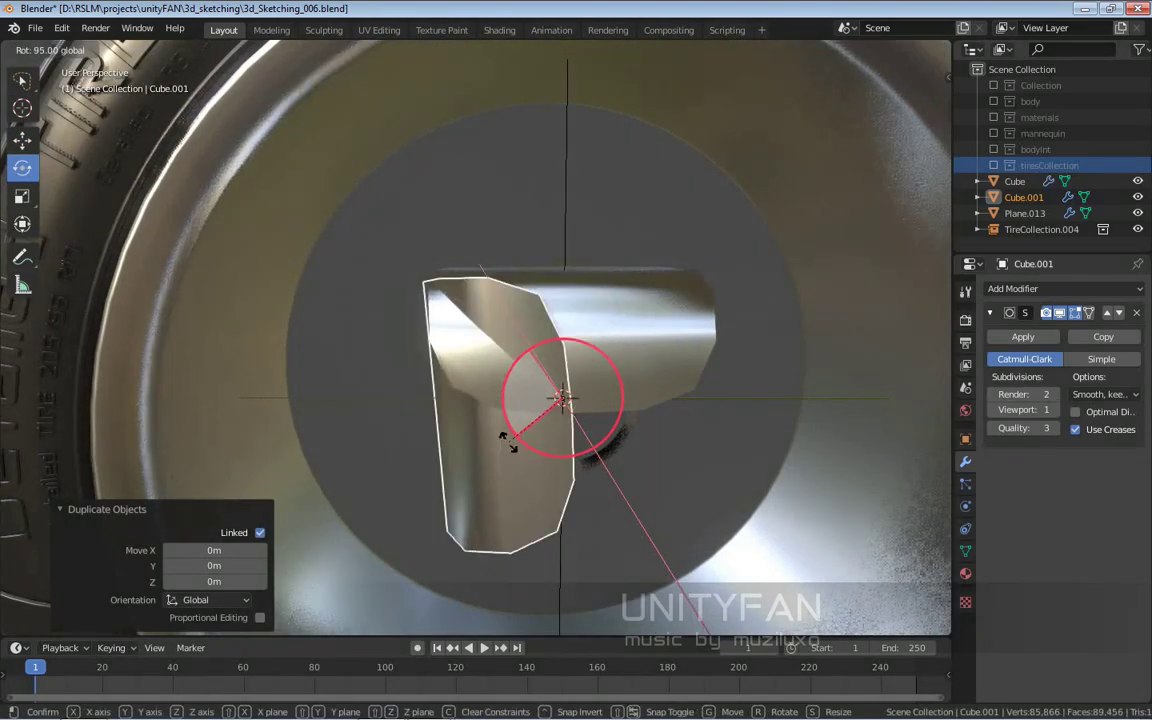
left_click(527, 406)
middle_click_drag(527, 406, 500, 400)
Step: Duplicate the original spoke and rotate the second copy around the wheel axis
left_click(509, 402)
key("shift+d")
right_click(509, 402)
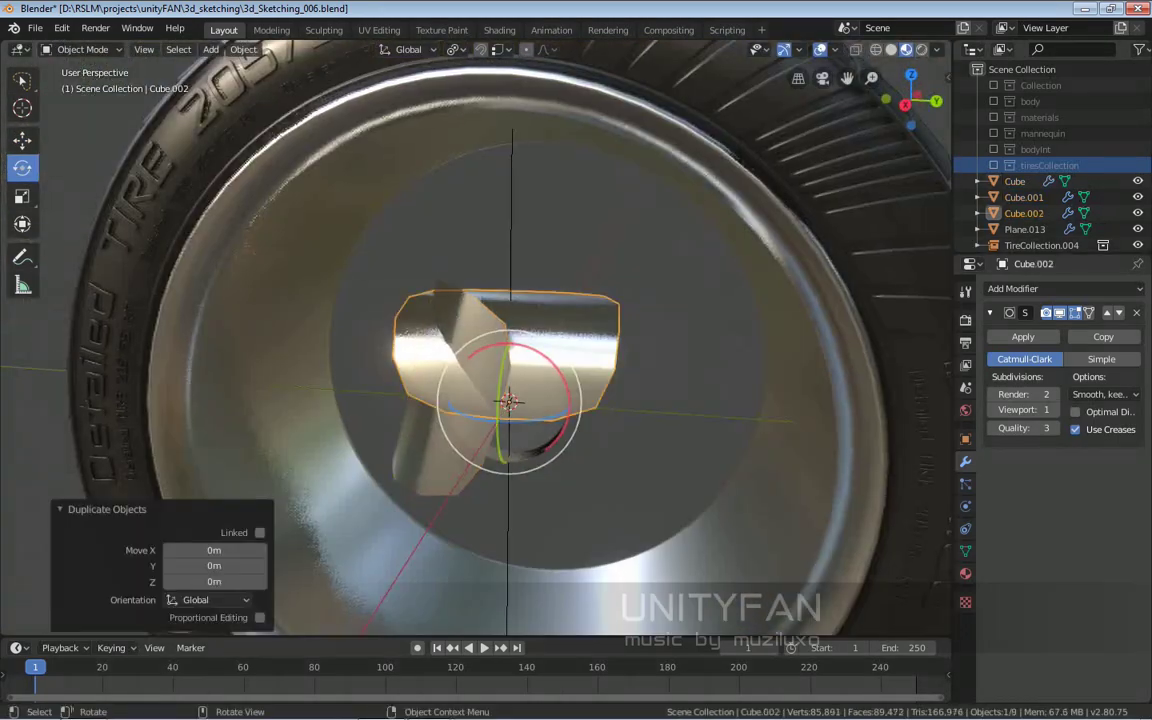
key("r")
left_click(550, 430)
scroll(550, 430, "down", 3)
scroll(501, 340, "up", 3)
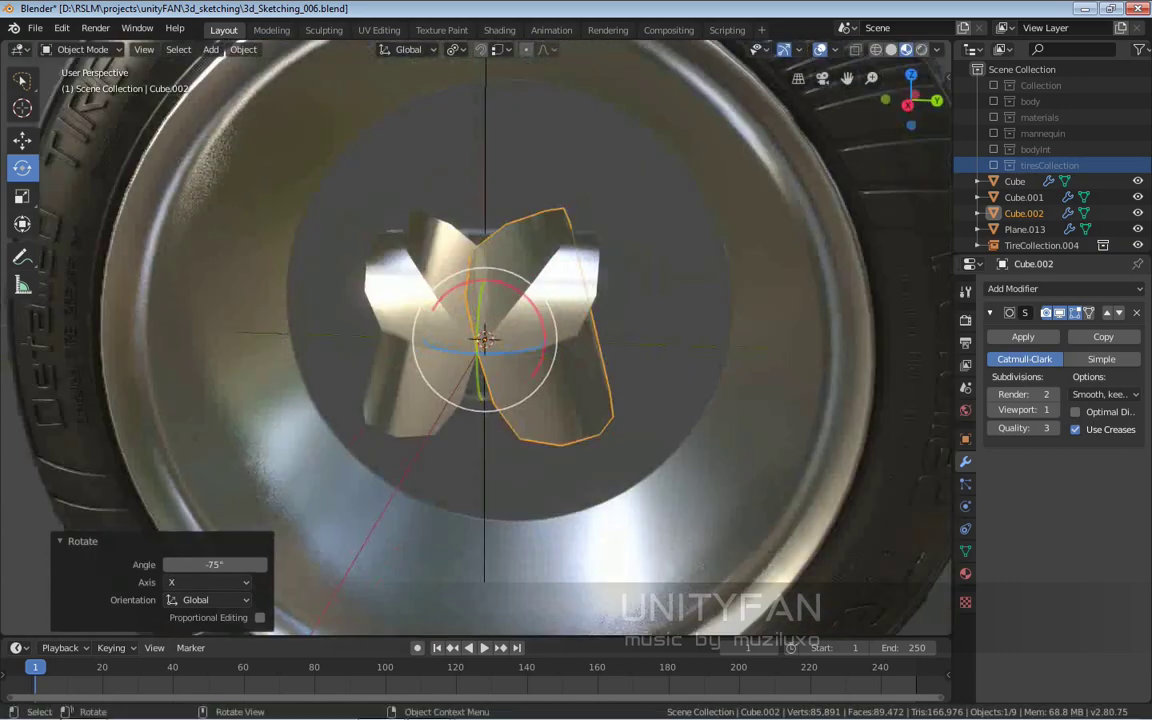
Step: Make a third spoke copy and rotate it around the wheel axis
left_click(501, 332)
key("shift+d")
right_click(501, 332)
key("r")
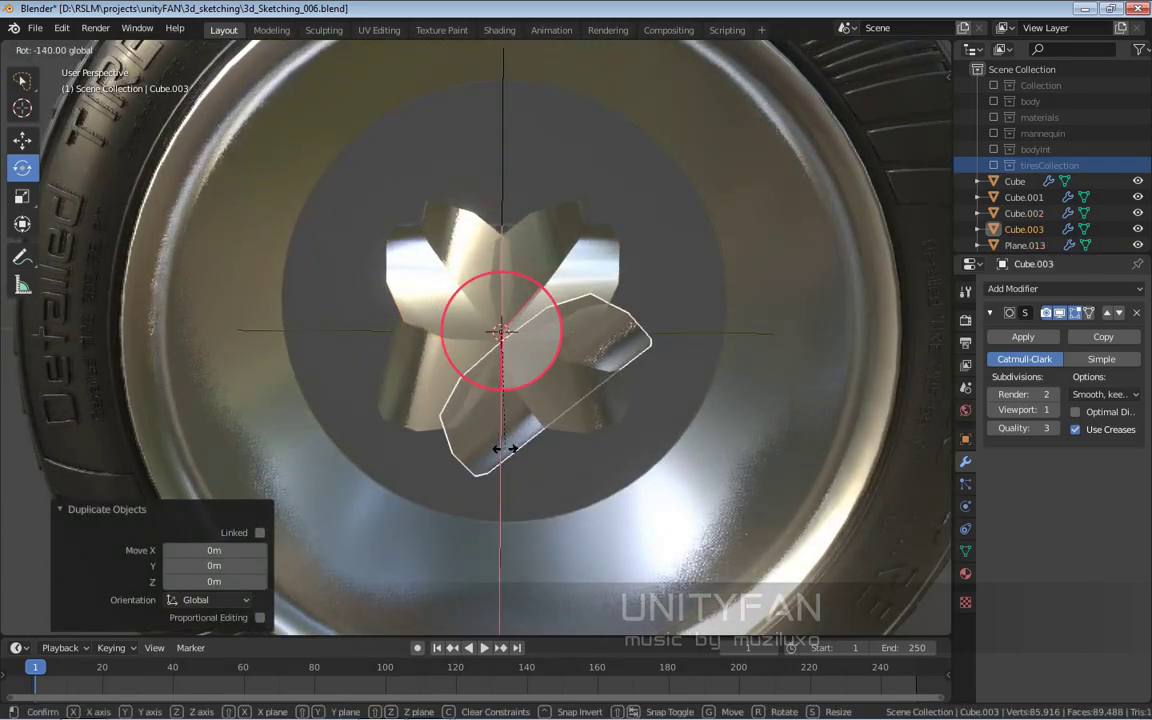
left_click(486, 453)
scroll(486, 453, "up", 2)
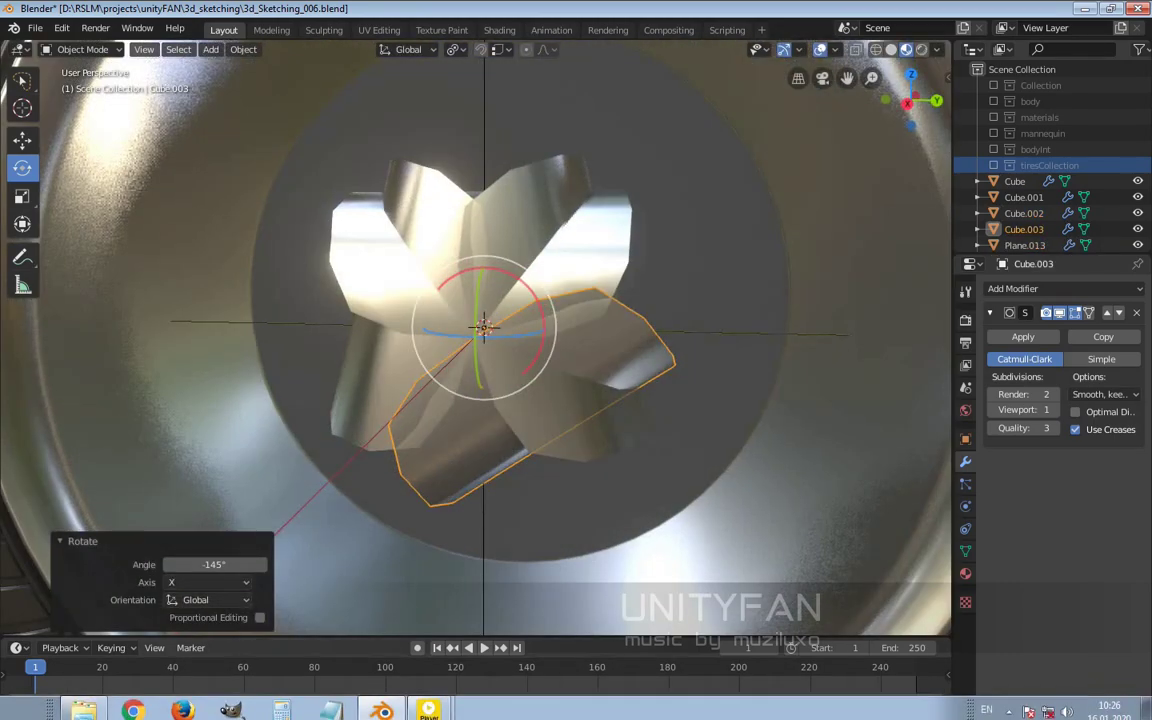
Step: Rotate the last spoke copy 135° around X, checking its values in the N panel
key("alt+Tab")
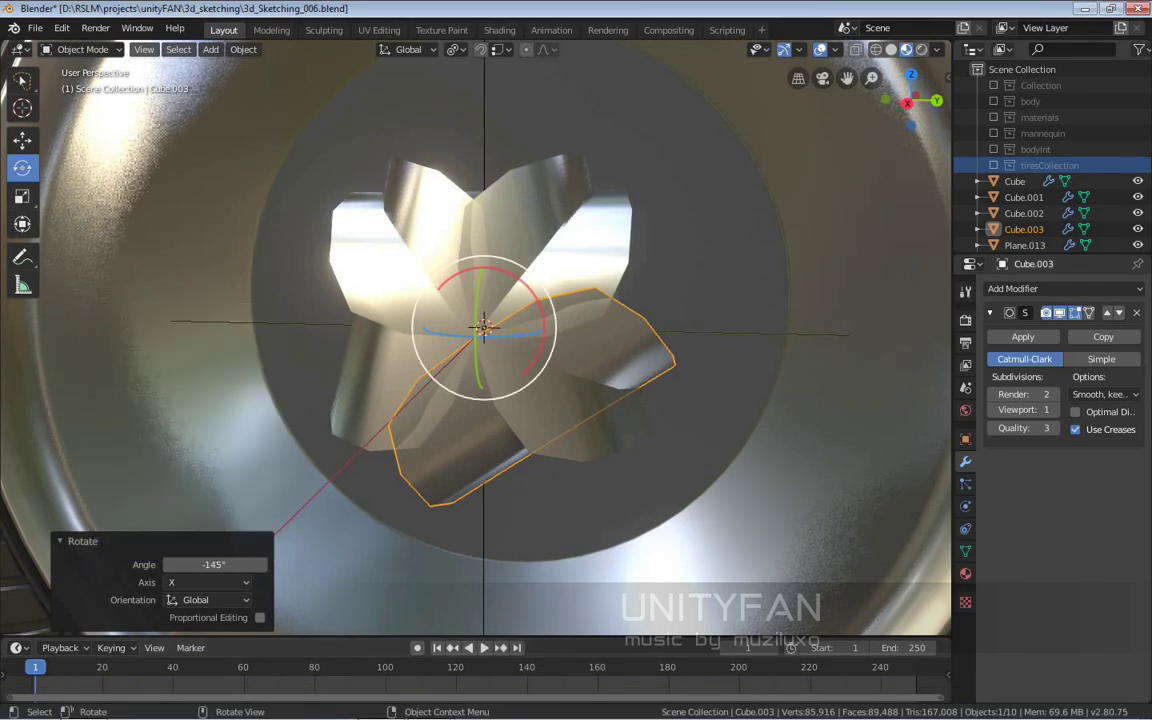
key("ctrl+z")
key("n")
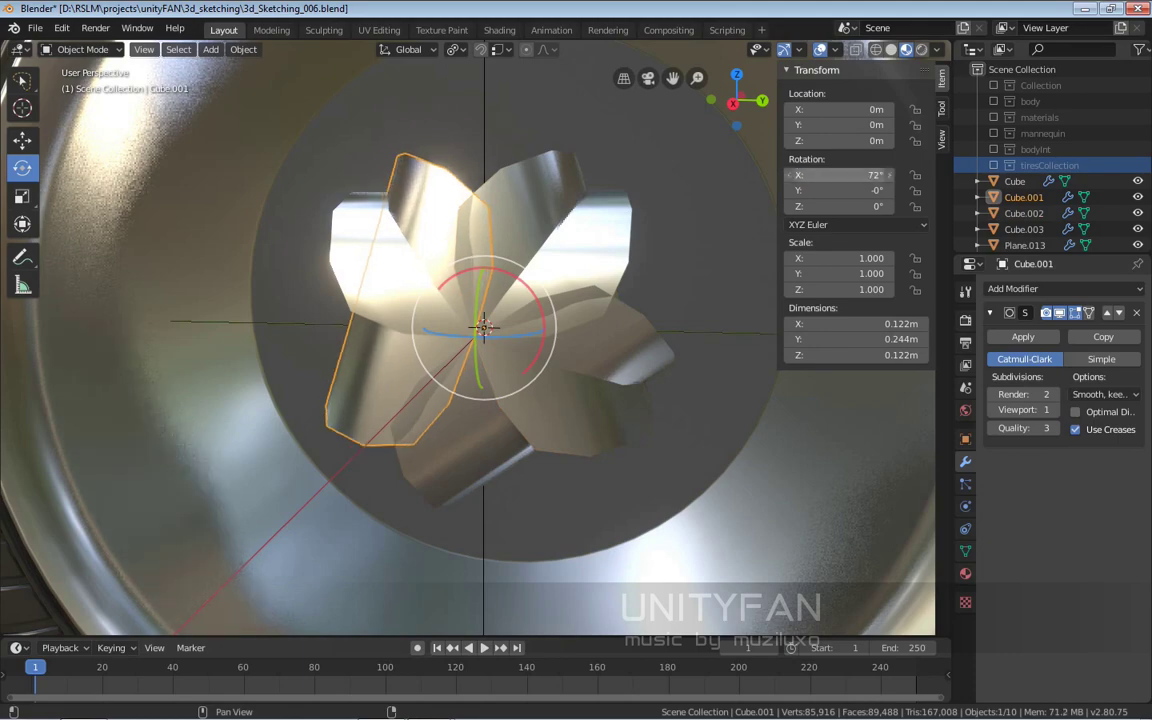
type("rx")
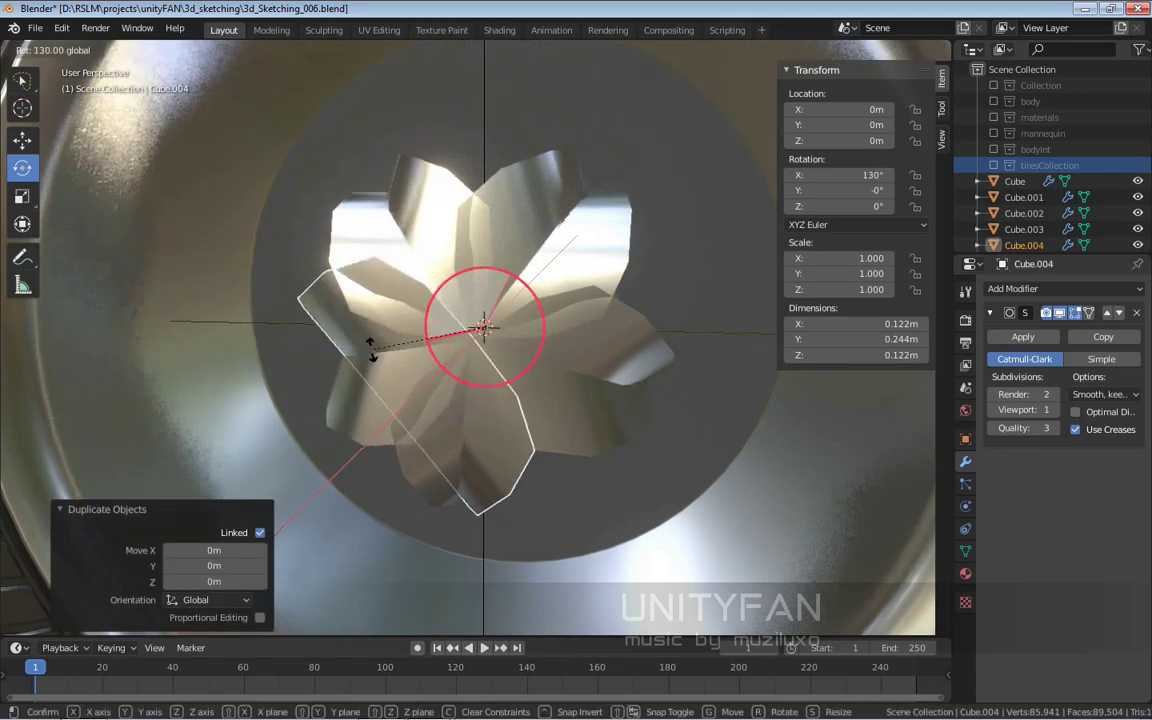
type("135")
key("Return")
key("KP_3")
left_click(1015, 181)
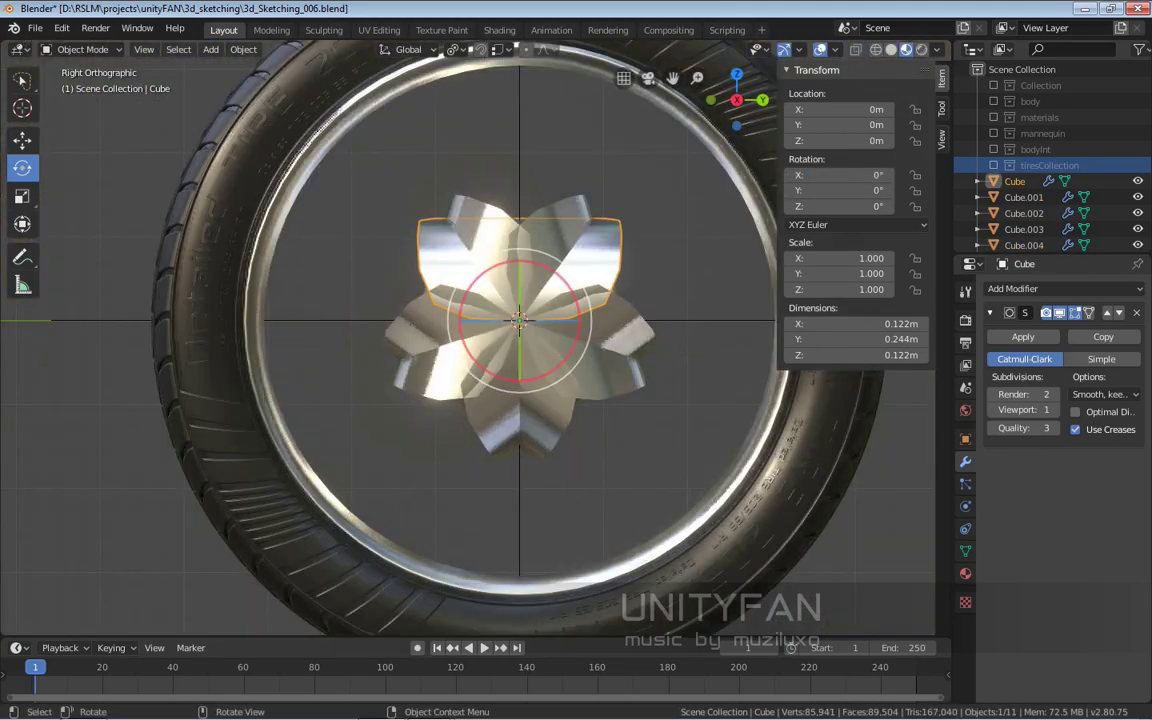
key("Tab")
Step: Merge the spoke's corner vertices and shift them 0.217 m along X, then along Z
key("n")
middle_click_drag(727, 308, 691, 343, "shift")
left_click(691, 343)
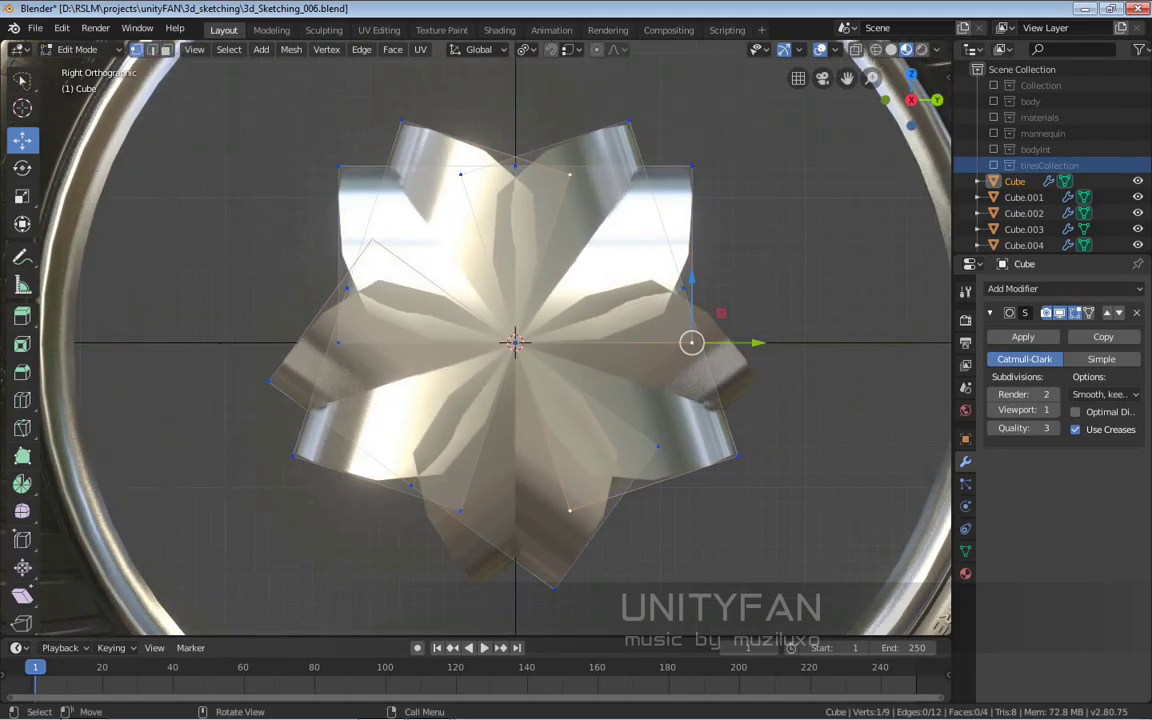
key("Return")
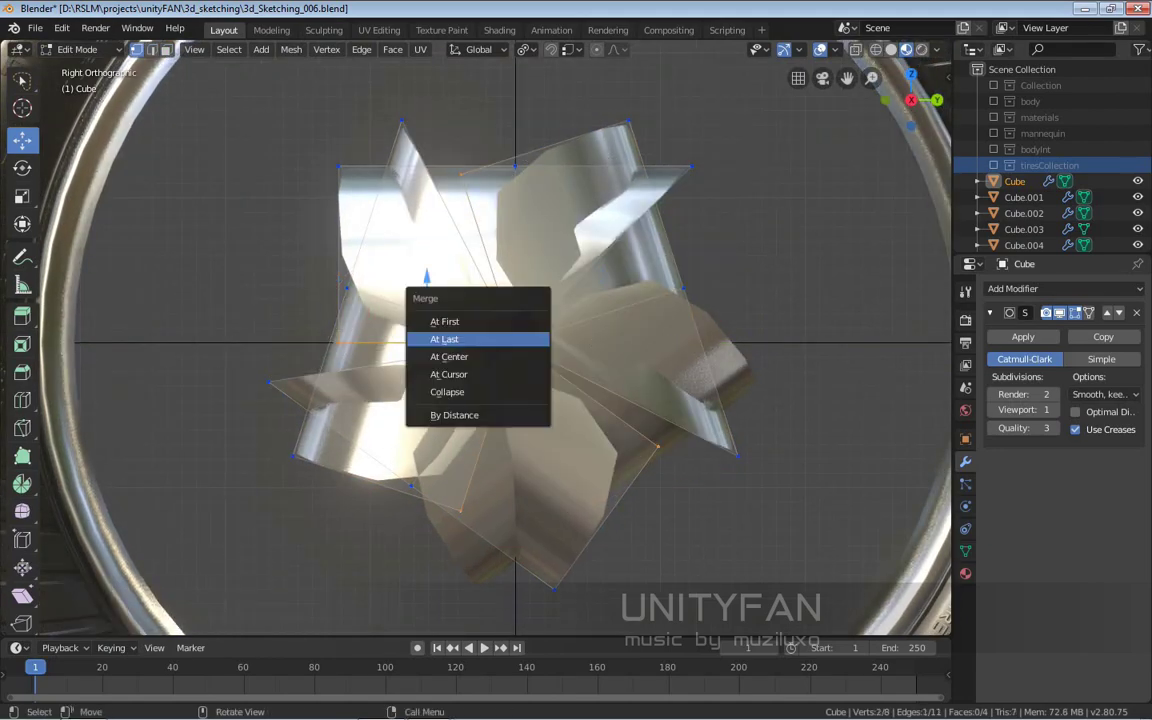
key("Return")
mouse_move(444, 339)
middle_mouse_down()
mouse_move(531, 279)
mouse_move(560, 300)
middle_mouse_up()
scroll(500, 350, "down", 5)
key("g")
key("x")
key("Return")
key("g")
key("z")
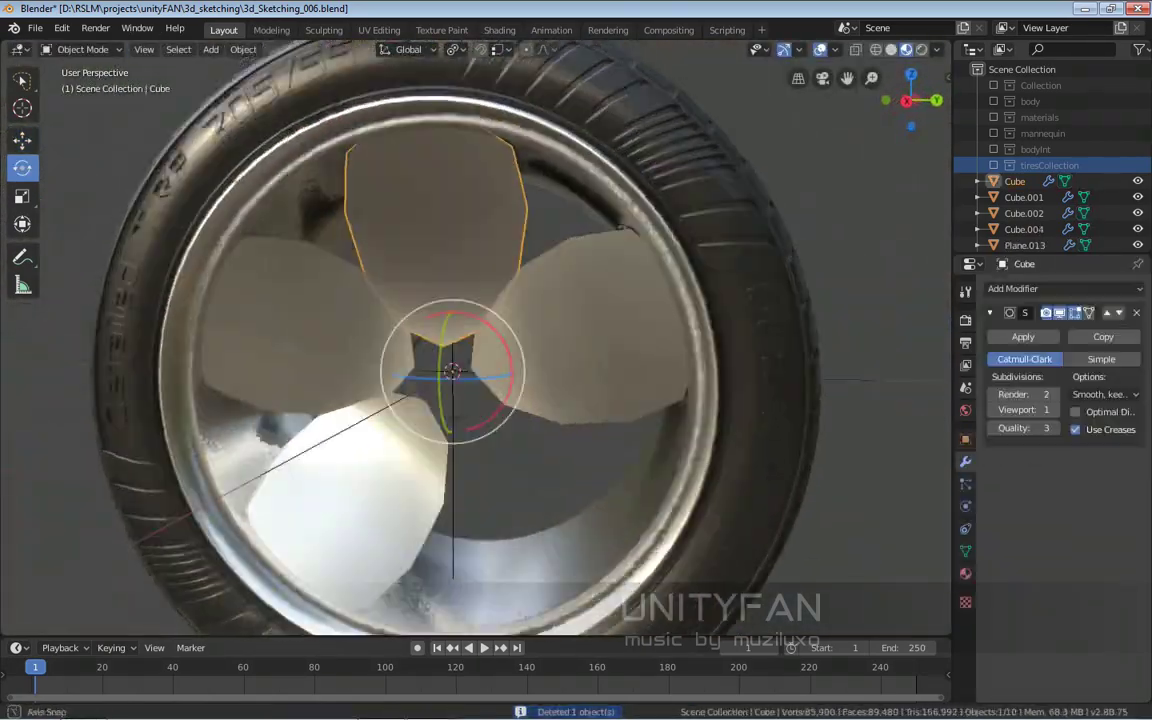
Step: Duplicate the spoke and turn the copy -135° around X
key("shift+d")
key("Escape")
type("-135")
key("Return")
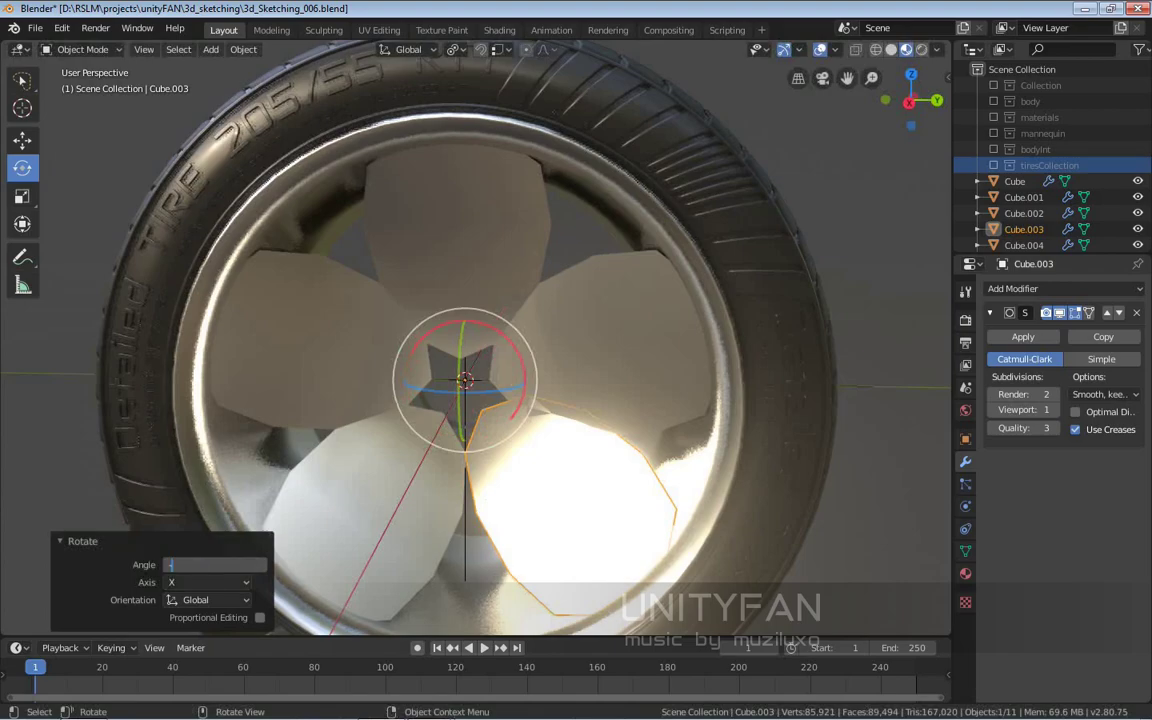
left_click(473, 123)
key("Tab")
mouse_move(473, 123)
middle_mouse_down()
mouse_move(384, 118)
mouse_move(354, 65)
middle_mouse_up()
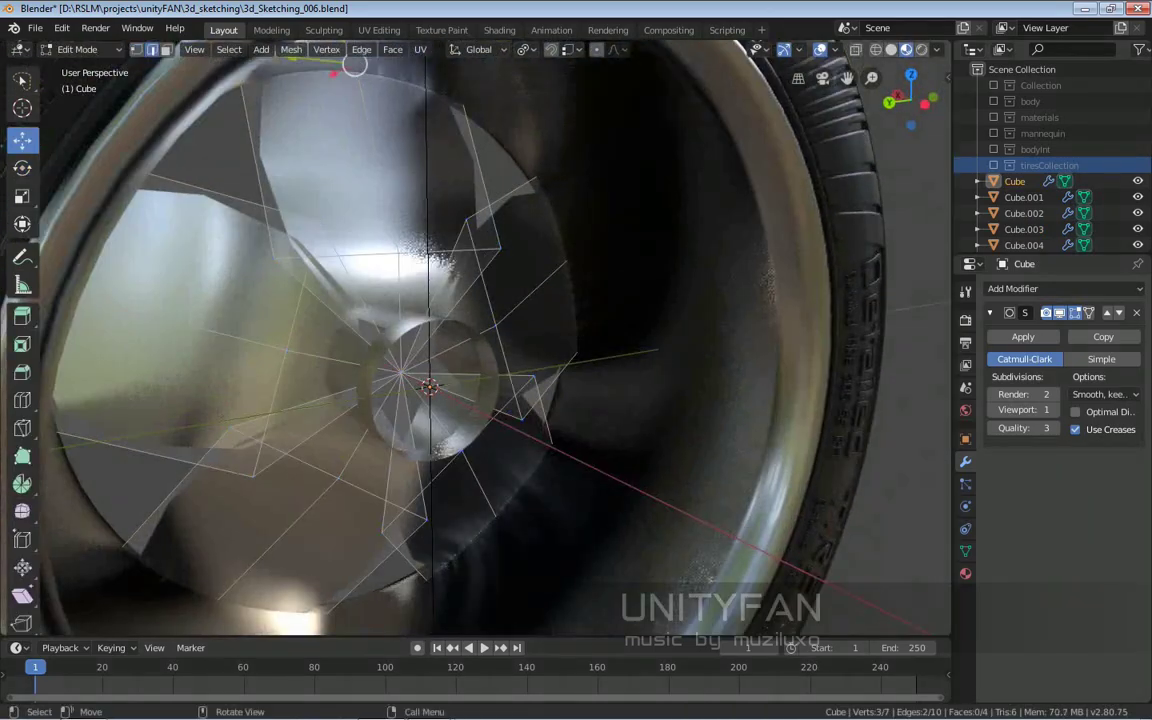
Step: Shrink the hub vertices to about a third and lower them slightly along Z
key("s")
key("Return")
scroll(430, 390, "down", 5)
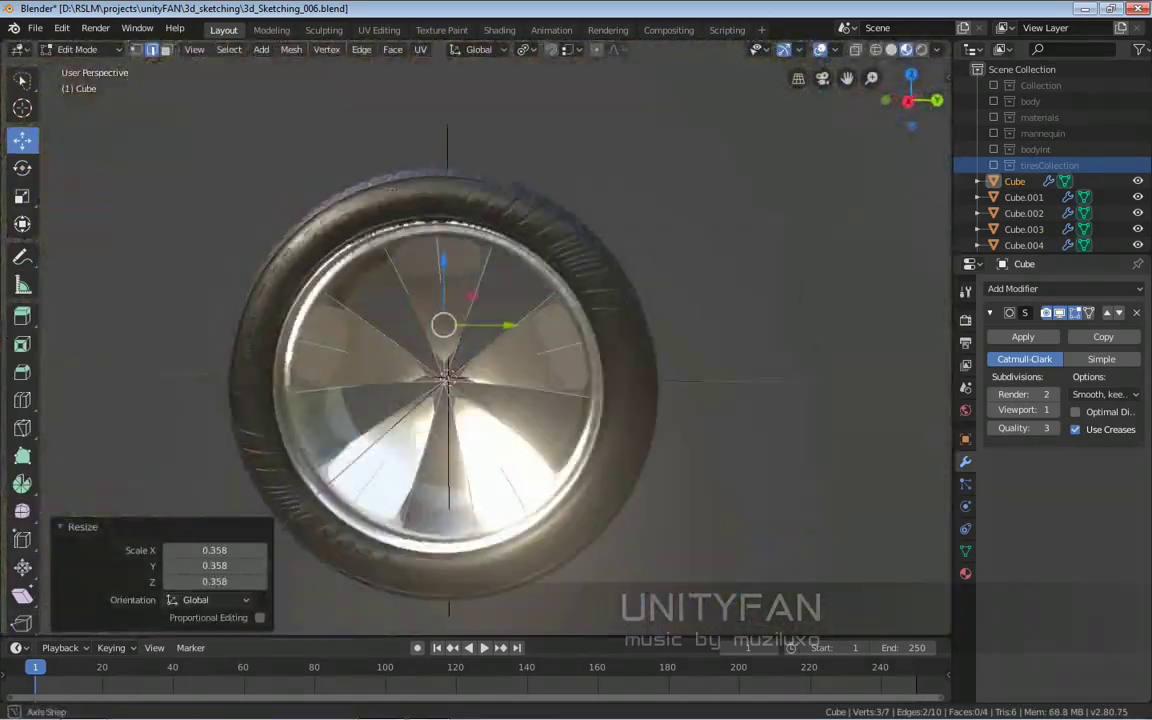
key("g")
key("Return")
scroll(470, 400, "down", 4)
scroll(470, 400, "up", 4)
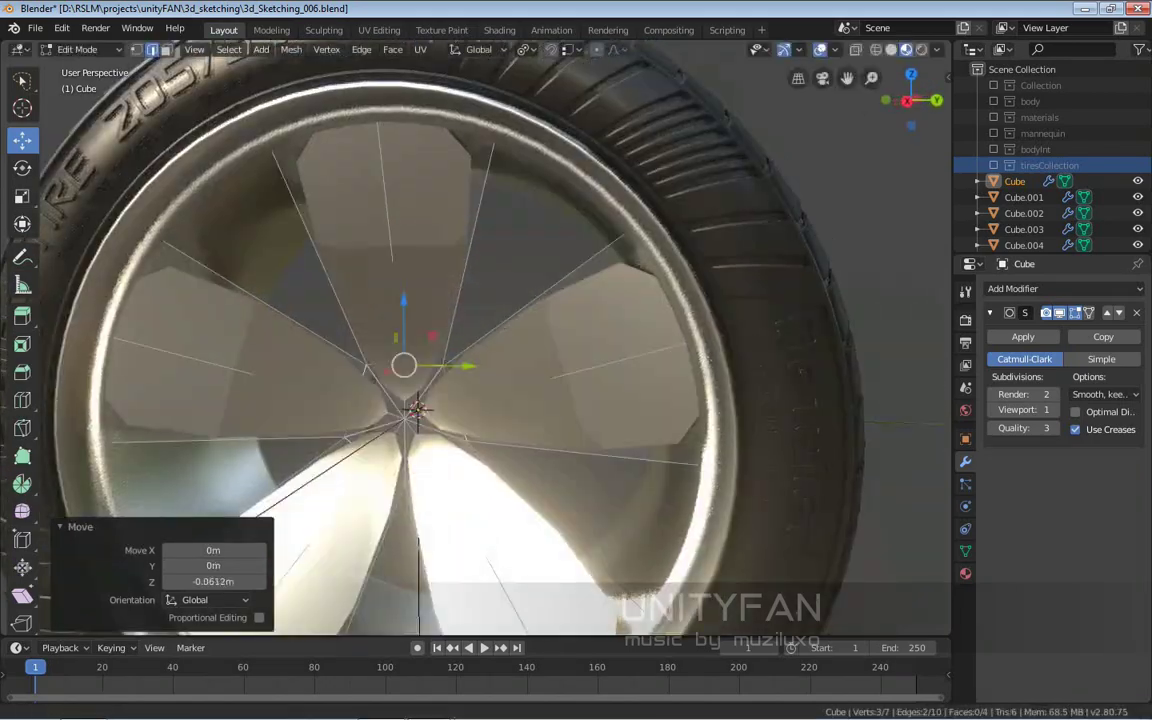
mouse_move(470, 400)
middle_mouse_down()
mouse_move(520, 380)
mouse_move(470, 380)
middle_mouse_up()
key("2")
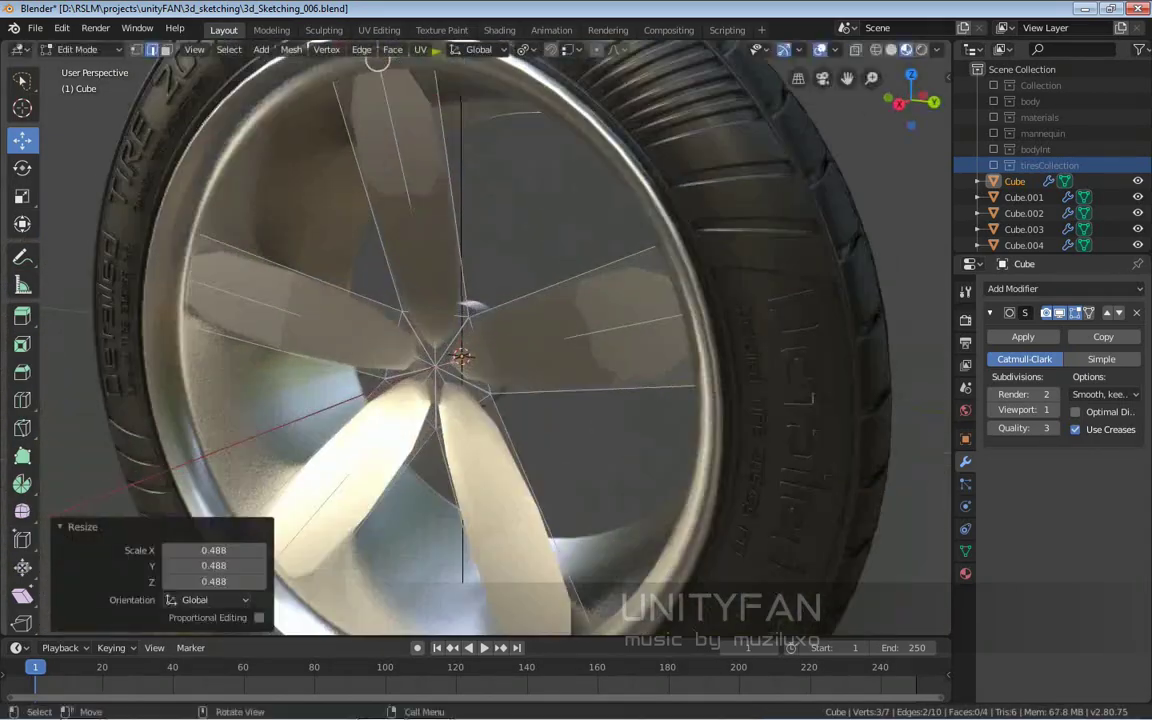
middle_click_drag(480, 400, 560, 380)
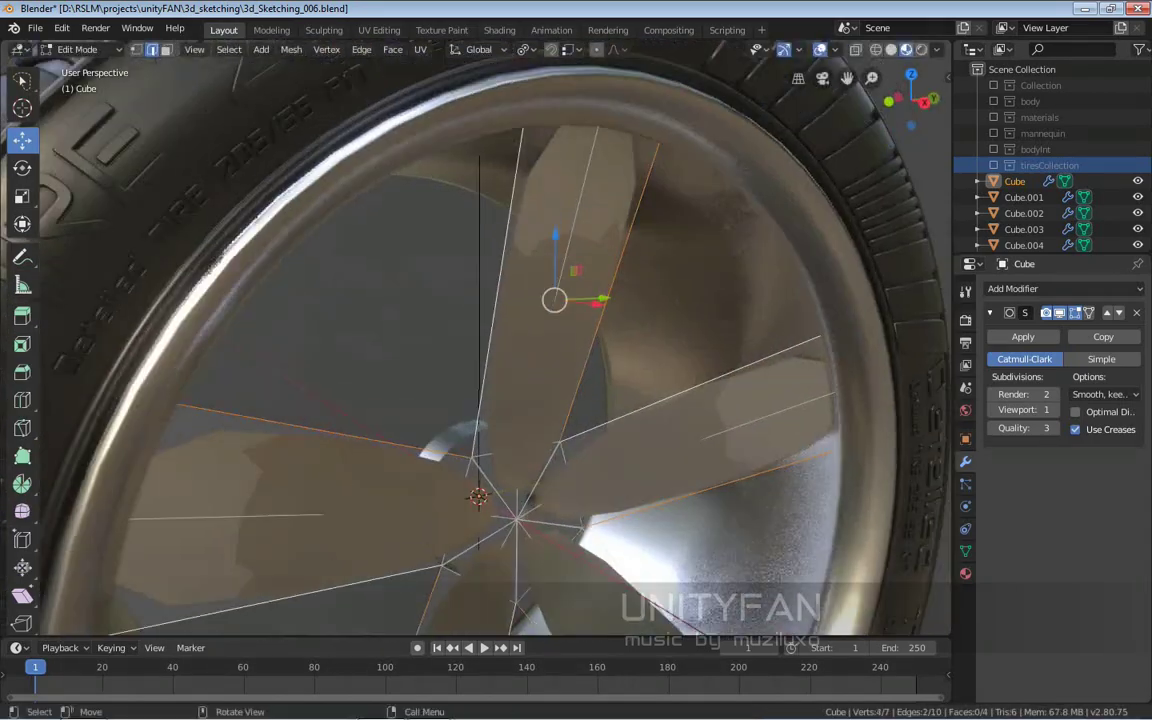
scroll(480, 340, "down", 4)
Step: Extrude the spoke edge along X and shift its vertices slightly outward
key("g")
key("x")
left_click(480, 340)
scroll(480, 340, "up", 5)
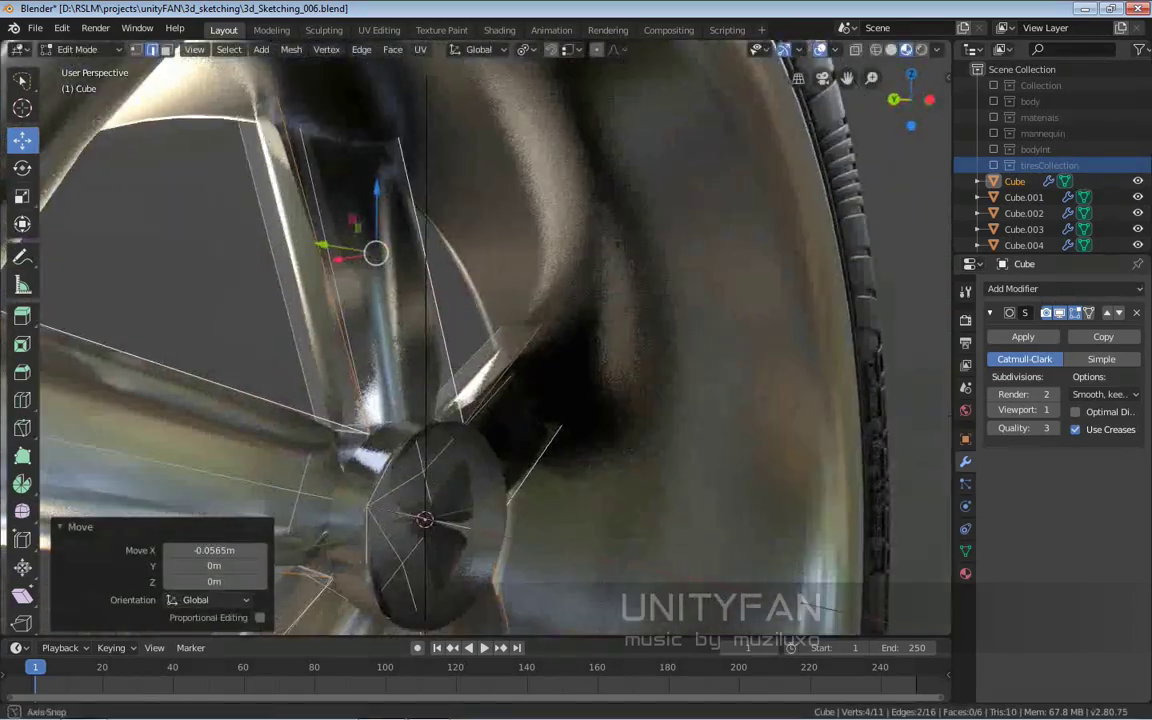
middle_click_drag(480, 340, 560, 360)
mouse_move(648, 536)
middle_mouse_down()
mouse_move(597, 590)
mouse_move(560, 420)
middle_mouse_up()
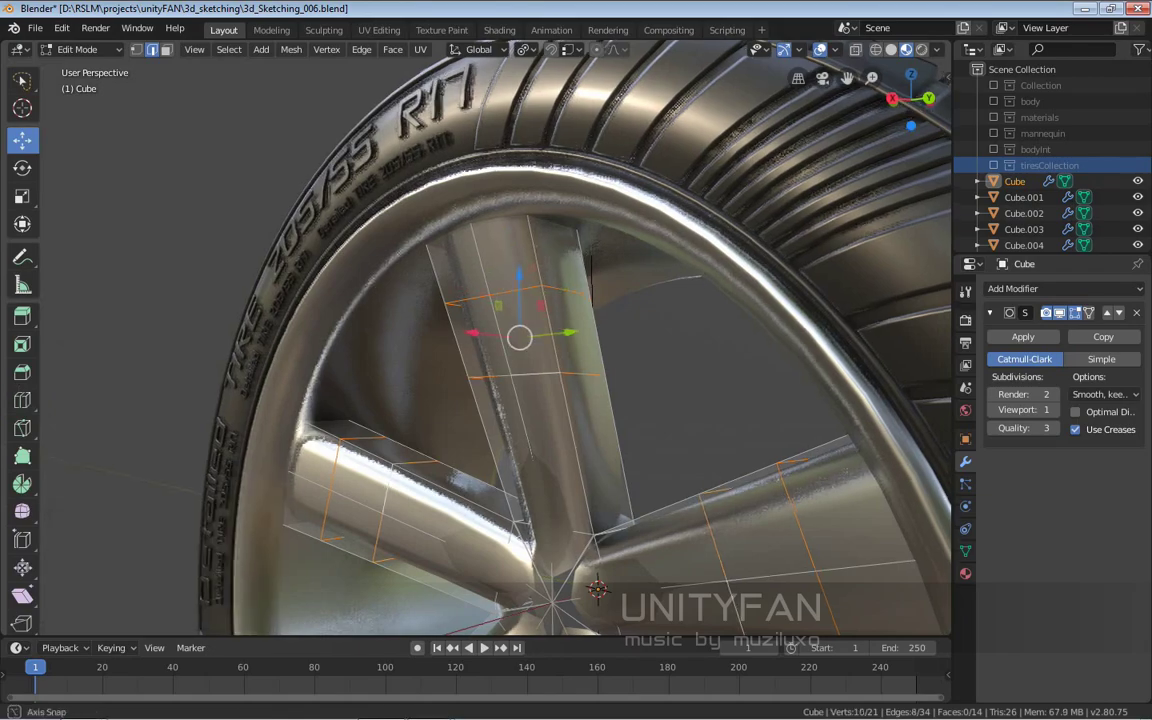
left_click_drag(493, 312, 500, 312)
scroll(540, 400, "down", 4)
scroll(540, 400, "up", 4)
mouse_move(540, 400)
middle_mouse_down()
mouse_move(627, 627)
mouse_move(560, 500)
mouse_move(480, 420)
mouse_move(520, 380)
mouse_move(480, 400)
mouse_move(500, 420)
mouse_move(540, 380)
middle_mouse_up()
Step: Fill a face between the selected edges and extrude it out toward the rim
key("f")
key("f")
key("f")
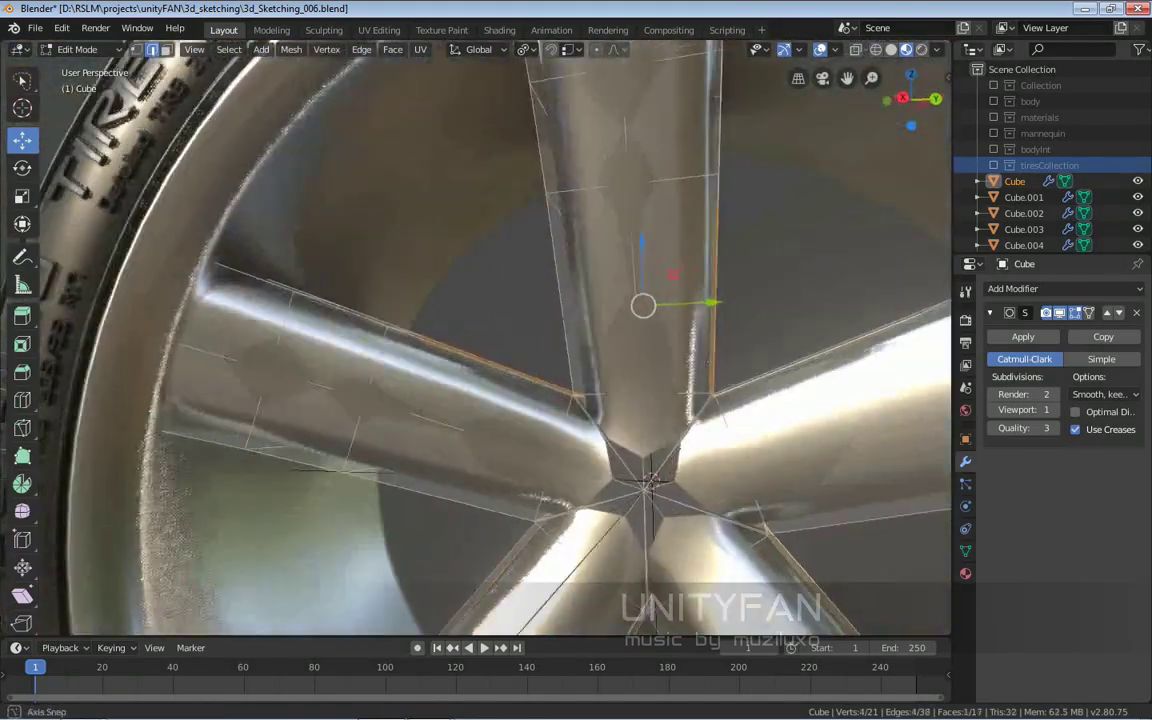
mouse_move(480, 340)
middle_mouse_down()
mouse_move(460, 360)
mouse_move(520, 320)
middle_mouse_up()
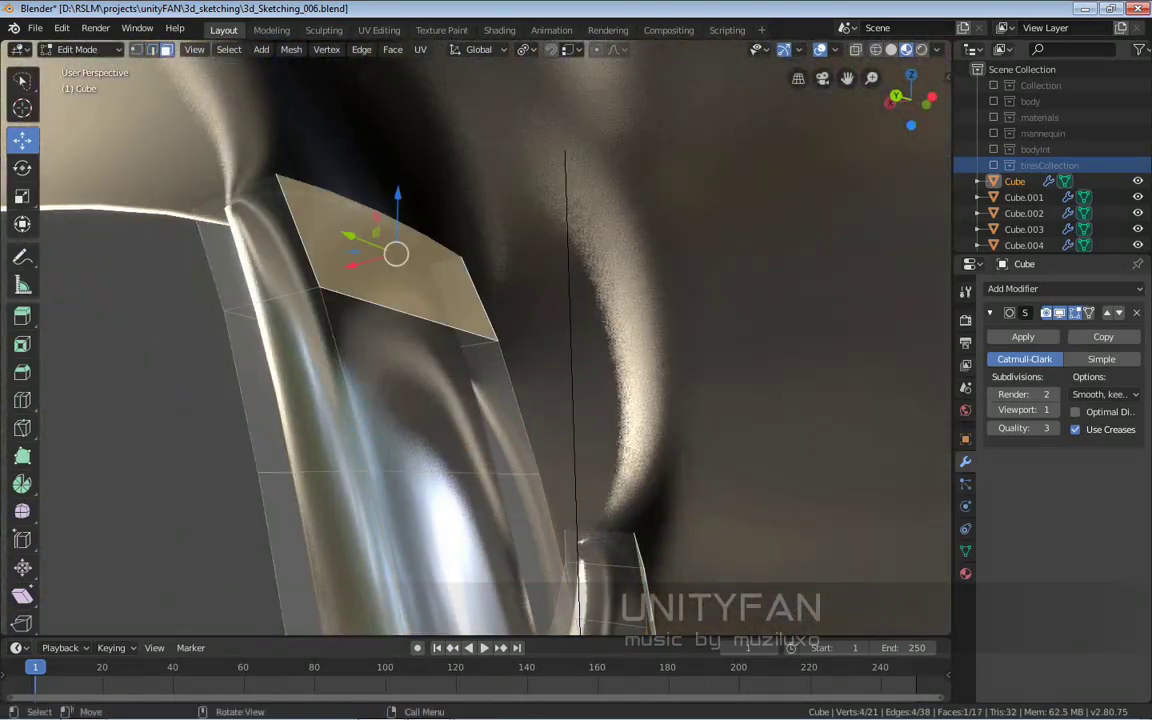
key("e")
left_click_drag(700, 321, 675, 321)
Step: Raise the extruded end's face 0.0459 m along Z
left_click(705, 255)
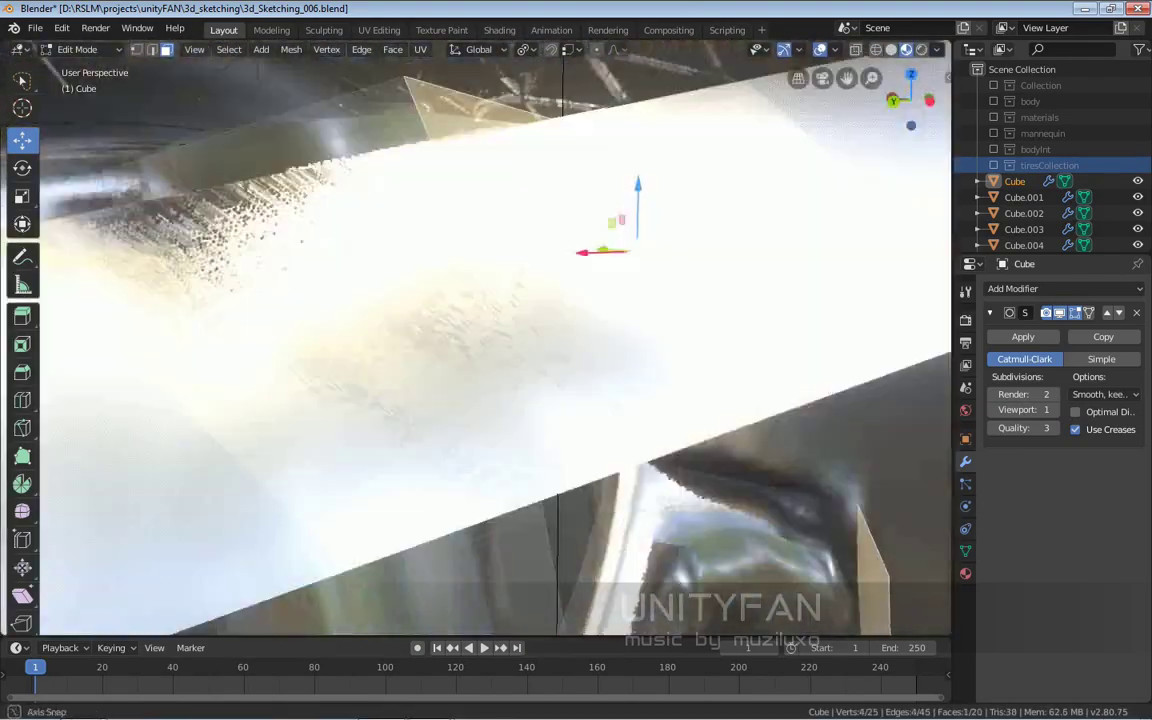
middle_click_drag(600, 400, 620, 380)
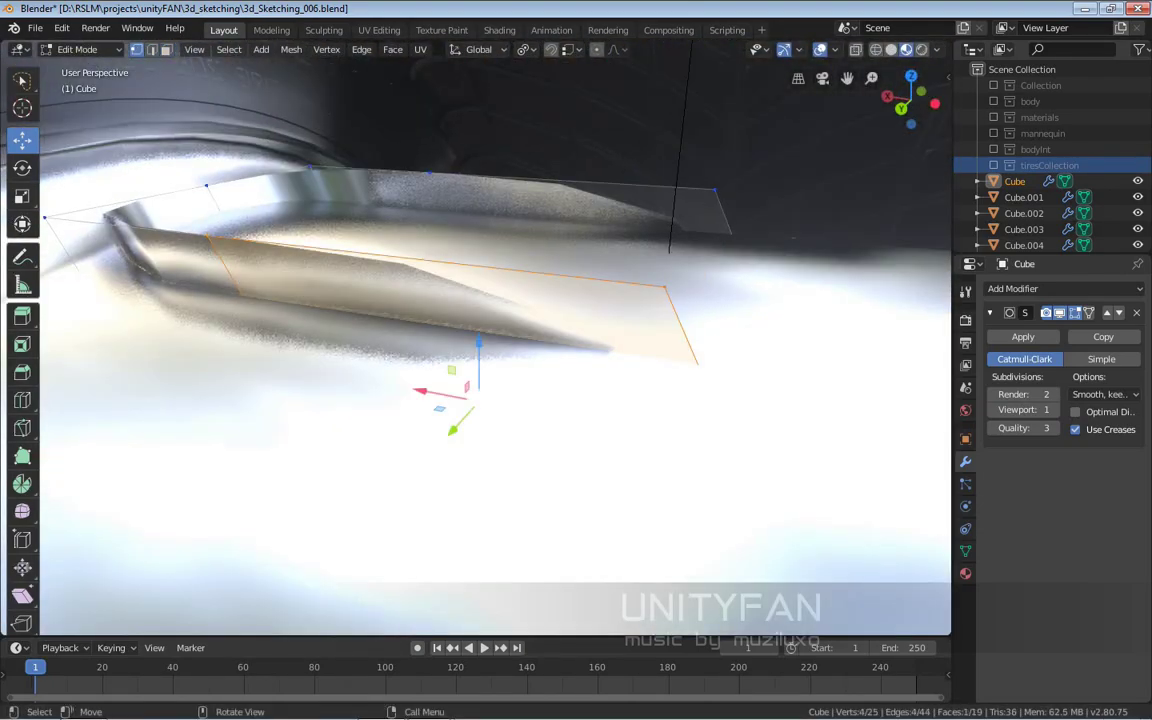
left_click_drag(704, 160, 704, 140)
mouse_move(500, 350)
middle_mouse_down()
mouse_move(560, 320)
mouse_move(540, 355)
middle_mouse_up()
scroll(560, 527, "down", 3)
middle_click_drag(560, 527, 480, 535)
scroll(523, 538, "up", 5)
scroll(523, 538, "up", 1)
scroll(485, 535, "down", 3)
scroll(500, 540, "up", 3)
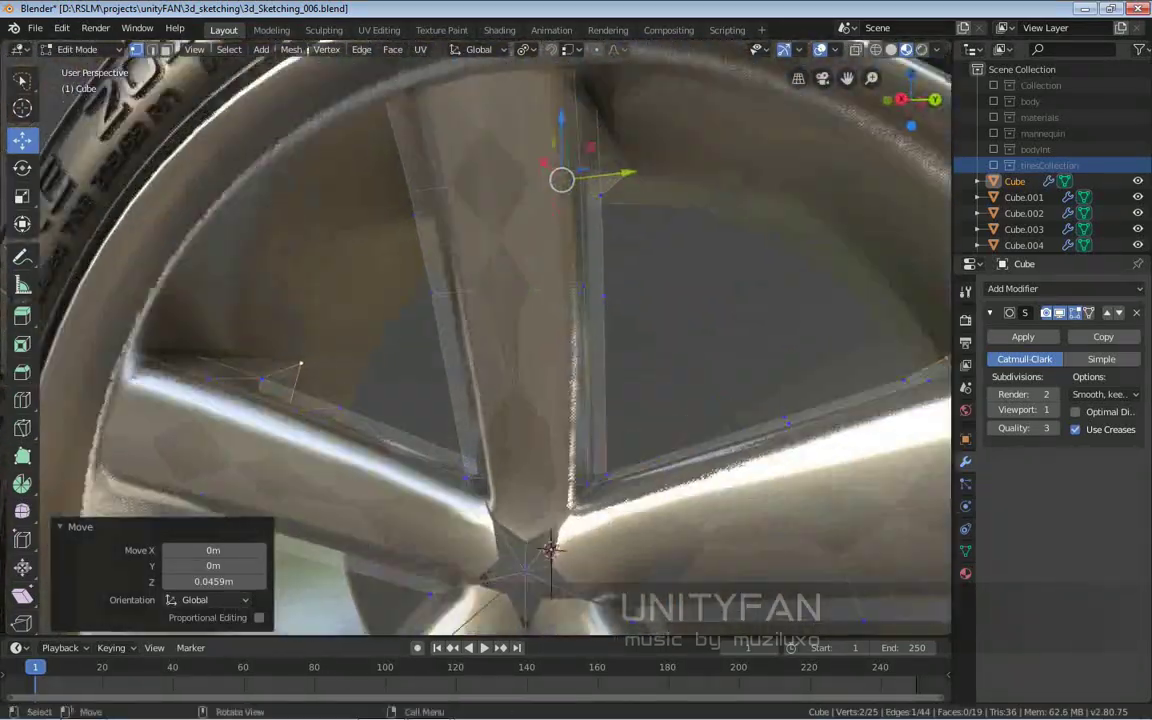
scroll(535, 530, "up", 2)
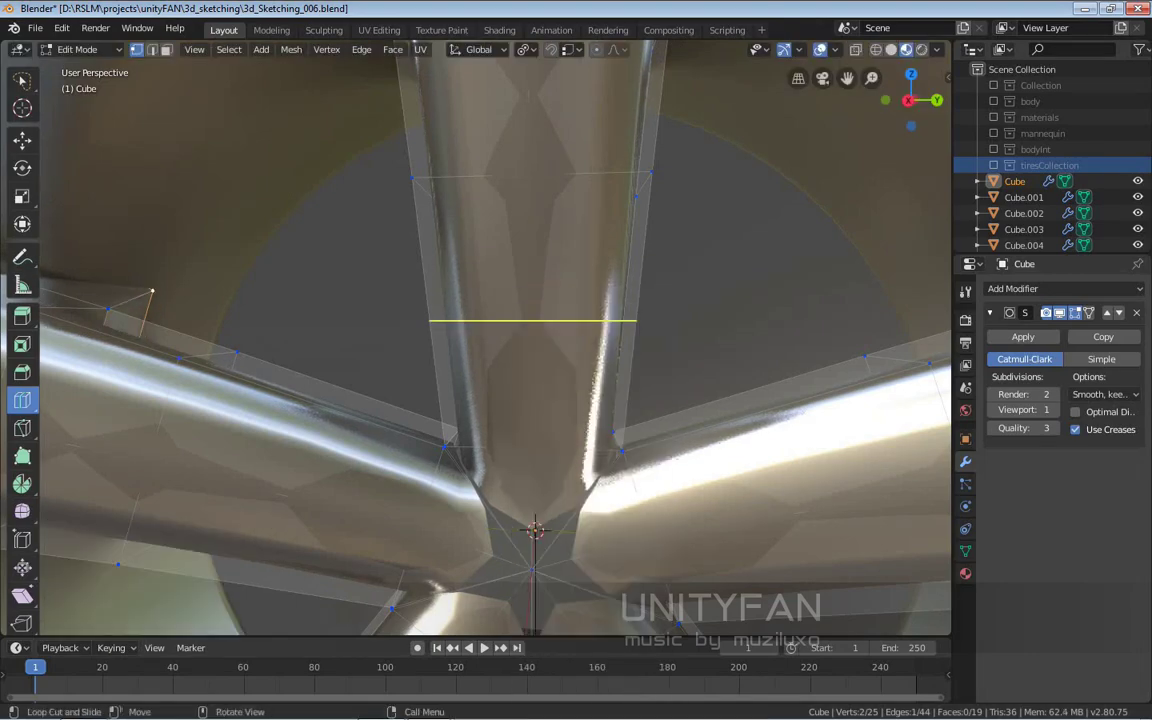
Step: Add an edge loop across the spoke, slide it along, and reposition a spoke edge
left_click_drag(535, 530, 530, 522)
mouse_move(530, 522)
middle_mouse_down()
mouse_move(432, 496)
mouse_move(488, 483)
mouse_move(488, 504)
middle_mouse_up()
key("2")
left_click(460, 545)
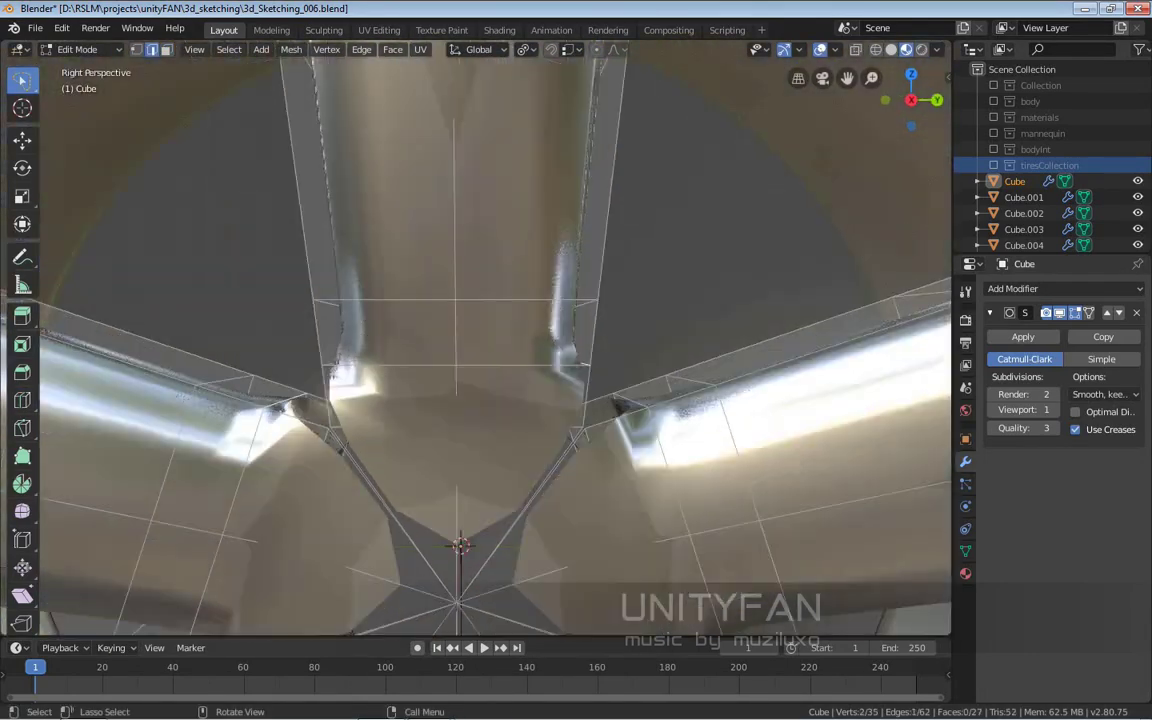
key("KP_5")
key("g")
mouse_move(475, 350)
middle_mouse_down()
mouse_move(520, 350)
mouse_move(520, 380)
mouse_move(600, 400)
middle_mouse_up()
key("KP_3")
key("Return")
Step: Frame the hub vertex and preview the smoothed spoke shape outside mesh editing
scroll(475, 340, "down", 3)
scroll(475, 340, "down", 3)
key("KP_Decimal")
key("k")
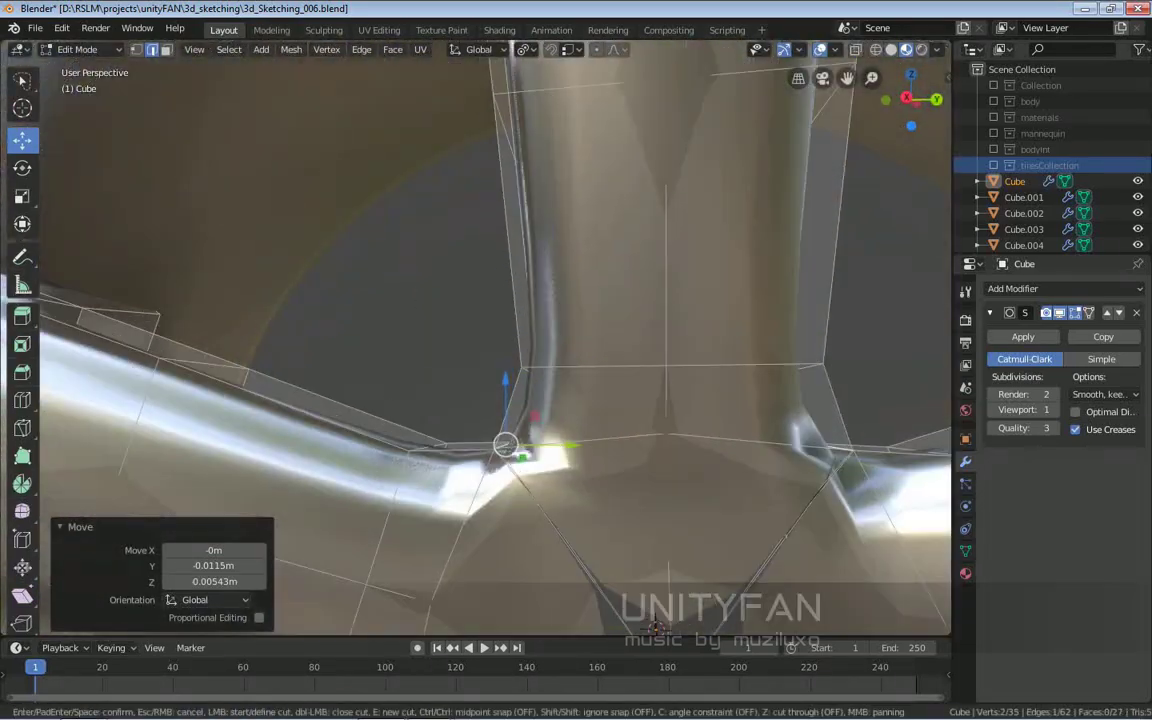
mouse_move(505, 444)
middle_mouse_down()
mouse_move(540, 420)
mouse_move(570, 440)
middle_mouse_up()
key("Escape")
key("Tab")
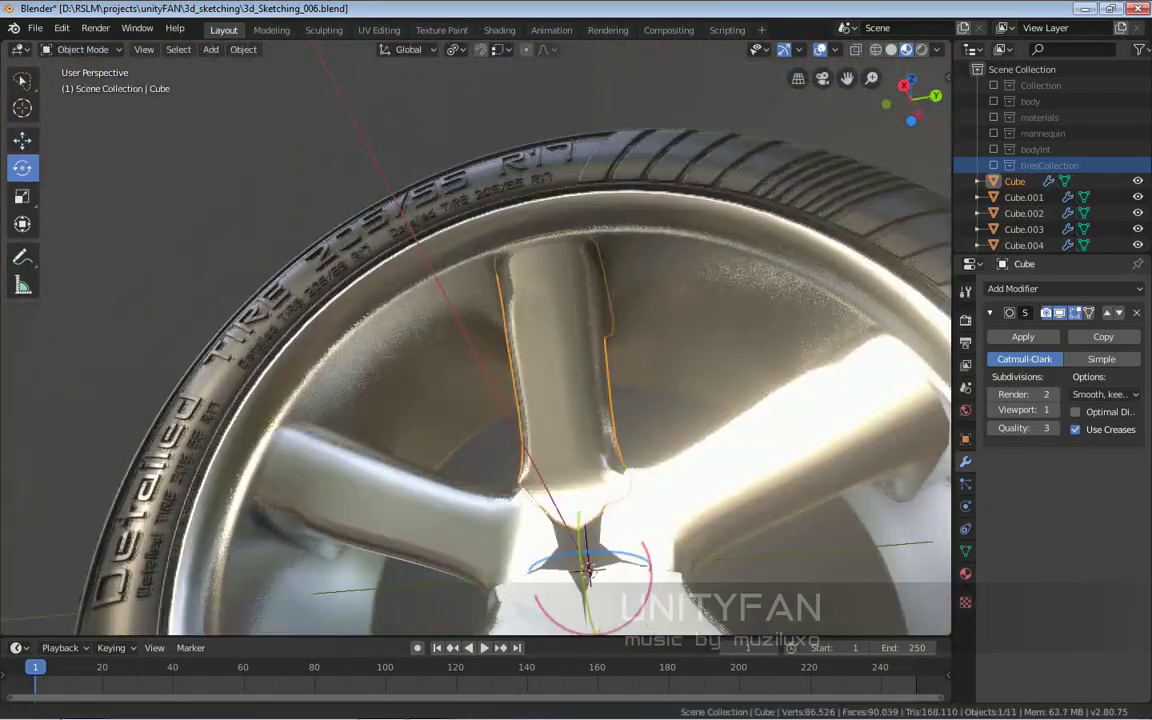
scroll(585, 460, "down", 3)
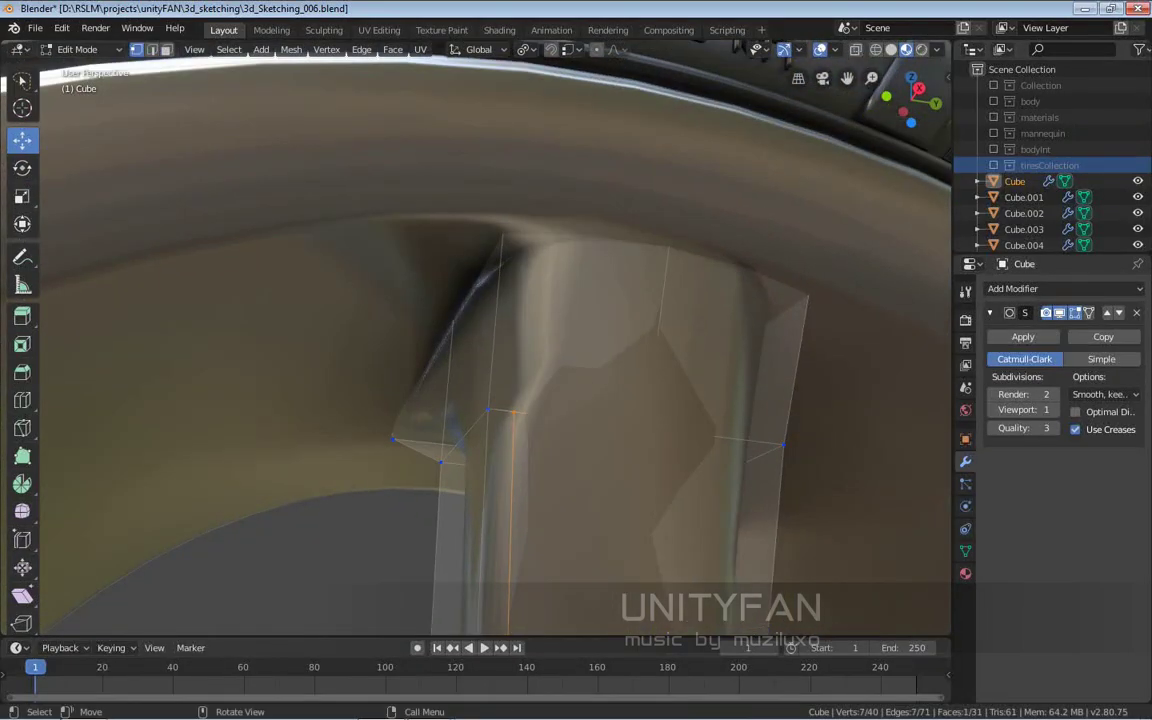
scroll(470, 430, "down", 5)
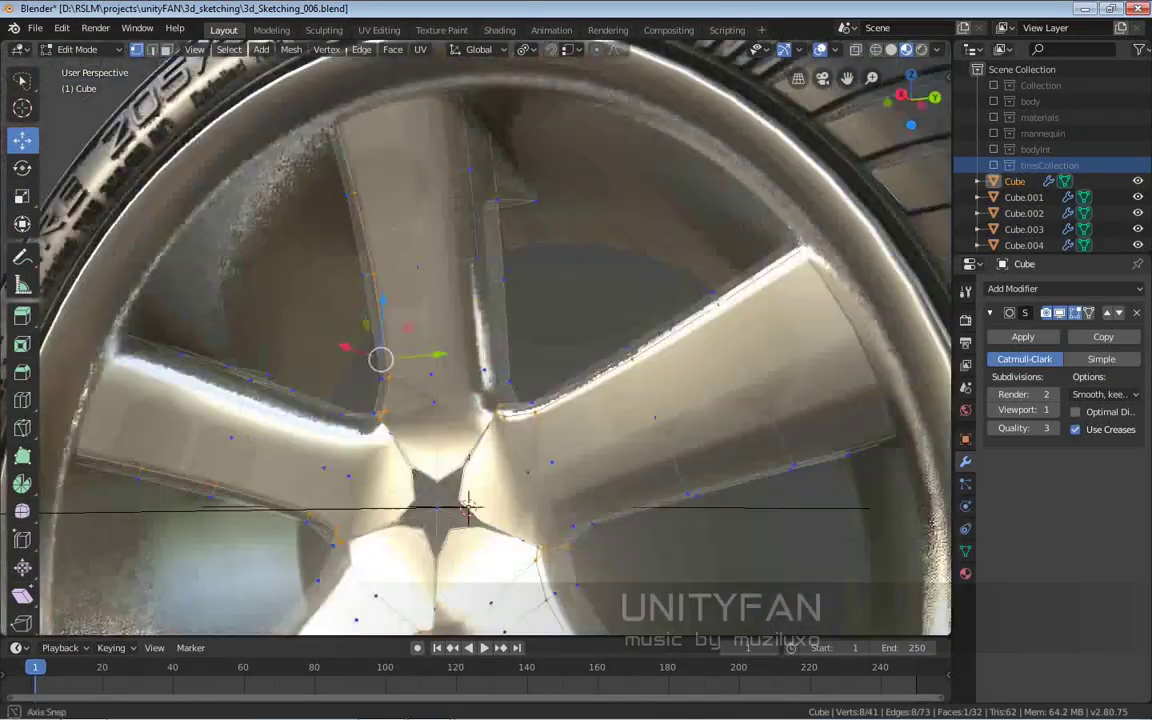
Step: Knife a ring of new edges around the hub star
middle_click_drag(470, 430, 468, 435)
scroll(500, 345, "up", 3)
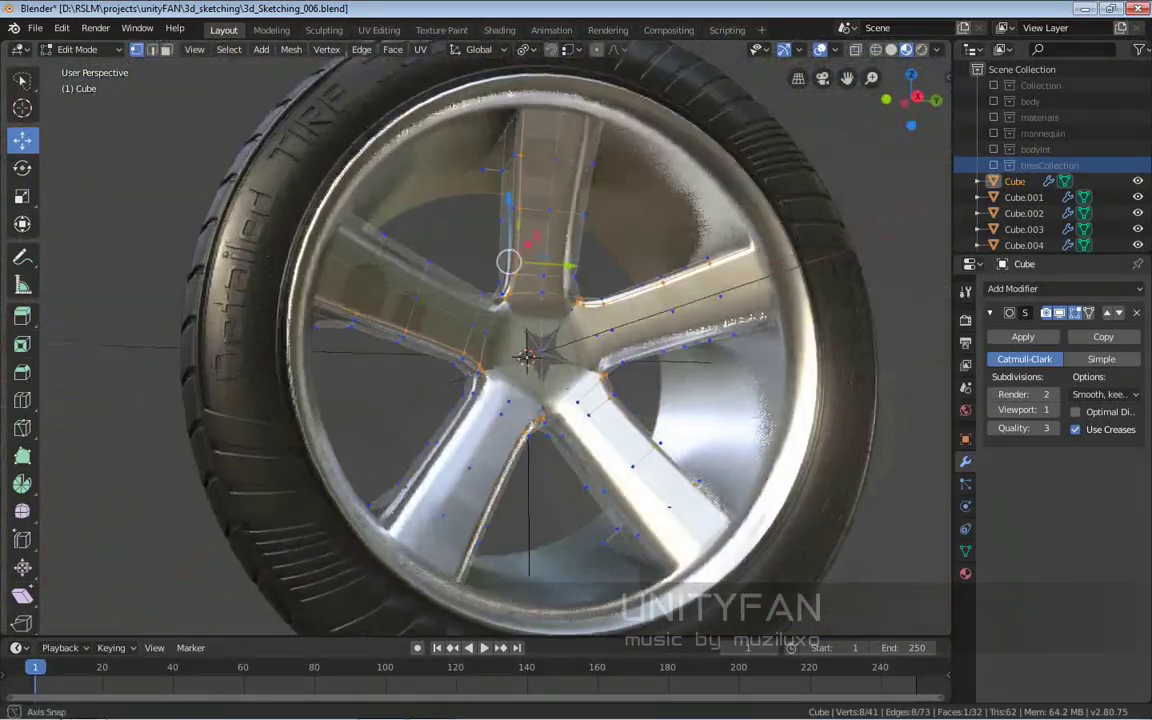
scroll(500, 345, "up", 3)
scroll(500, 345, "up", 2)
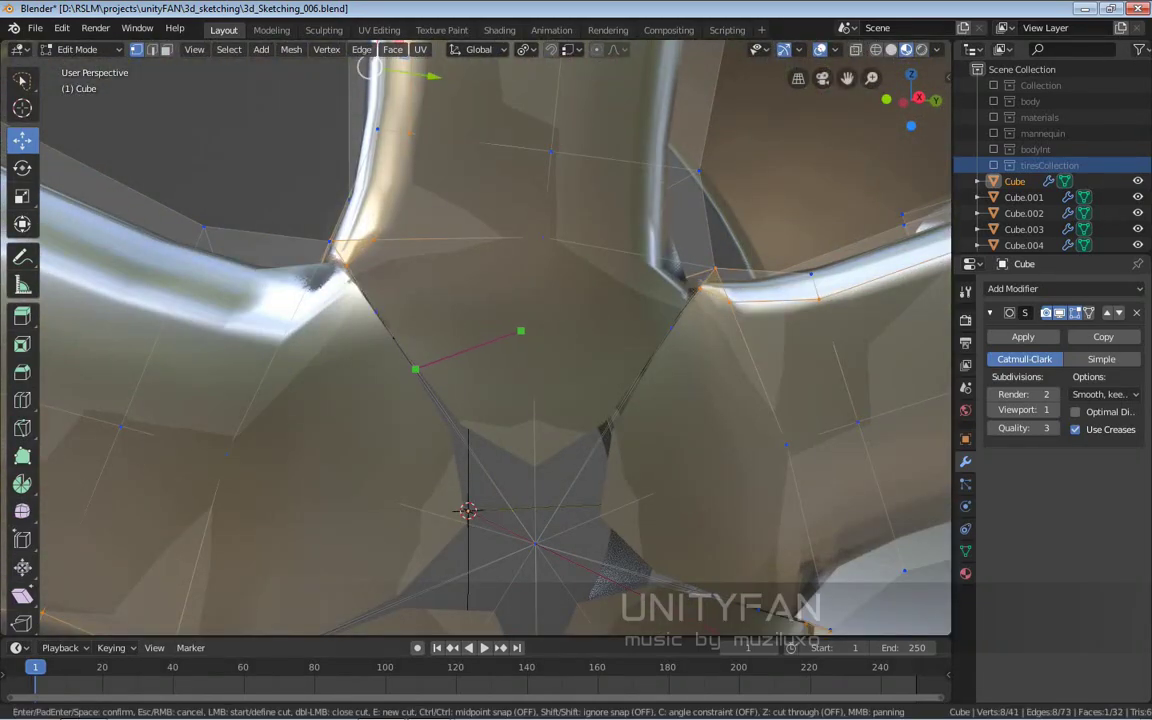
key("Escape")
middle_click_drag(391, 208, 350, 108)
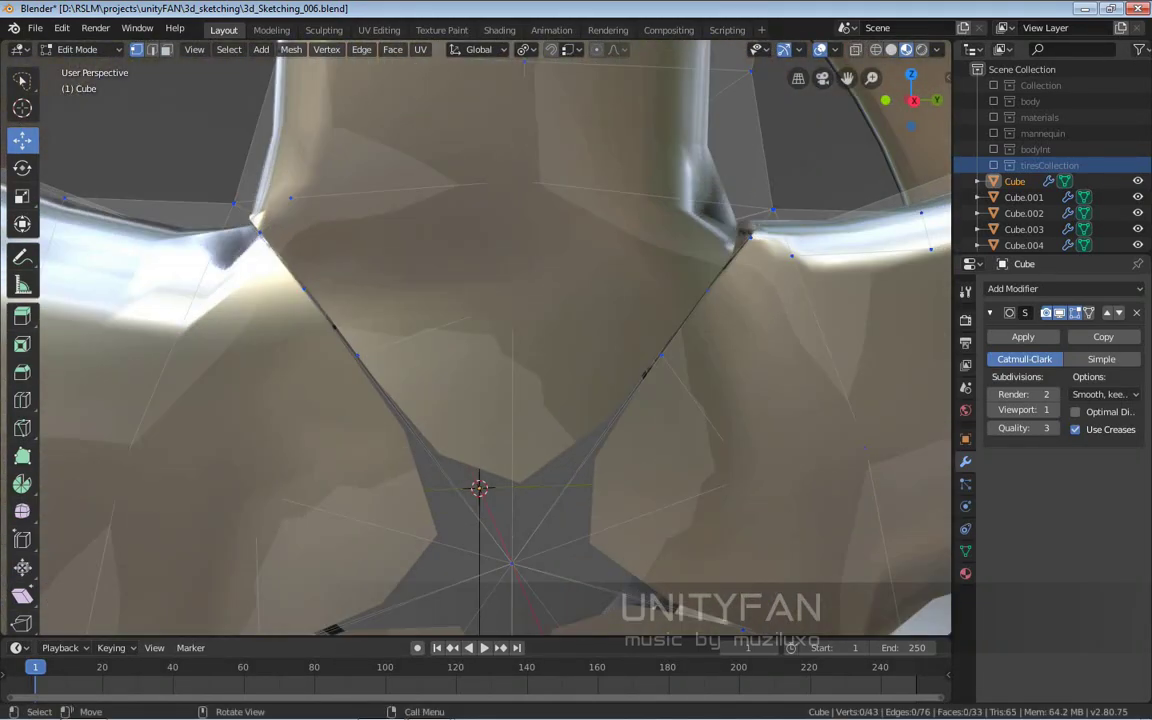
key("Return")
Step: Turn on the see-through view and move the hub selection 0.0109 m along Z
middle_click_drag(479, 486, 490, 480)
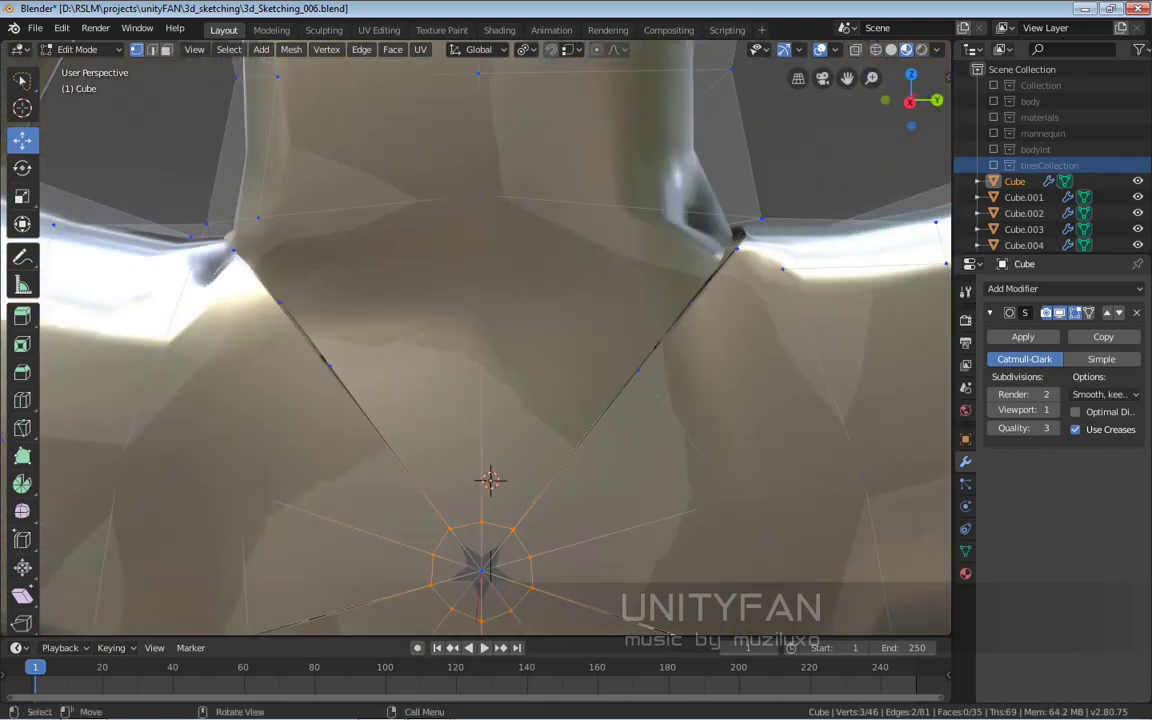
scroll(490, 480, "down", 4)
scroll(490, 480, "up", 5)
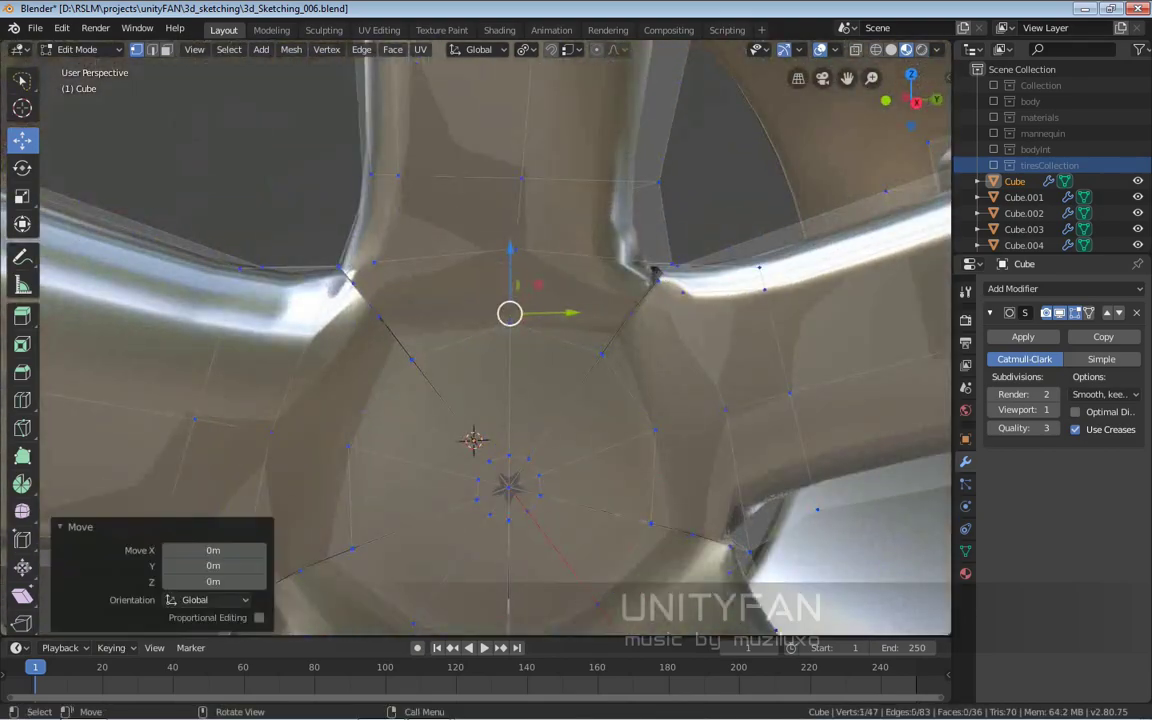
key("alt+z")
mouse_move(490, 480)
middle_mouse_down()
mouse_move(480, 400)
mouse_move(503, 337)
mouse_move(490, 360)
middle_mouse_up()
key("g")
key("z")
left_click(500, 360)
key("z")
key("alt+z")
key("g")
key("z")
left_click(503, 337)
Step: Adjust two hub vertices and finish the knife cut into a hexagon around the hub
key("g")
key("Return")
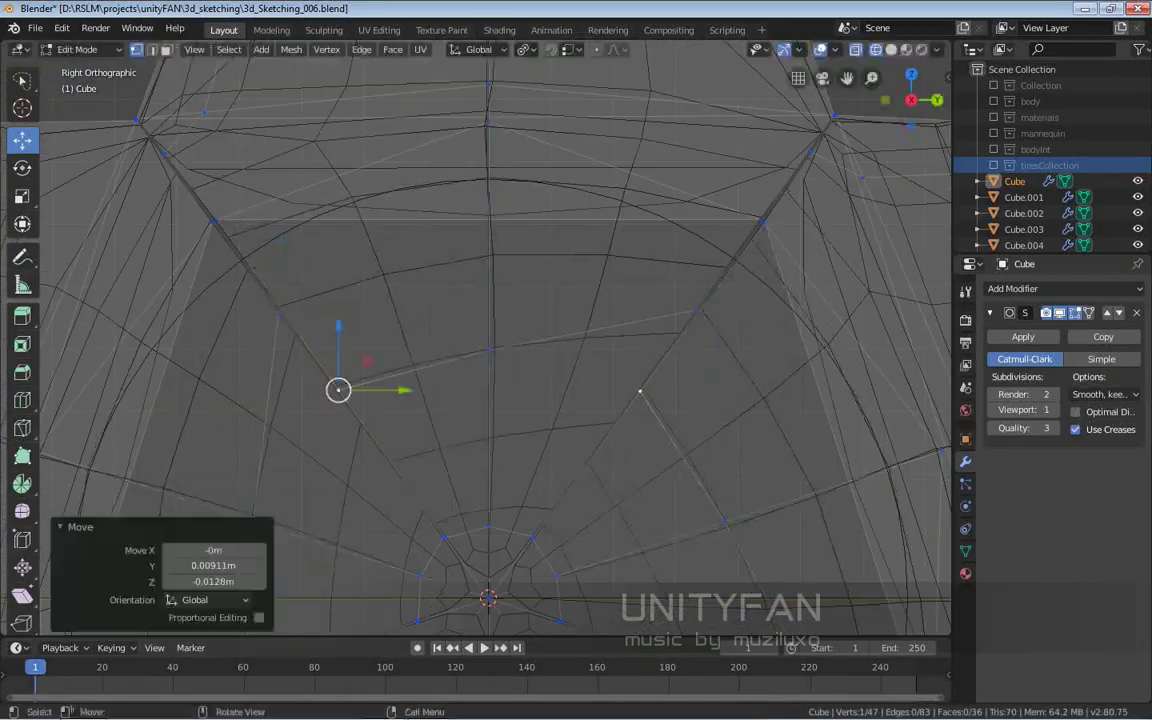
key("g")
key("Return")
key("g")
key("Return")
scroll(416, 360, "up", 2)
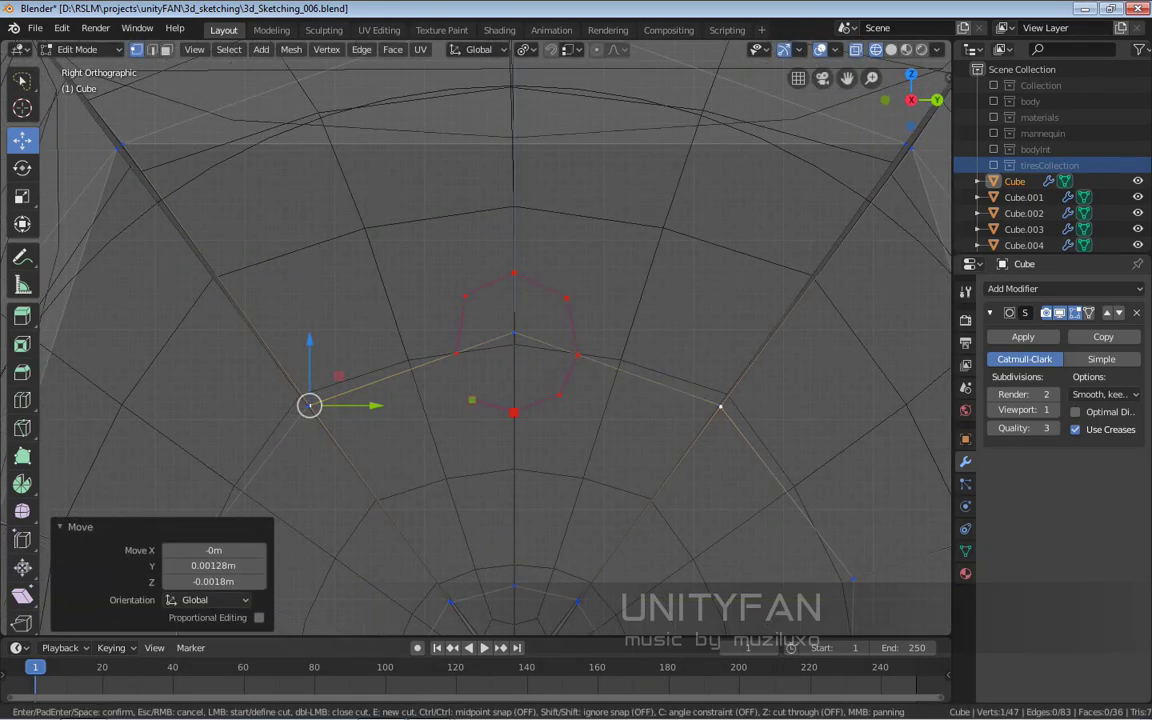
key("Return")
scroll(720, 407, "down", 2)
middle_click_drag(720, 407, 636, 473)
scroll(636, 473, "up", 3)
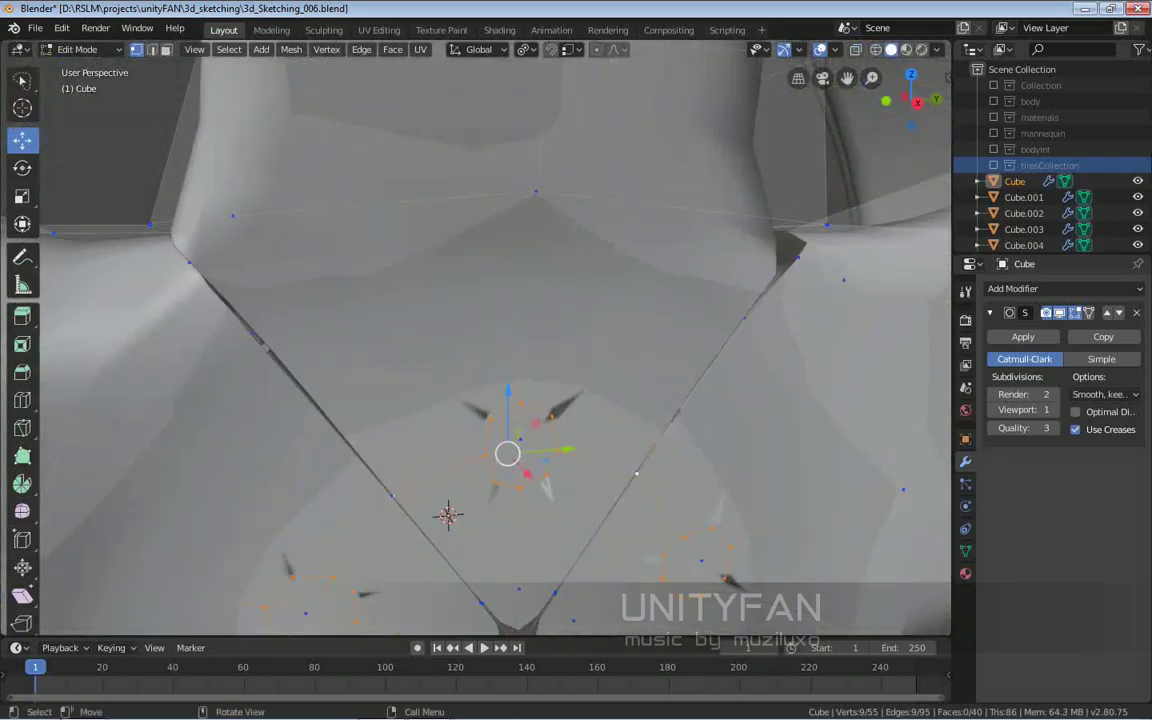
Step: Round the ring of hole vertices with To Sphere and nudge them slightly upward
key("g")
key("Return")
middle_click_drag(448, 515, 496, 530)
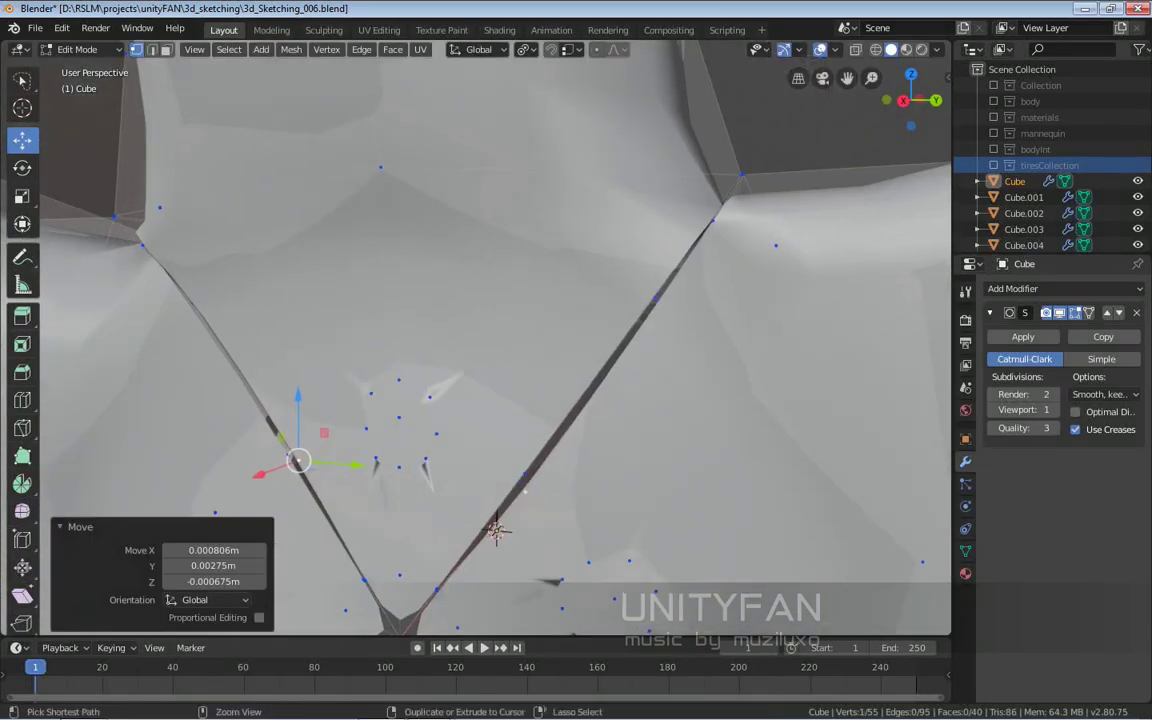
key("4")
key("shift+alt+s")
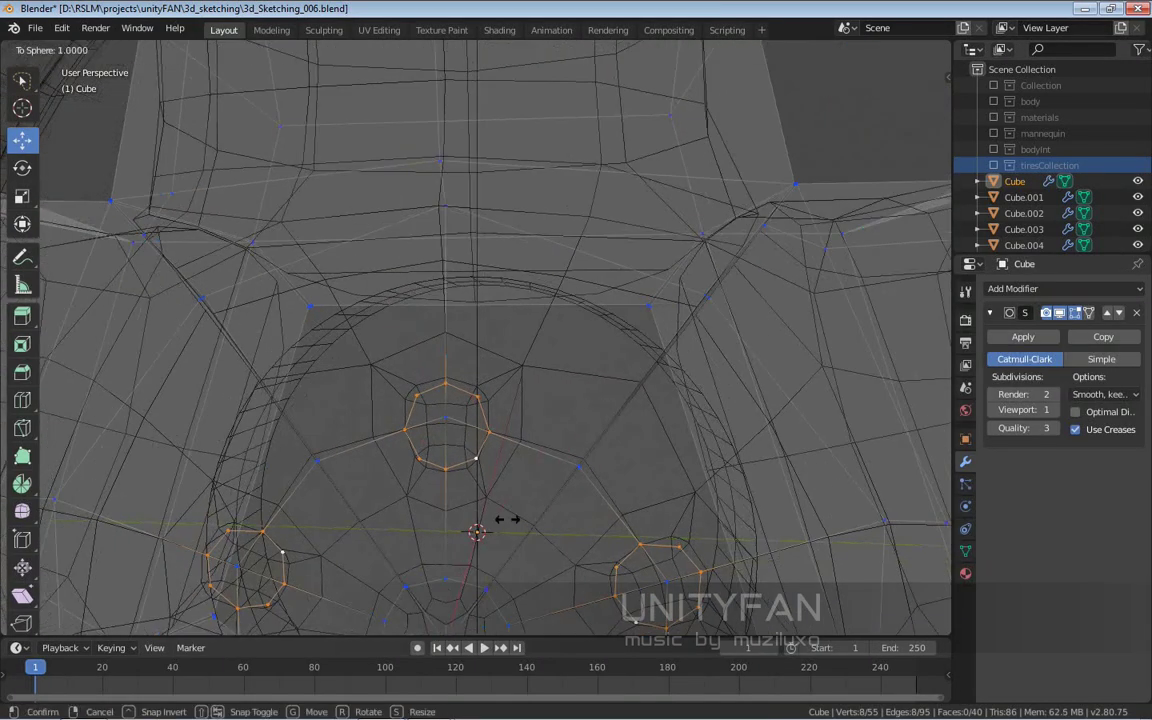
left_click(512, 483)
key("KP_3")
left_click_drag(461, 400, 461, 398)
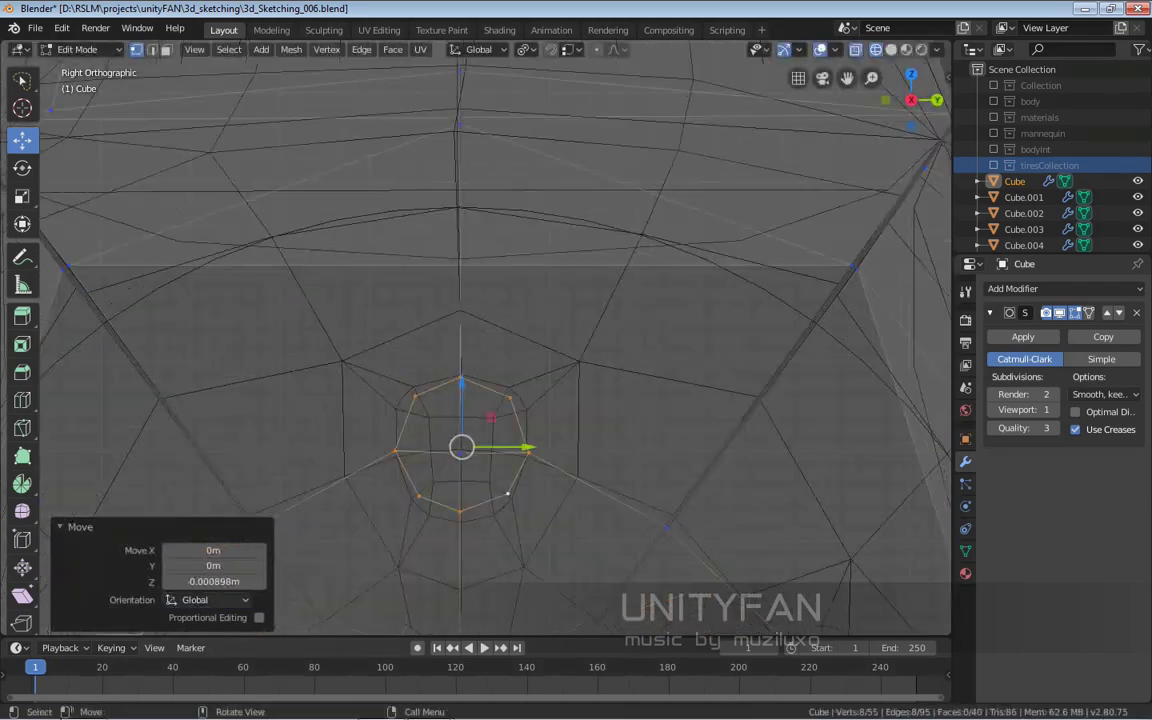
key("Return")
key("Return")
Step: Knife new edges on the hub and view it straight on in see-through wireframe
scroll(475, 337, "up", 1)
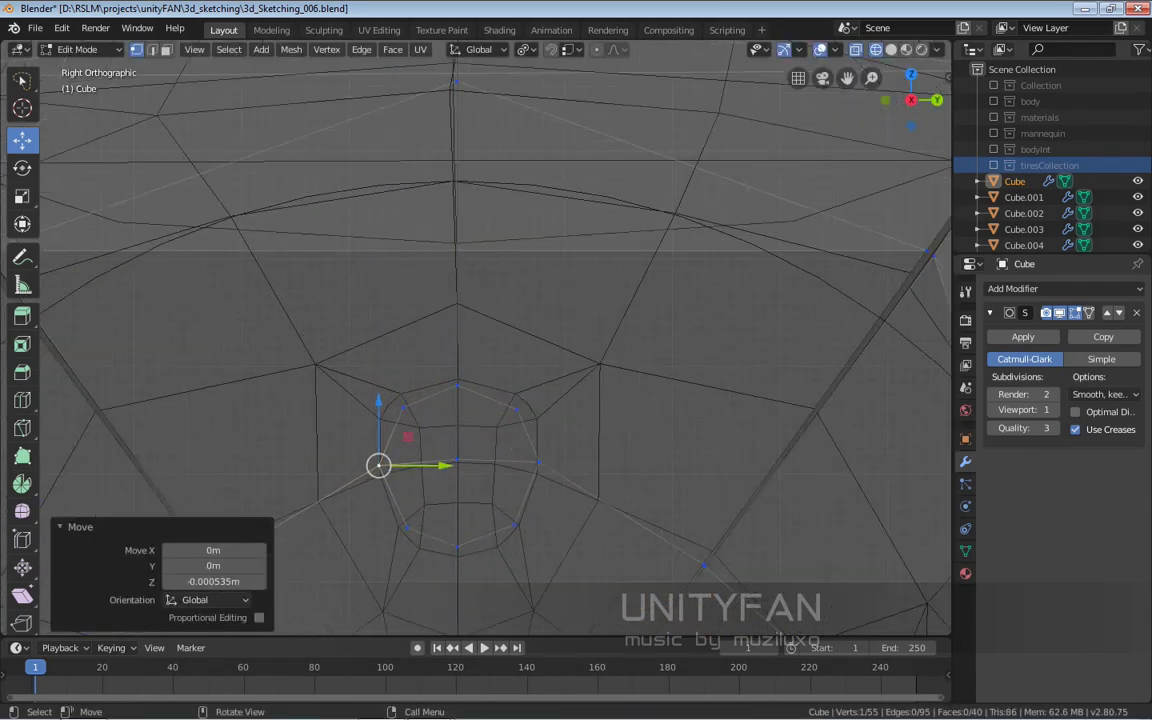
mouse_move(520, 450)
middle_mouse_down()
mouse_move(569, 428)
mouse_move(616, 447)
middle_mouse_up()
key("k")
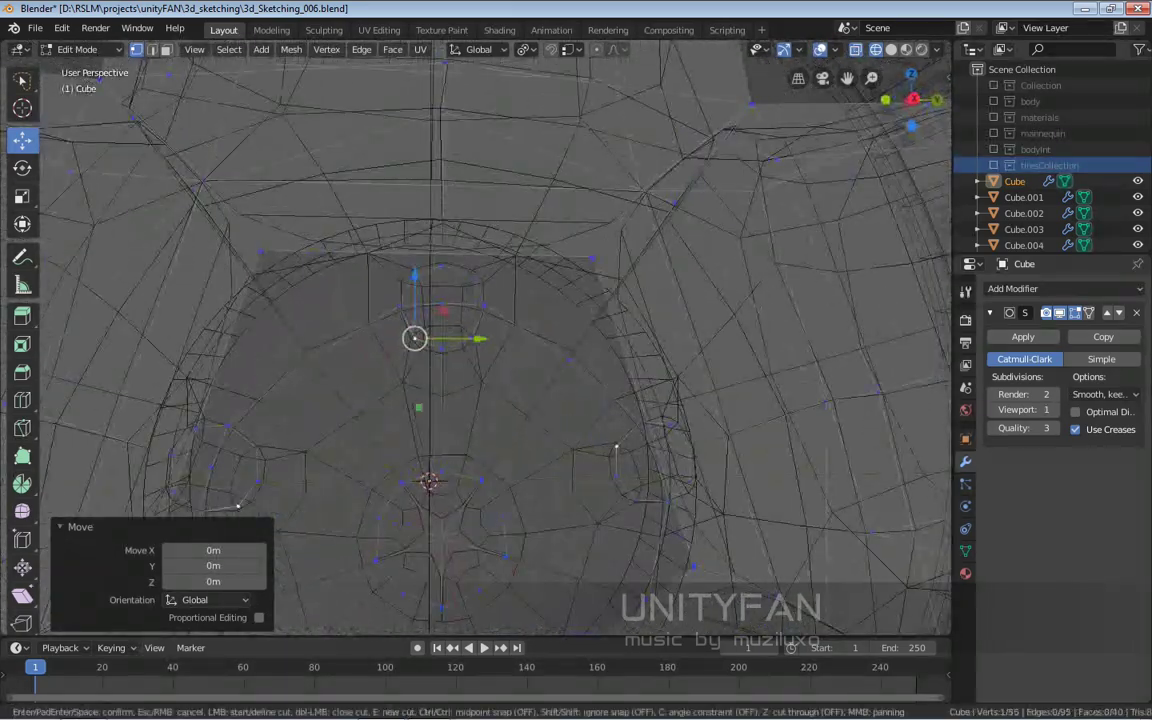
left_click(407, 415)
key("z")
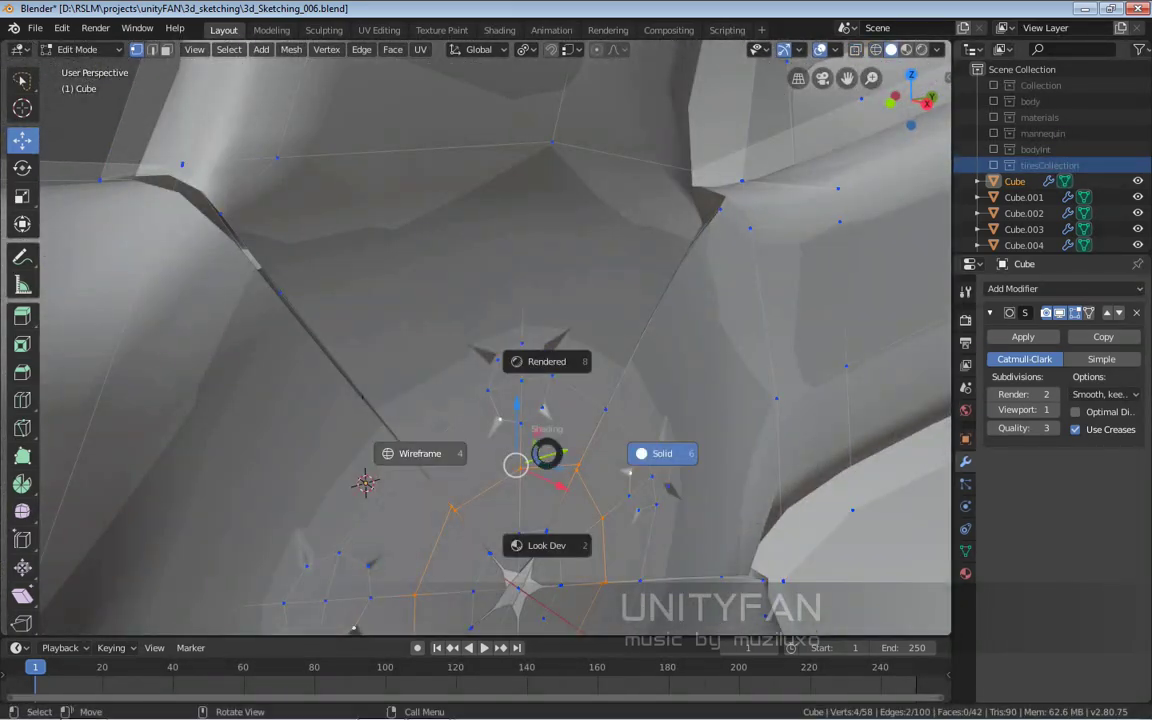
left_click(411, 455)
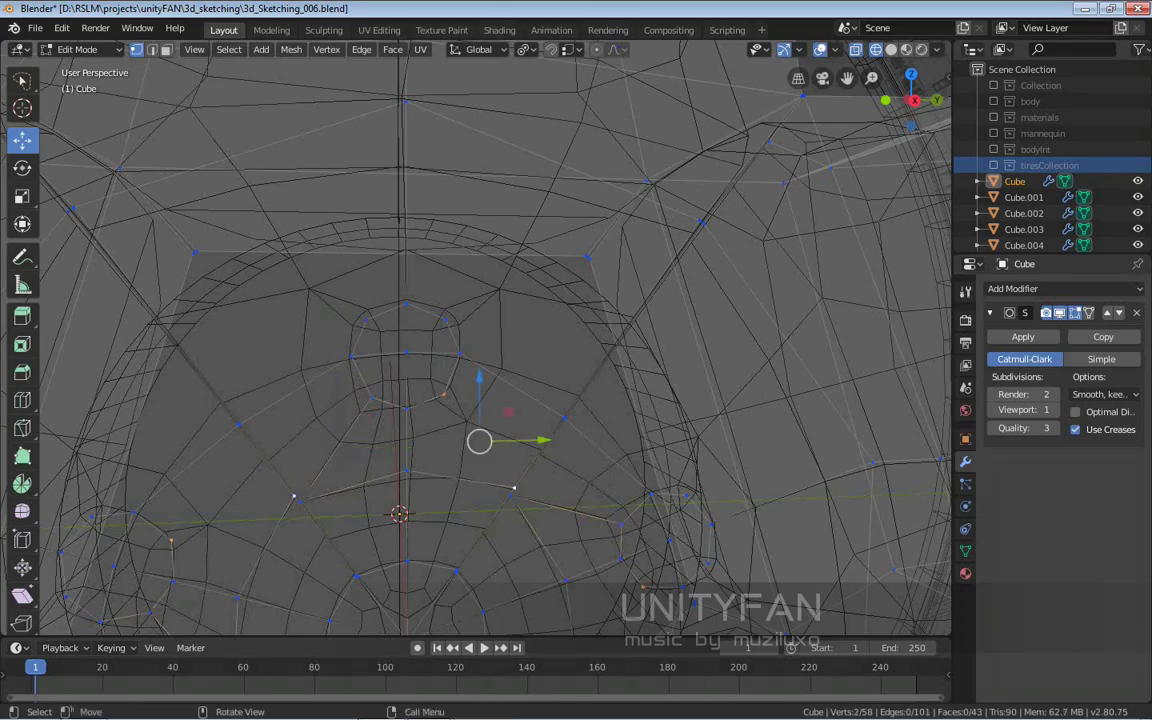
middle_click_drag(480, 440, 560, 400)
scroll(480, 400, "down", 3)
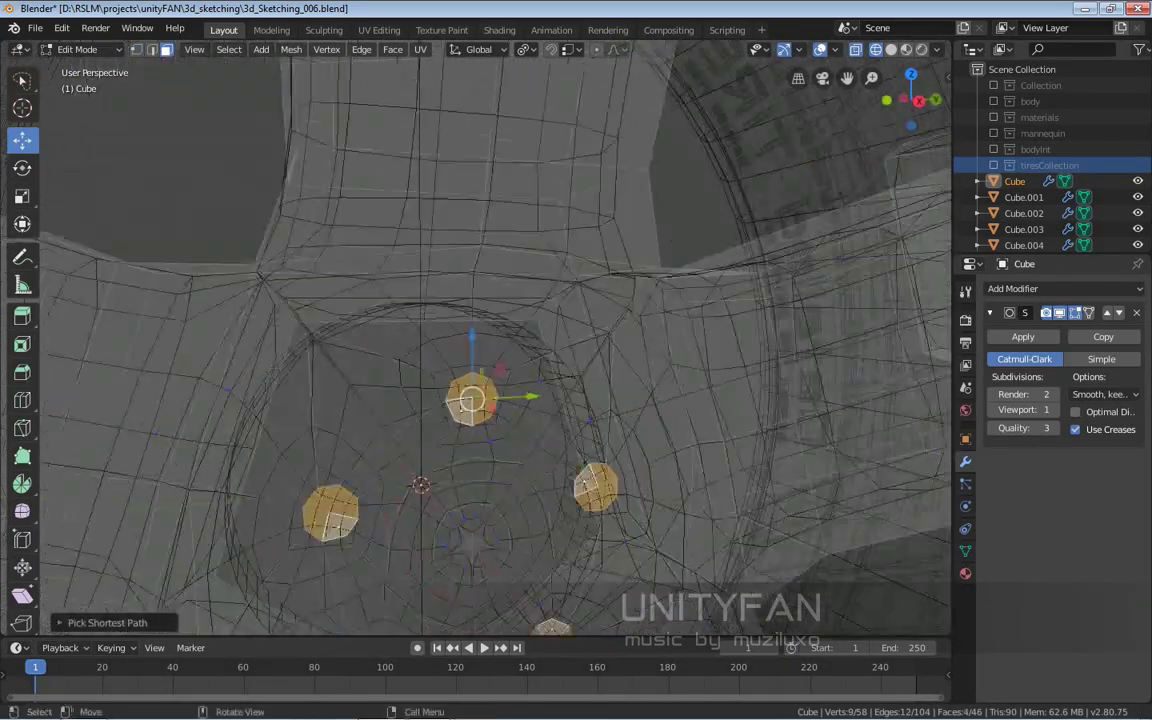
key("KP_1")
scroll(465, 383, "down", 2)
Step: Scale the five selected bolt faces into rounded lug studs
key("s")
key("Return")
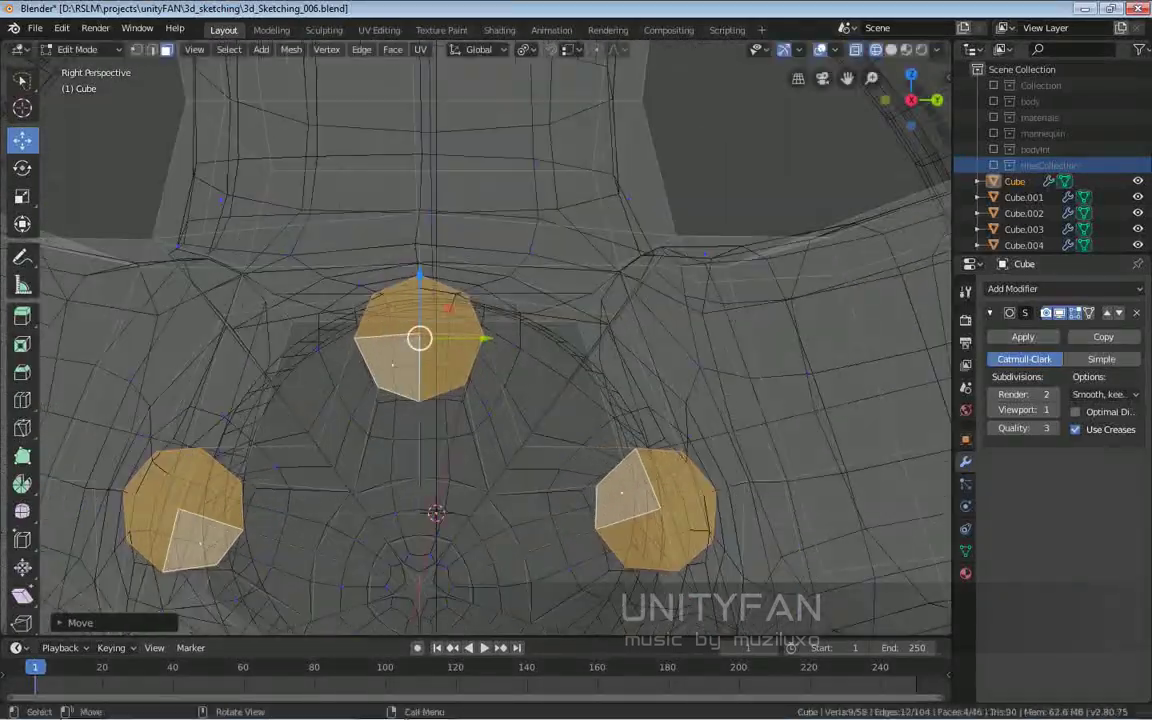
middle_click_drag(480, 400, 520, 390)
left_click(650, 367)
scroll(650, 380, "up", 3)
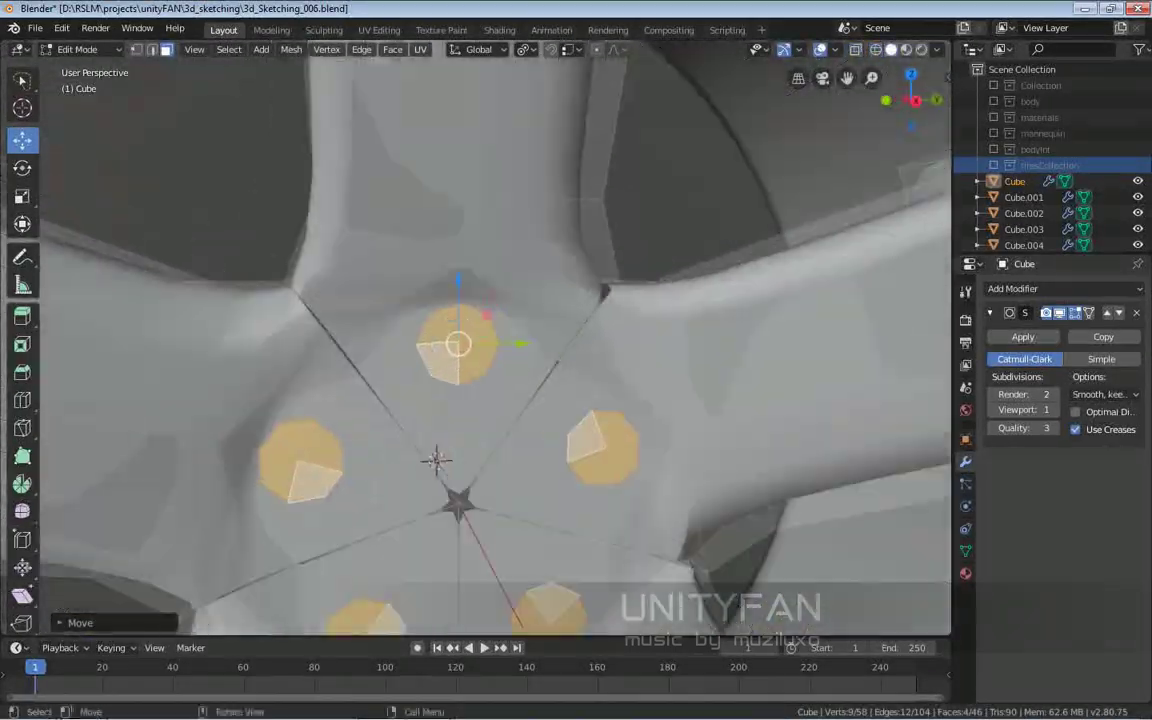
key("s")
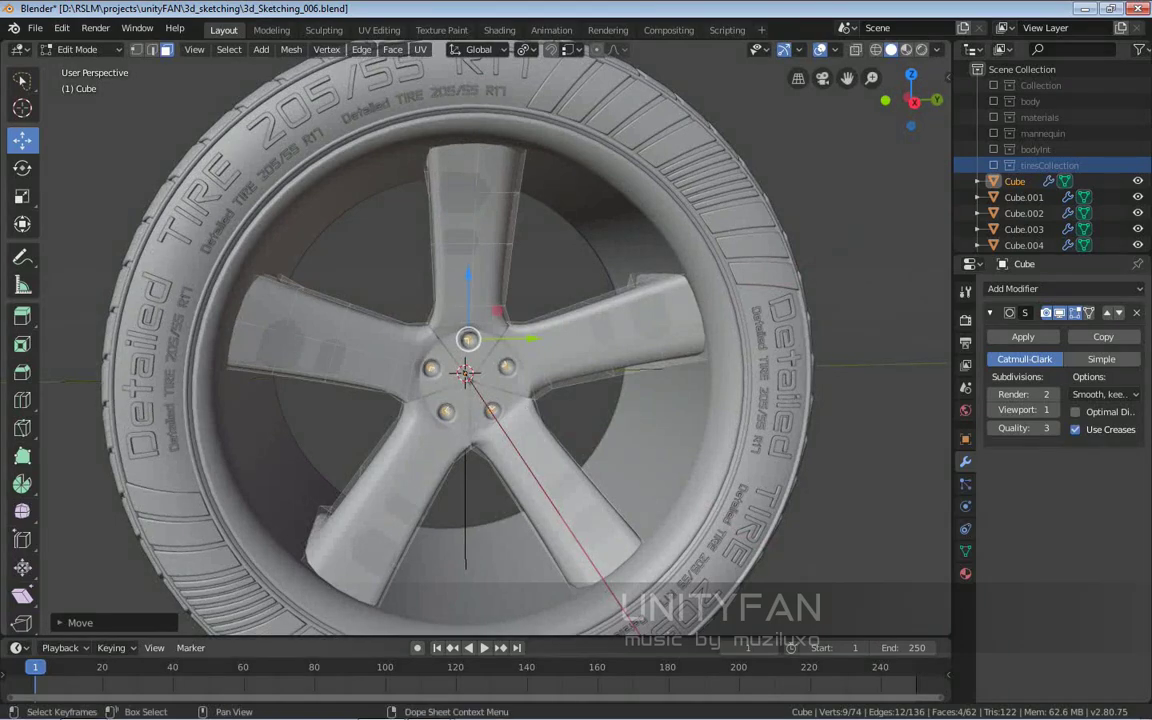
scroll(470, 340, "up", 2)
scroll(470, 340, "up", 3)
scroll(470, 340, "up", 2)
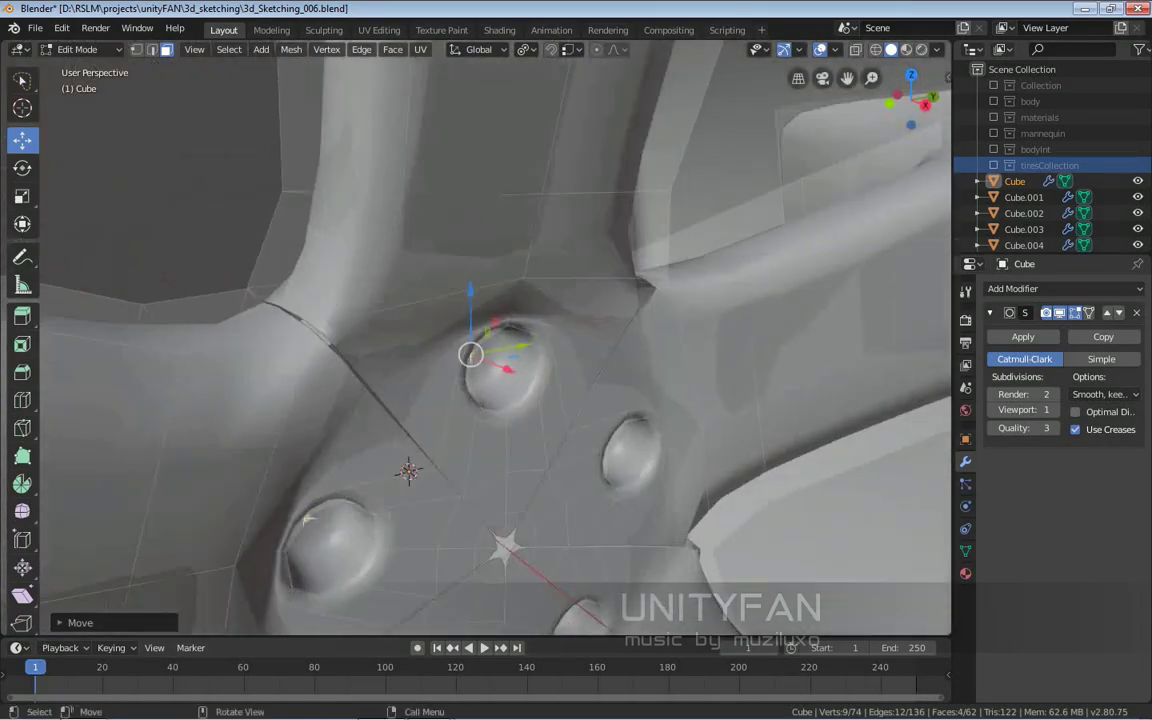
scroll(470, 354, "up", 2)
scroll(466, 370, "down", 5)
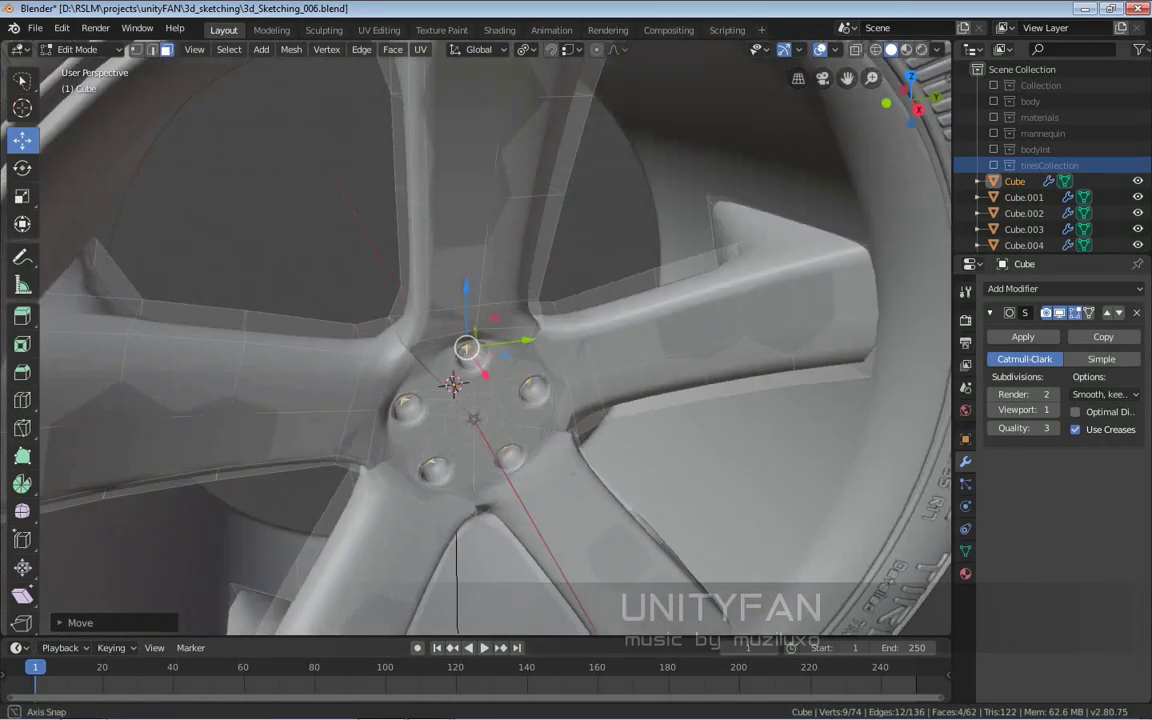
Step: Inspect the lug studs around the rim hub and return to Object Mode
mouse_move(466, 370)
middle_mouse_down()
mouse_move(490, 380)
mouse_move(476, 417)
mouse_move(455, 350)
mouse_move(466, 355)
mouse_move(458, 368)
mouse_move(463, 360)
middle_mouse_up()
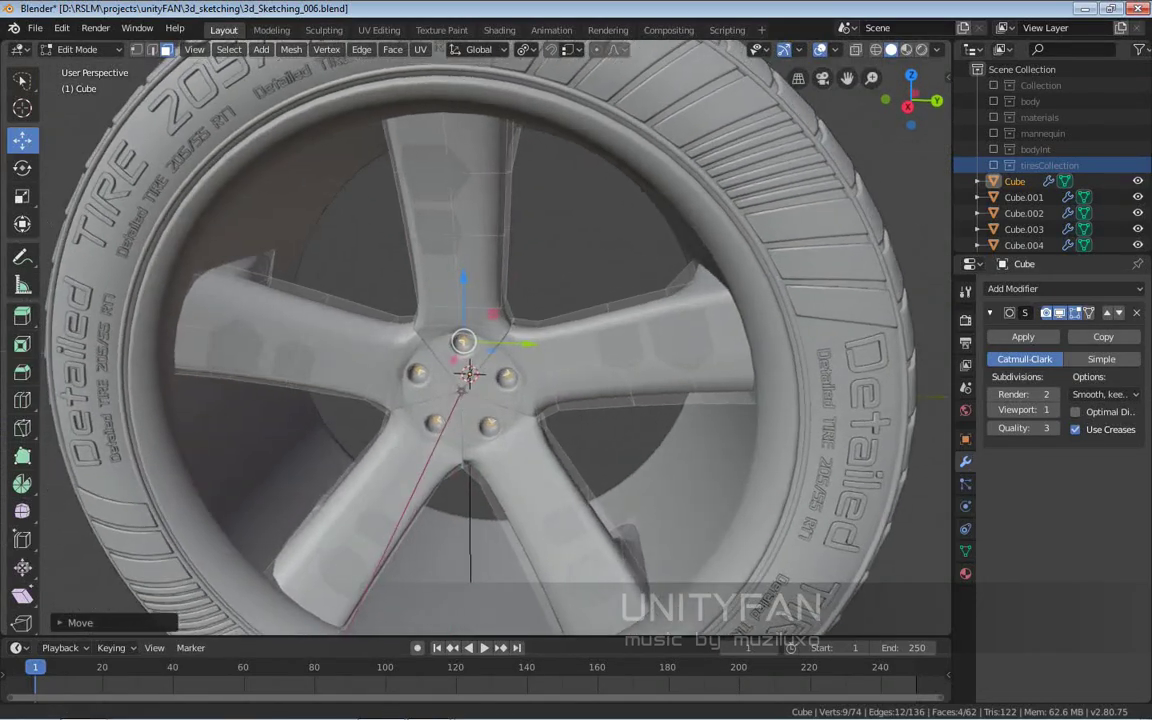
scroll(520, 400, "up", 5)
mouse_move(520, 400)
middle_mouse_down()
mouse_move(576, 432)
mouse_move(519, 535)
mouse_move(480, 470)
mouse_move(481, 484)
middle_mouse_up()
scroll(519, 535, "up", 2)
scroll(480, 470, "down", 4)
key("Tab")
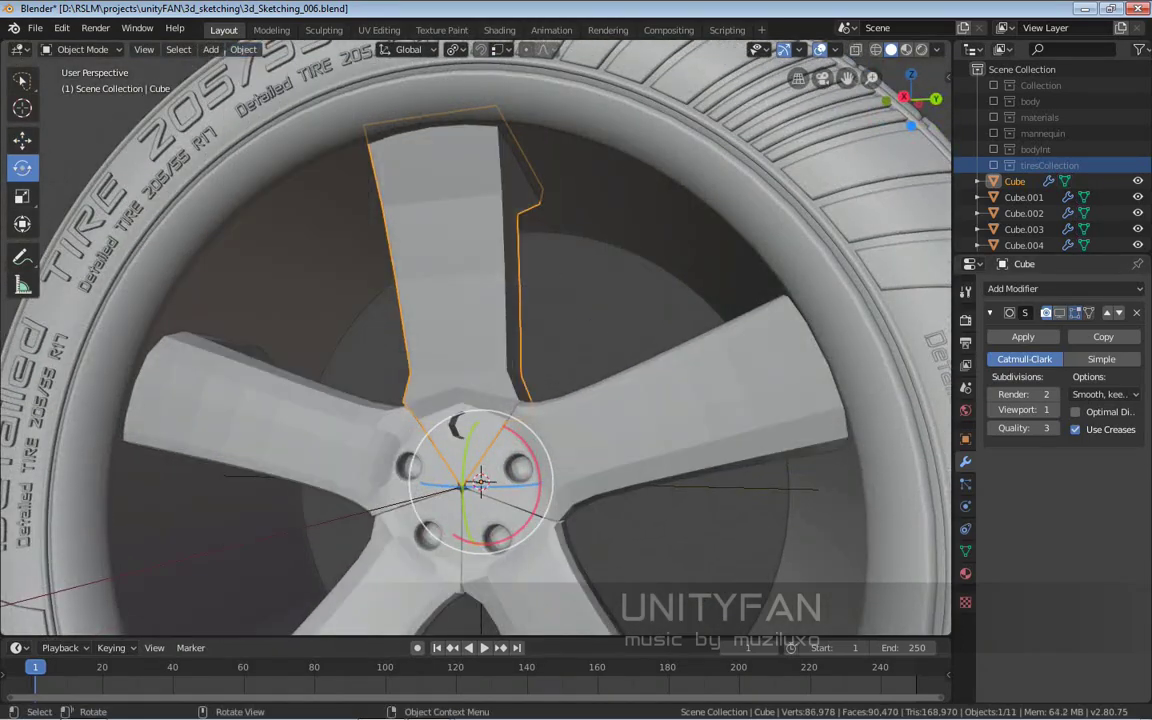
Step: Check the theme colours in Preferences and move a hub vertex in Edit Mode
scroll(481, 484, "up", 3)
key("Tab")
left_click(97, 240)
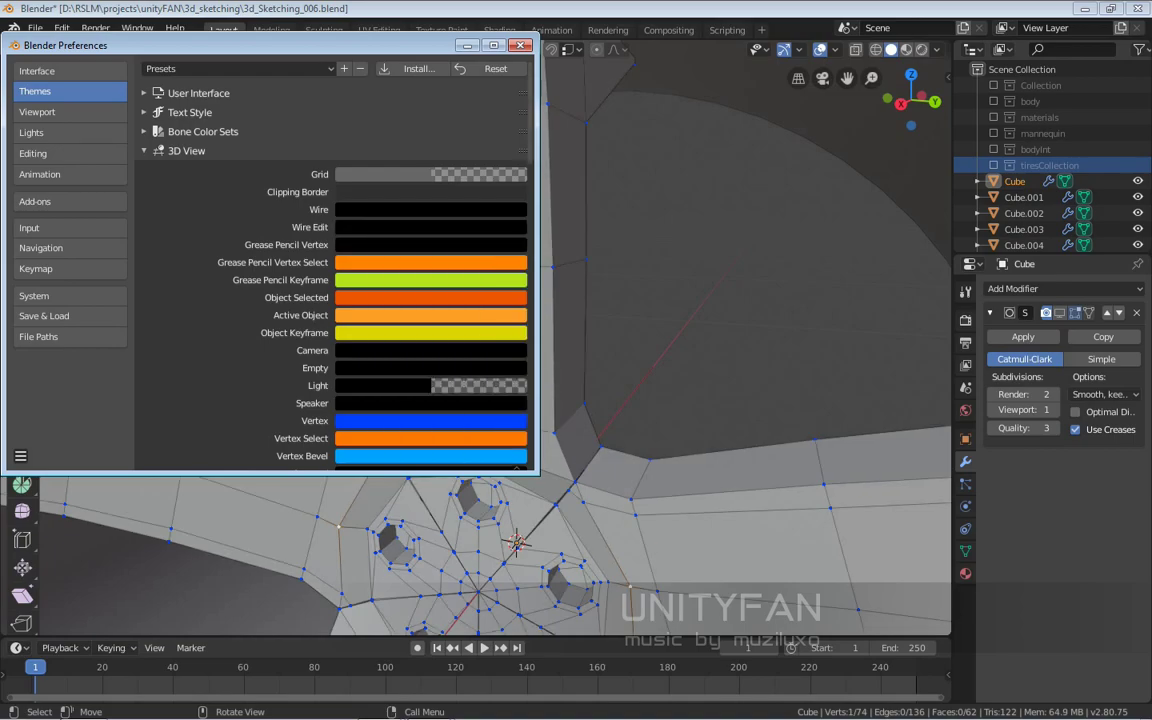
scroll(465, 380, "up", 3)
scroll(540, 310, "up", 3)
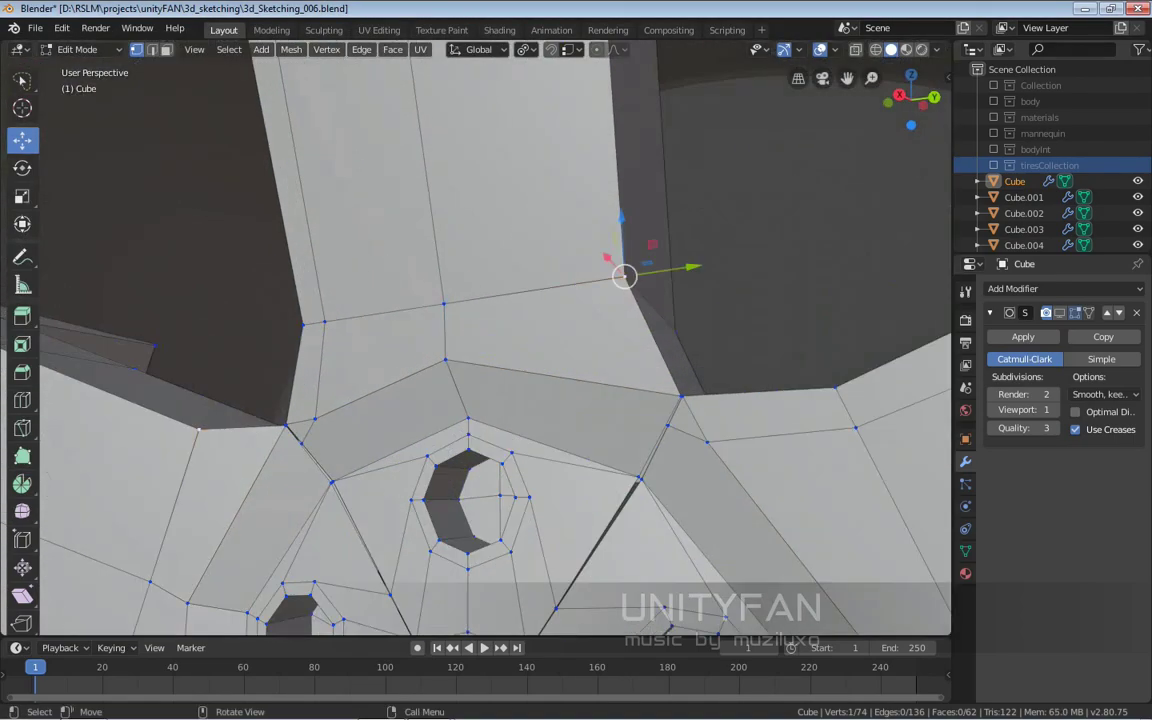
key("g")
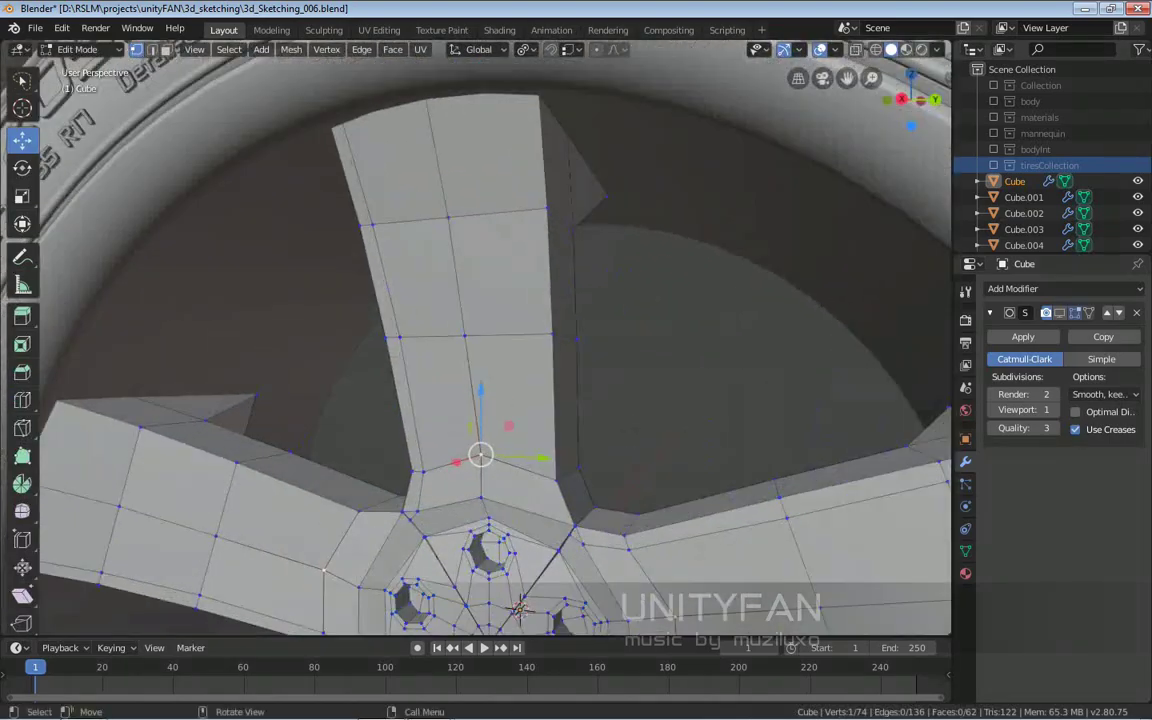
Step: Loop-cut across the spoke, slide the new loop into place, and tilt it slightly
middle_click_drag(519, 447, 524, 609)
left_click(484, 410)
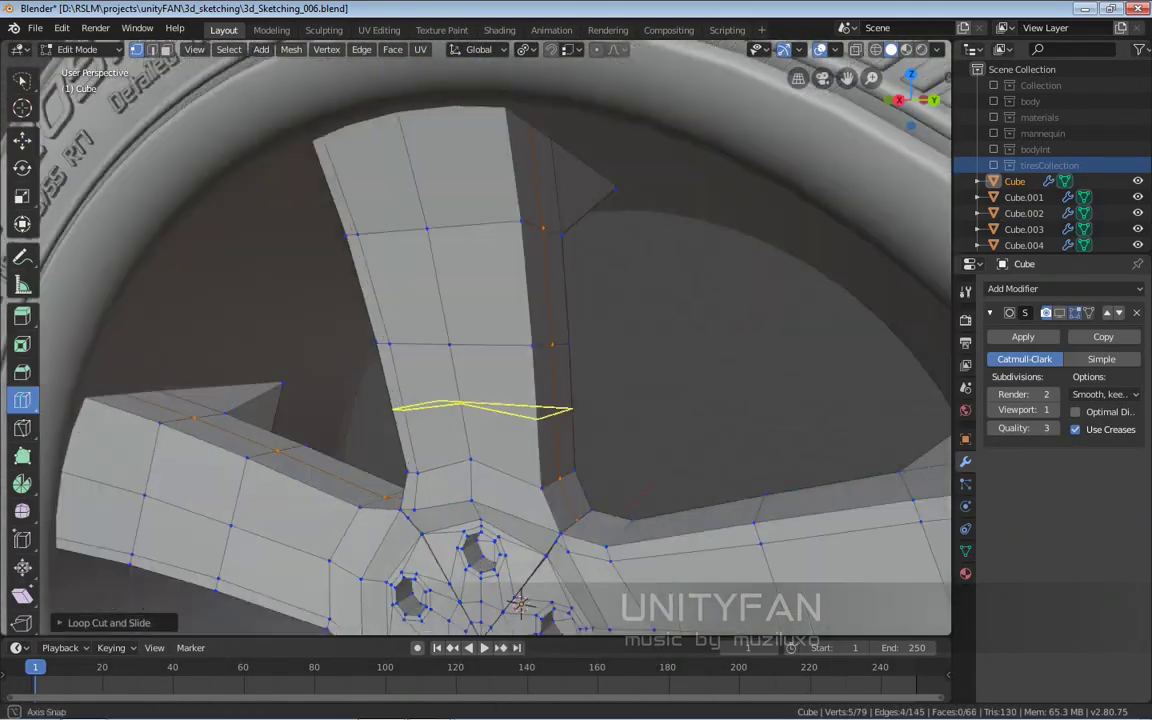
middle_click_drag(484, 410, 520, 420)
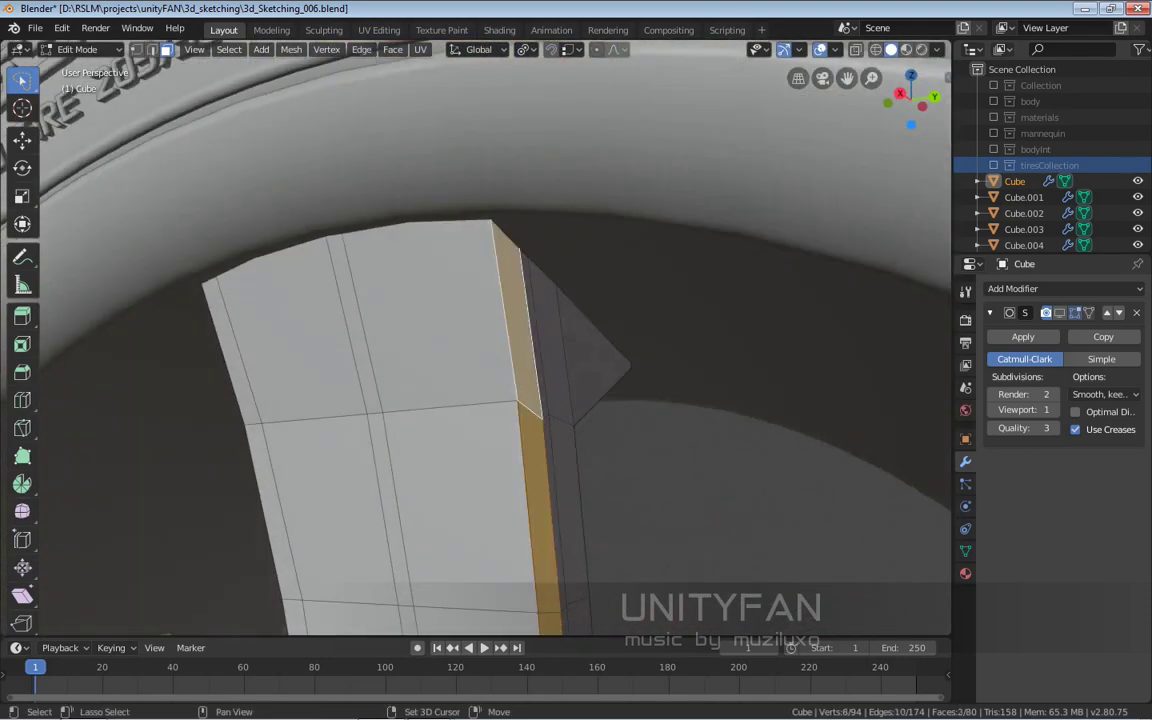
middle_click_drag(470, 350, 530, 420)
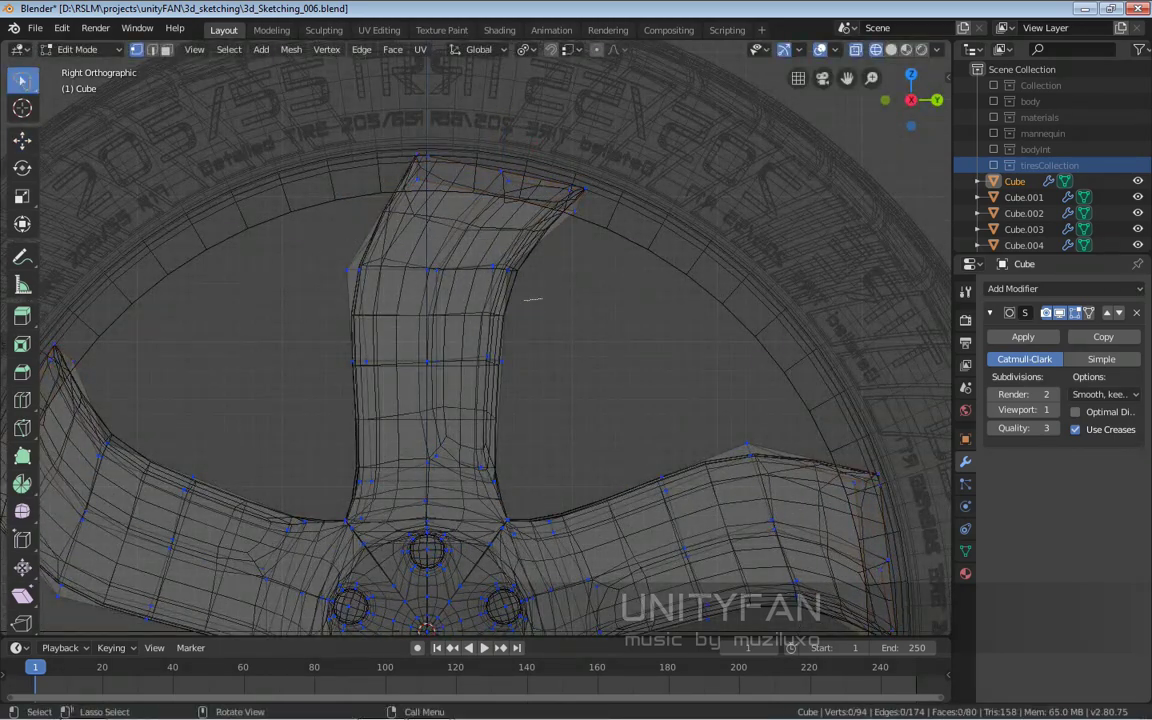
key("r")
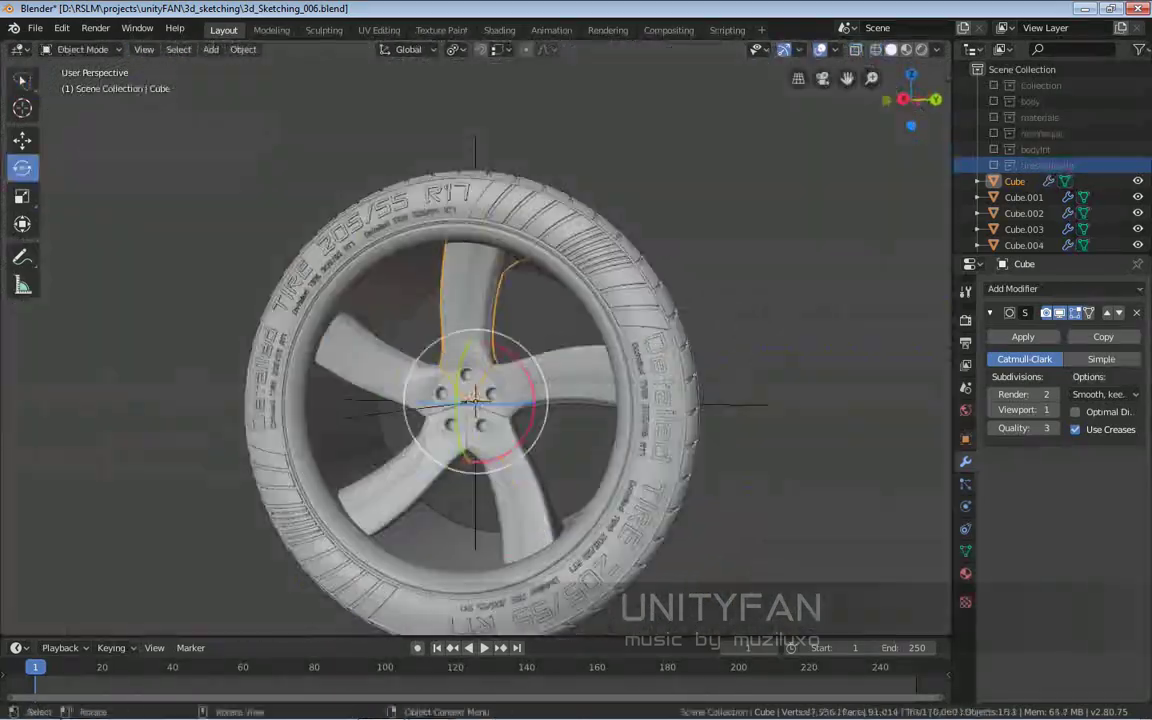
Step: Knife-cut new edges along the spoke sides near the hub
middle_click_drag(478, 395, 440, 400)
key("w")
scroll(476, 336, "up", 5)
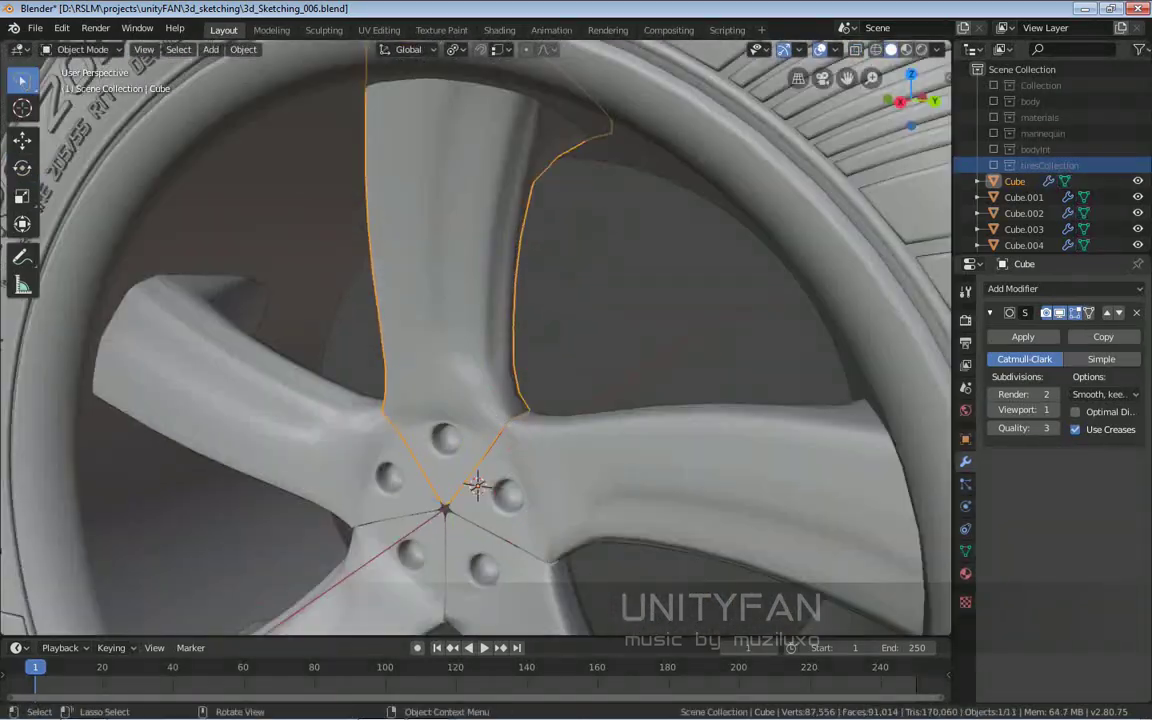
scroll(476, 336, "up", 3)
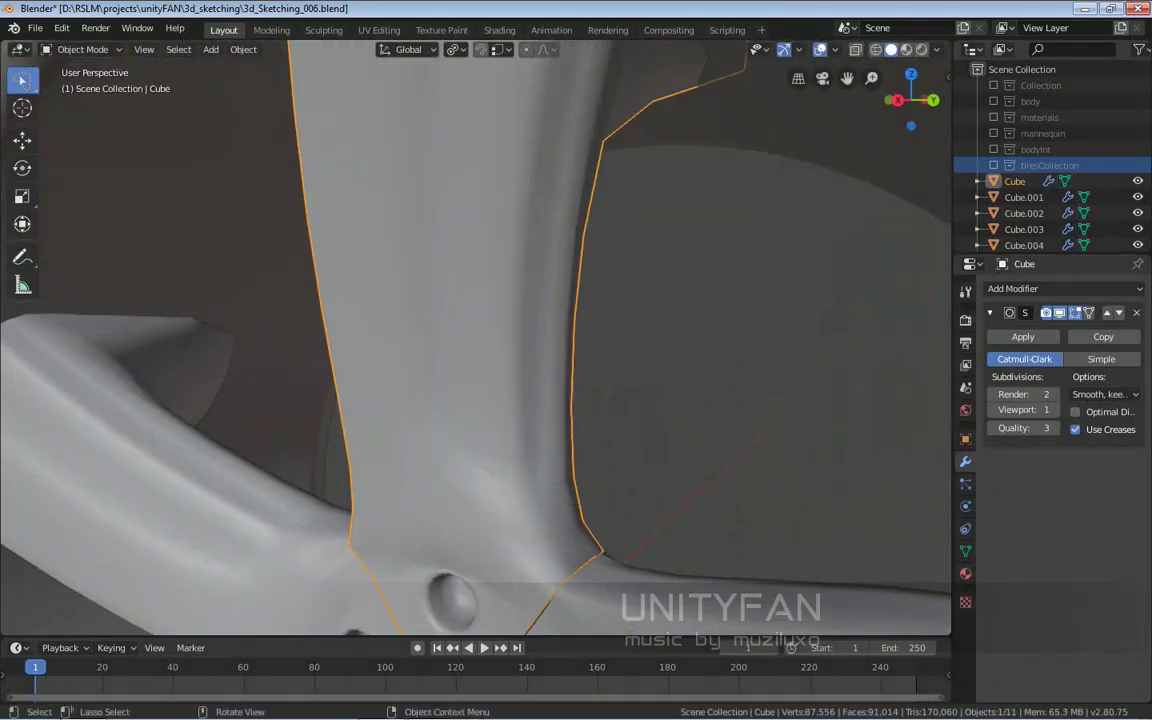
key("Tab")
key("k")
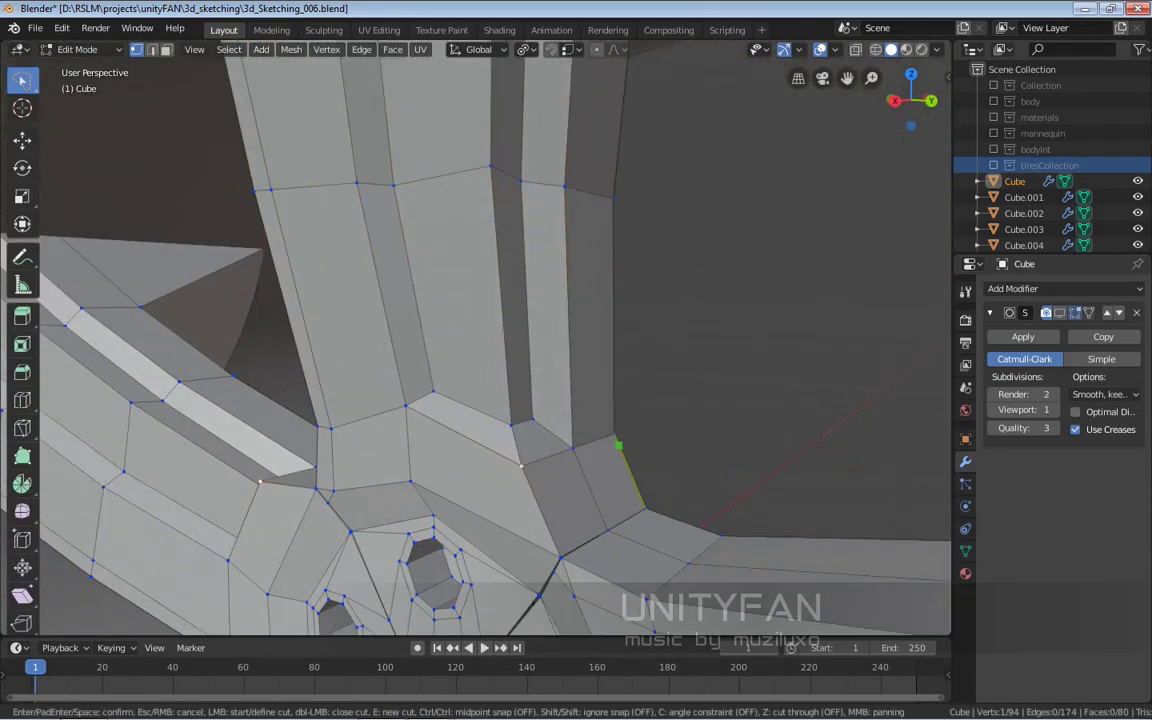
mouse_move(406, 422)
middle_mouse_down()
mouse_move(524, 552)
mouse_move(517, 342)
mouse_move(549, 510)
middle_mouse_up()
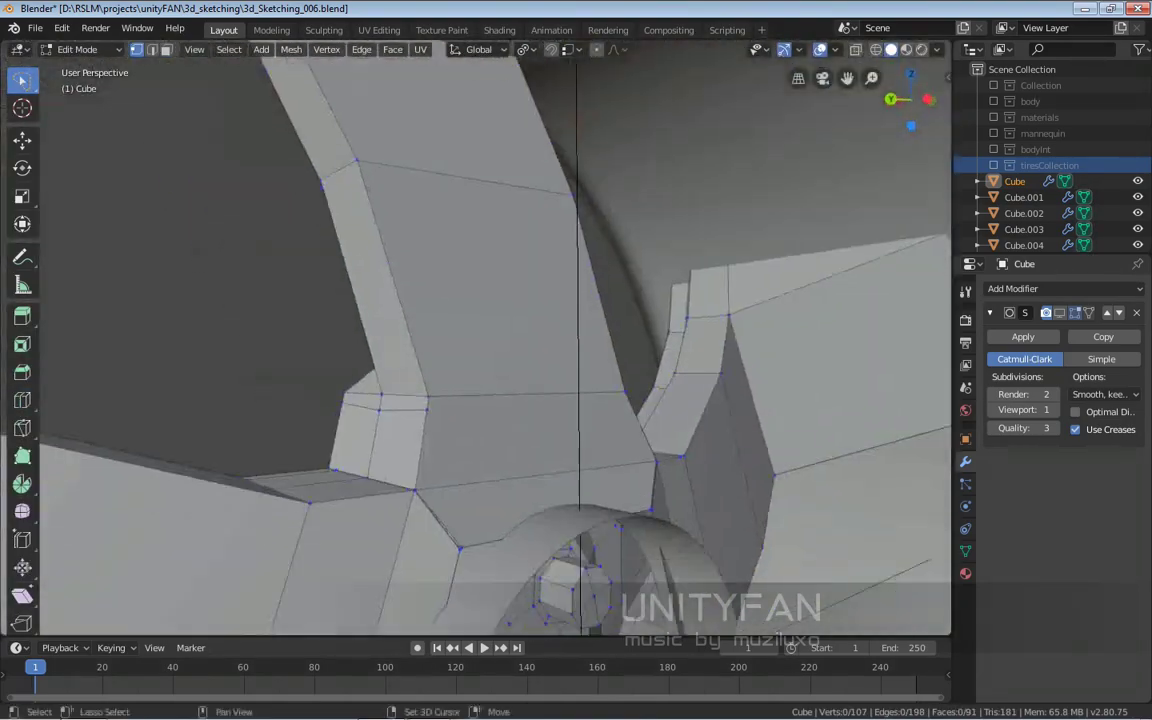
mouse_move(578, 510)
middle_mouse_down()
mouse_move(598, 568)
mouse_move(652, 630)
middle_mouse_up()
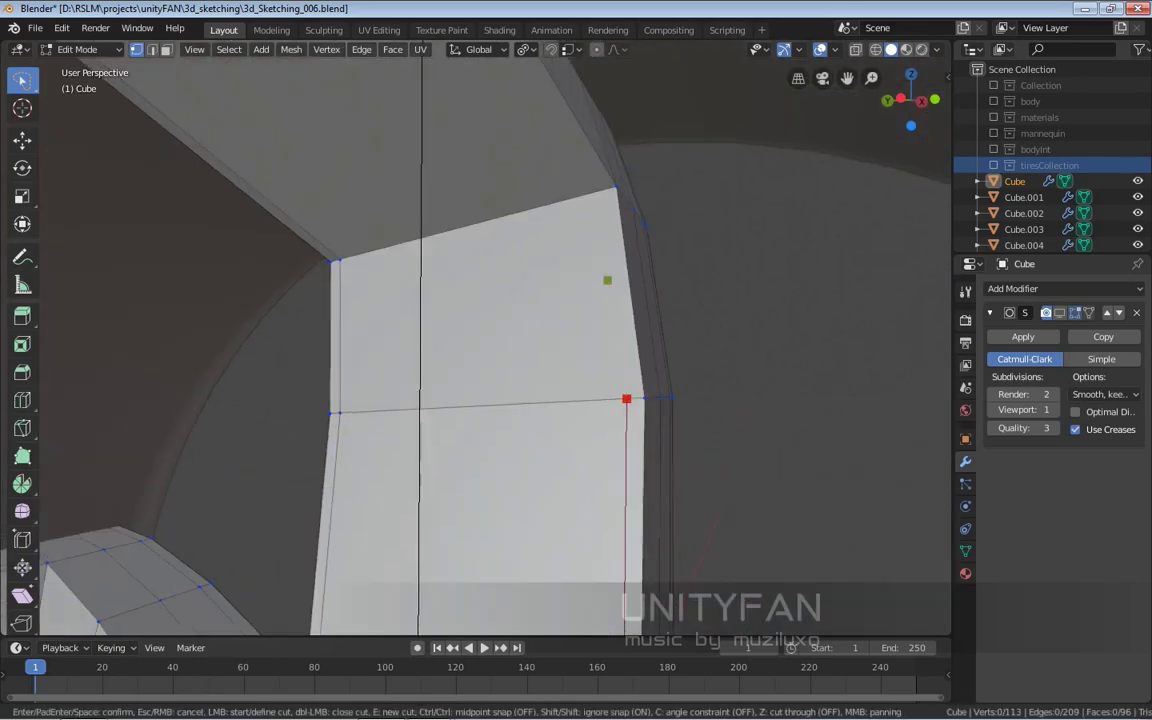
middle_click_drag(618, 547, 612, 353)
key("Return")
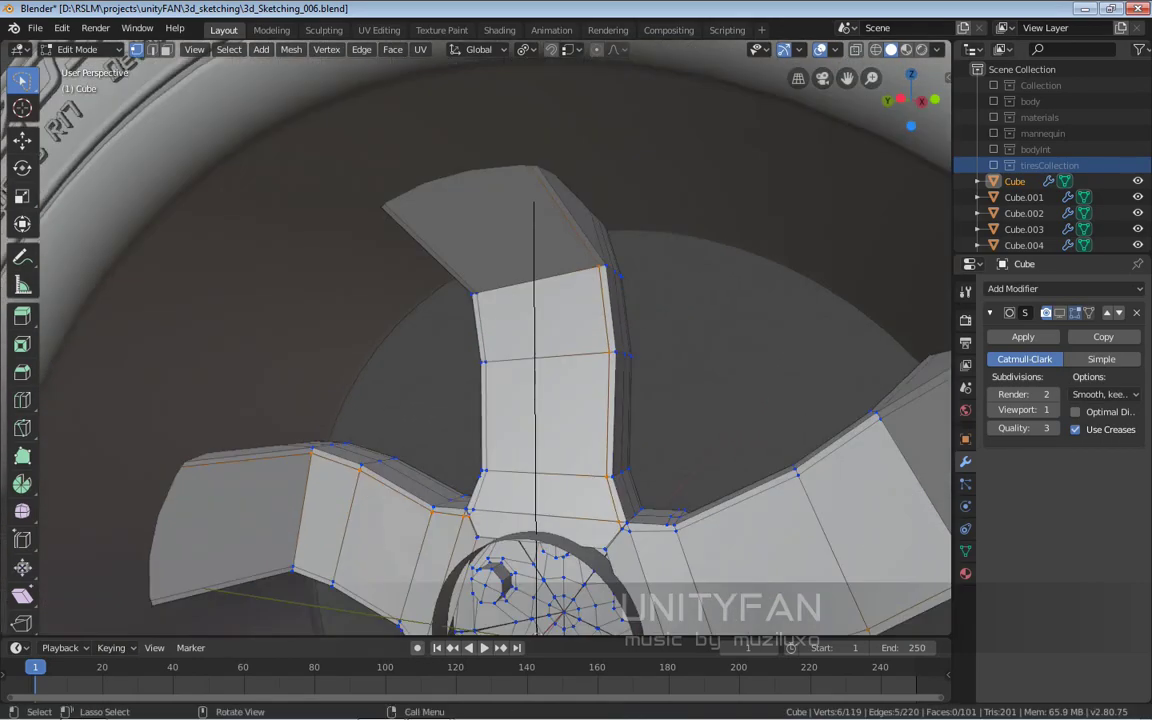
Step: Return to Object Mode, deselect the wheel, and view it in Material Preview
key("Tab")
mouse_move(400, 480)
middle_mouse_down()
mouse_move(418, 490)
mouse_move(487, 400)
mouse_move(498, 350)
middle_mouse_up()
left_click(243, 49)
key("z")
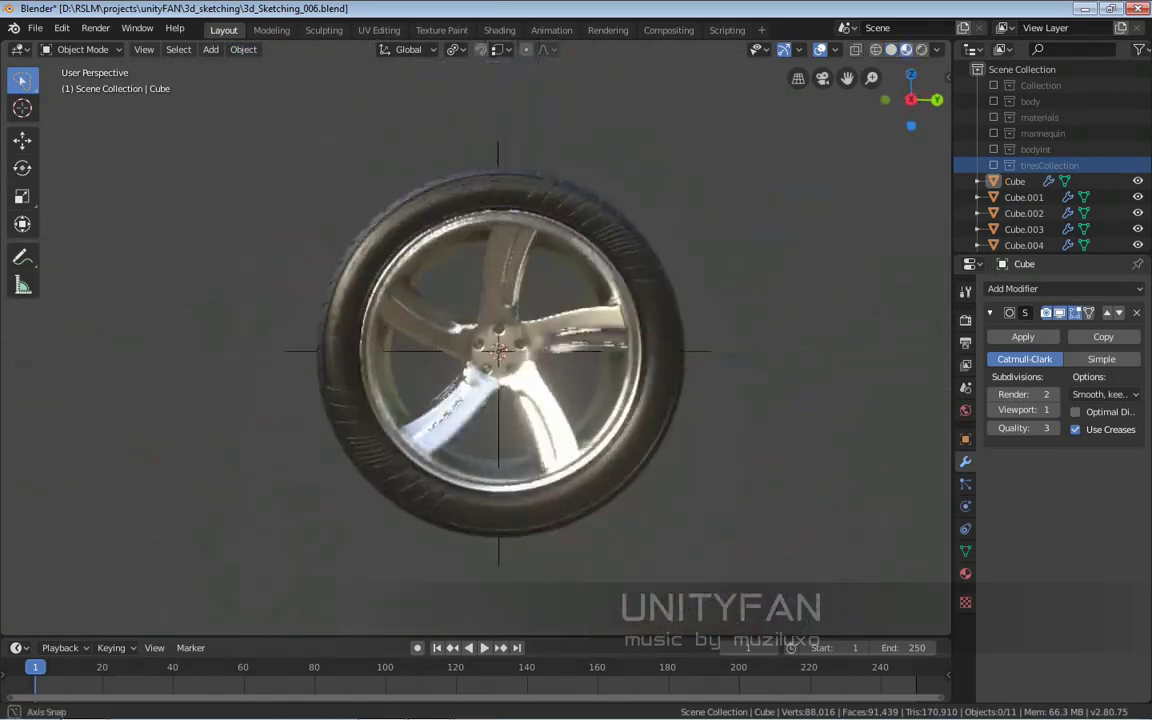
Step: Select a vertex at the spoke base in Edit Mode and inspect the hub from several angles
scroll(475, 340, "up", 5)
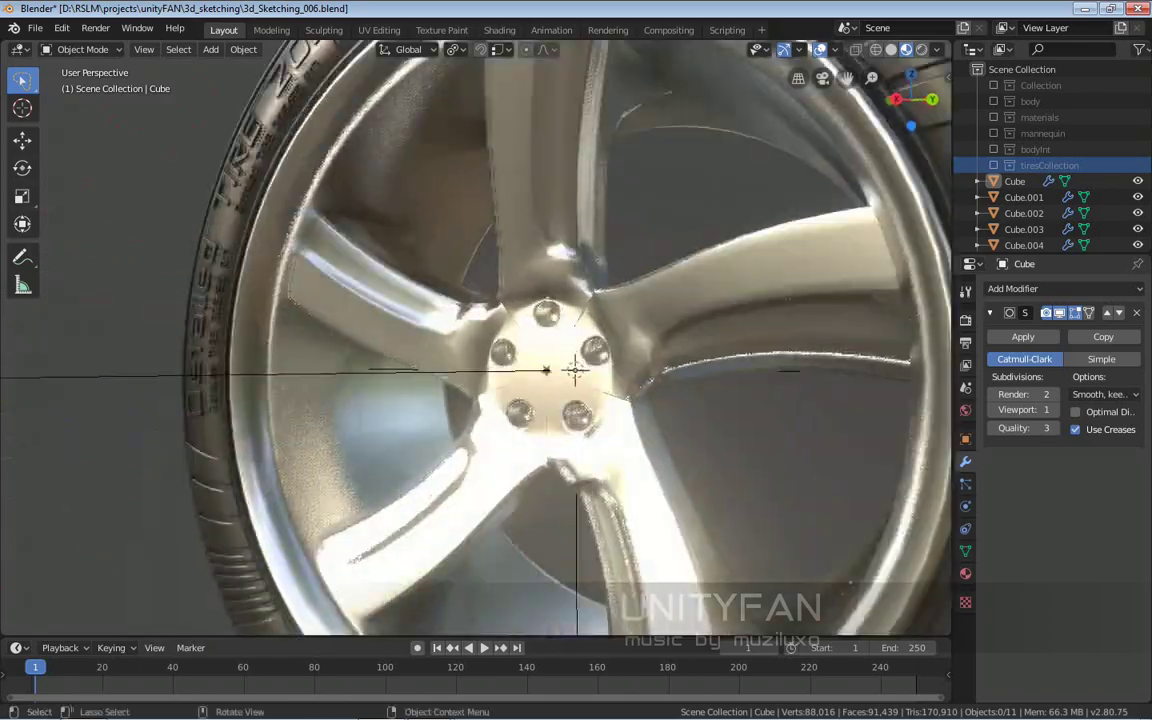
scroll(475, 340, "up", 4)
key("Tab")
middle_click_drag(475, 340, 479, 280)
left_click(455, 285)
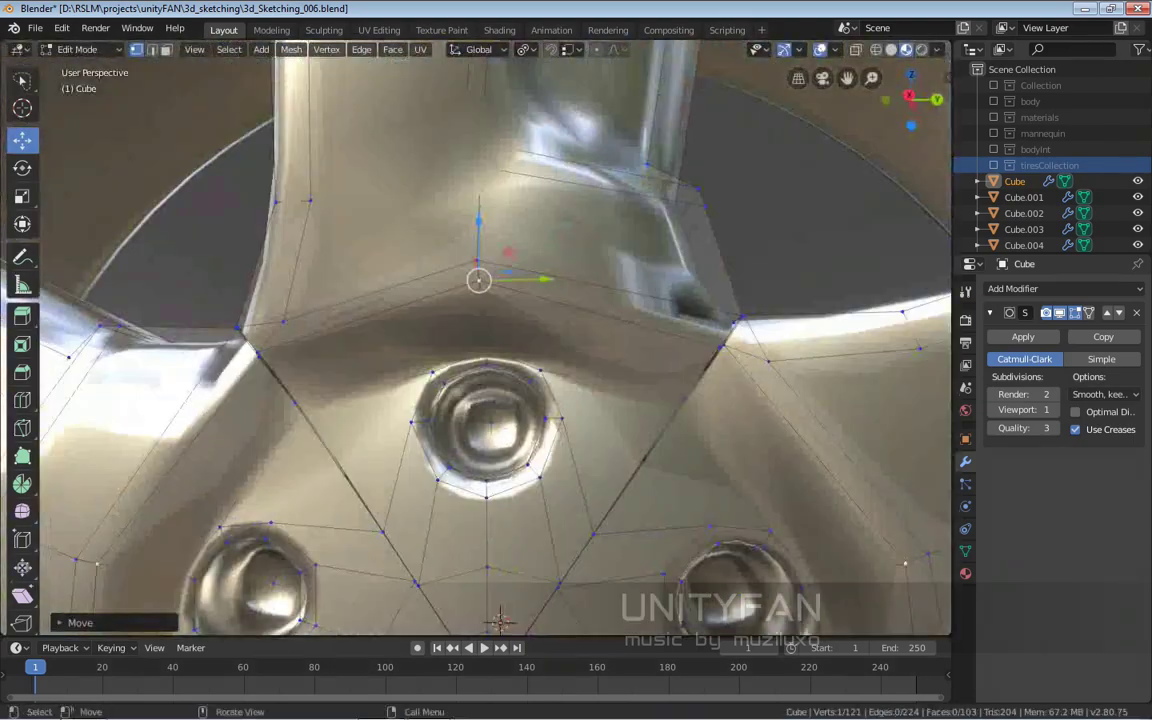
mouse_move(500, 621)
middle_mouse_down()
mouse_move(395, 527)
mouse_move(480, 470)
middle_mouse_up()
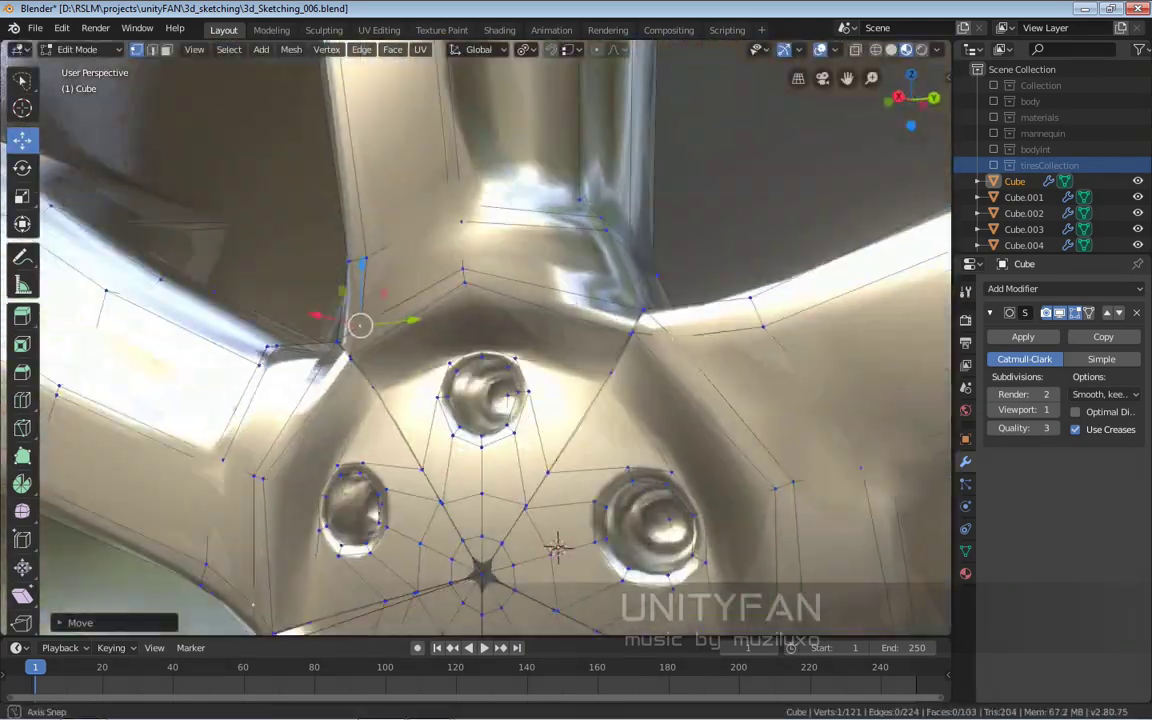
key("Tab")
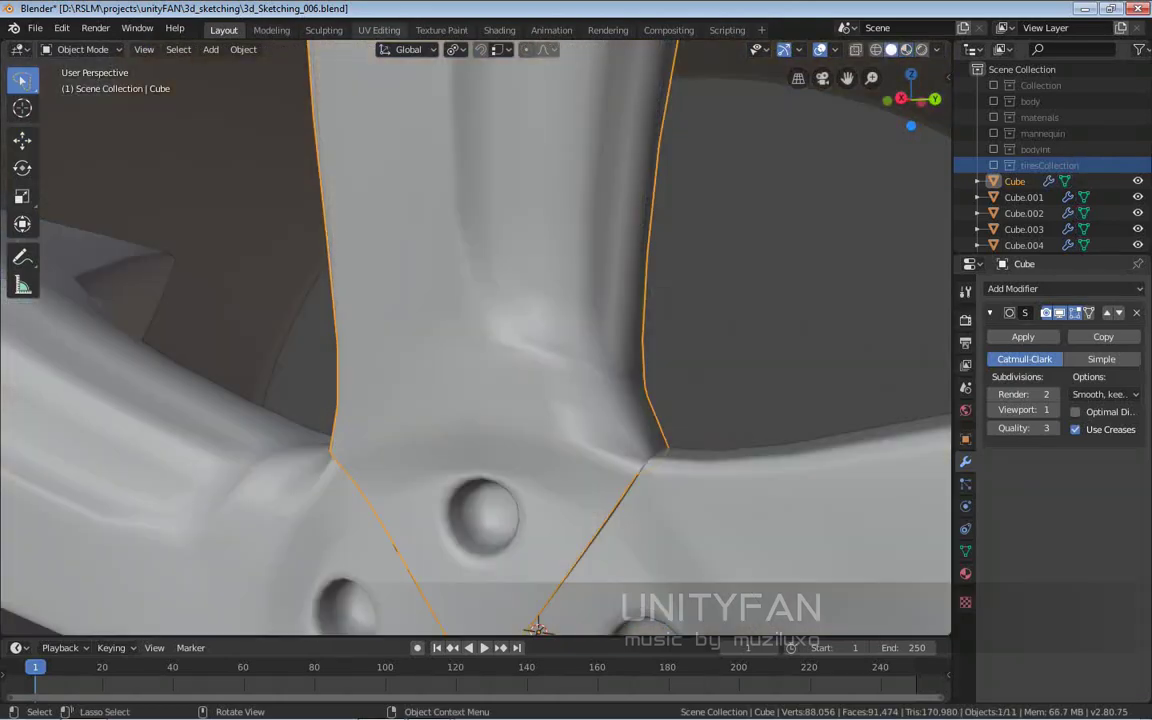
Step: Knife-cut new edges into the spoke pillar and shift the cut vertices along X
key("k")
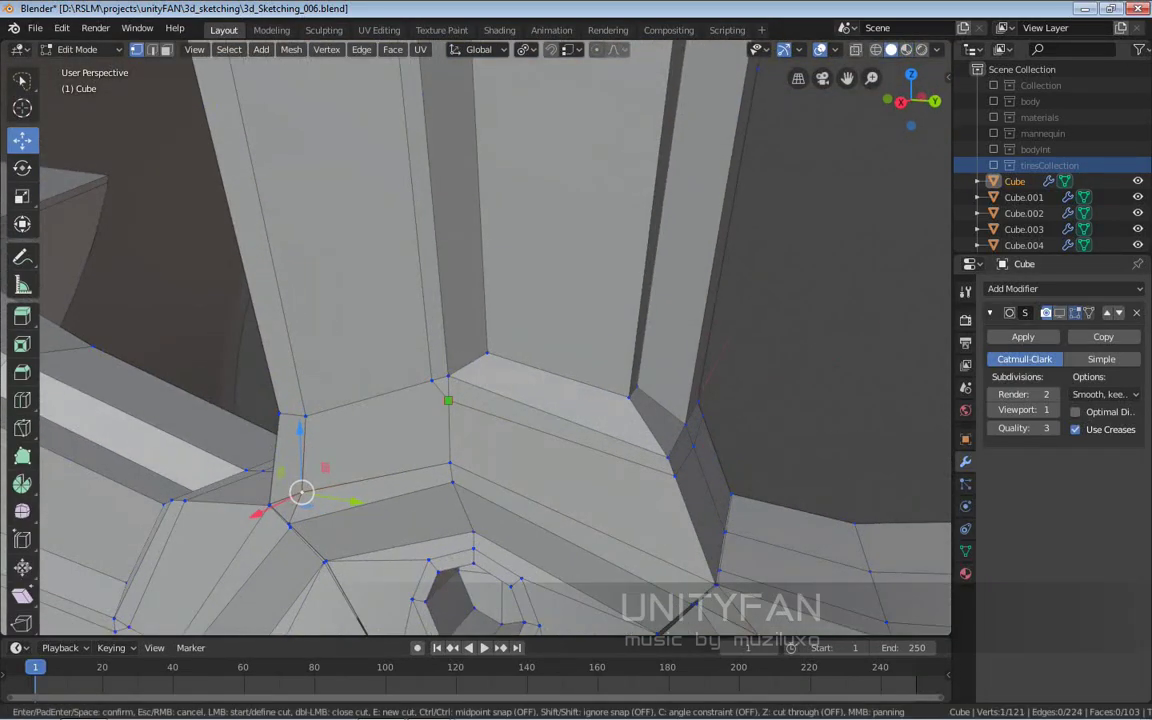
key("Return")
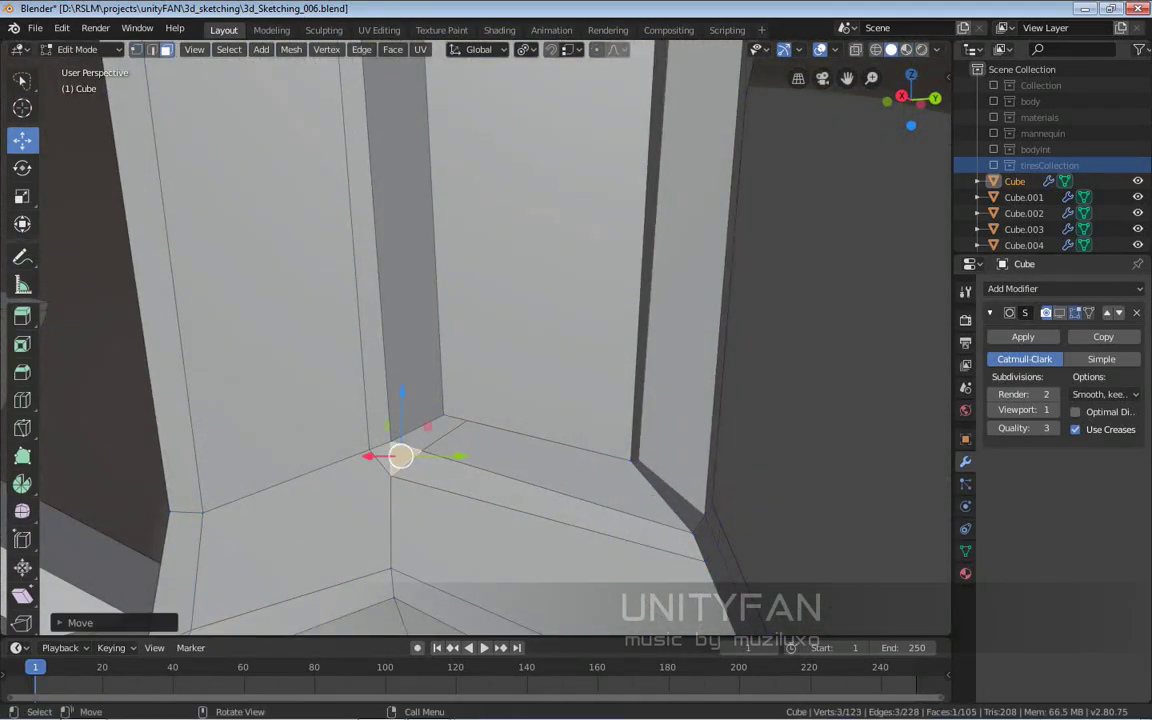
scroll(475, 340, "up", 2)
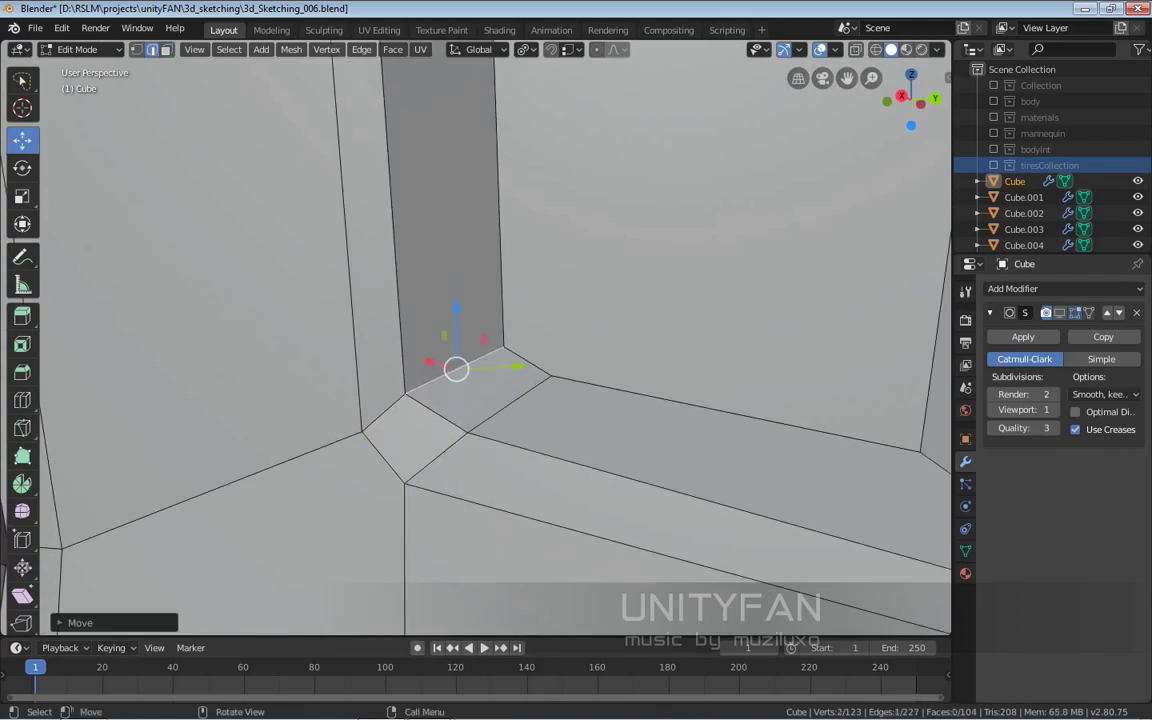
scroll(475, 340, "down", 3)
middle_click_drag(475, 340, 400, 330)
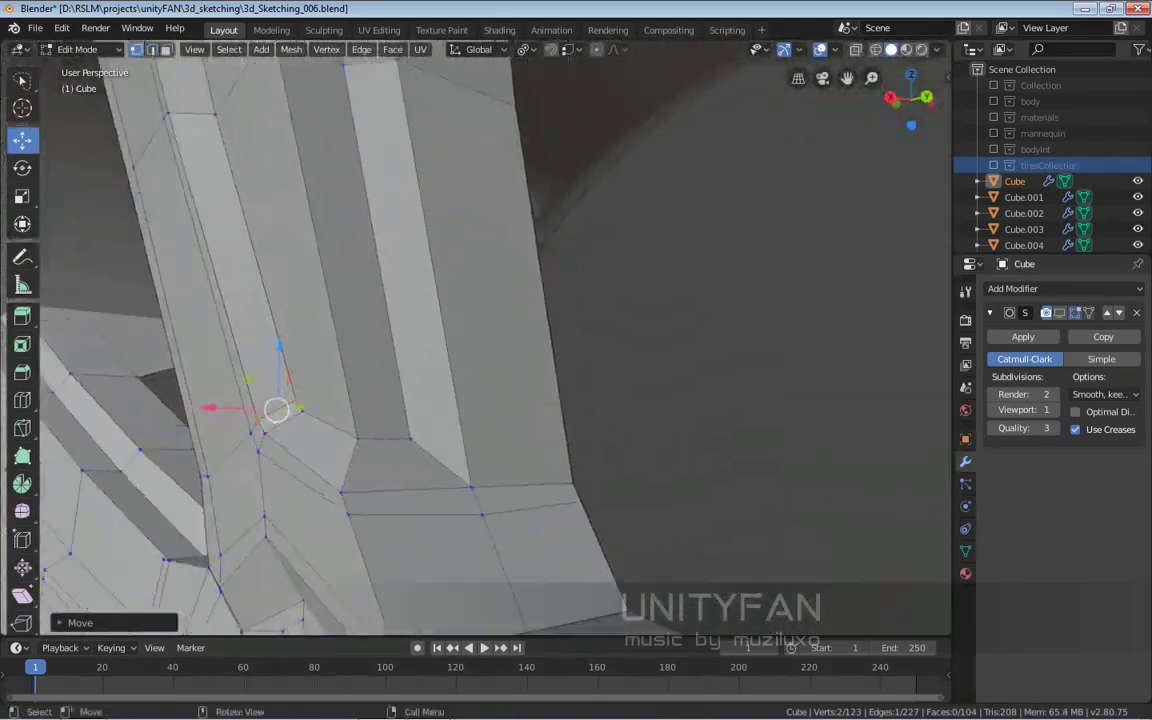
key("alt+a")
middle_click_drag(475, 340, 520, 300)
left_click(543, 531)
mouse_move(543, 531)
middle_mouse_down()
mouse_move(449, 428)
mouse_move(482, 570)
mouse_move(568, 573)
middle_mouse_up()
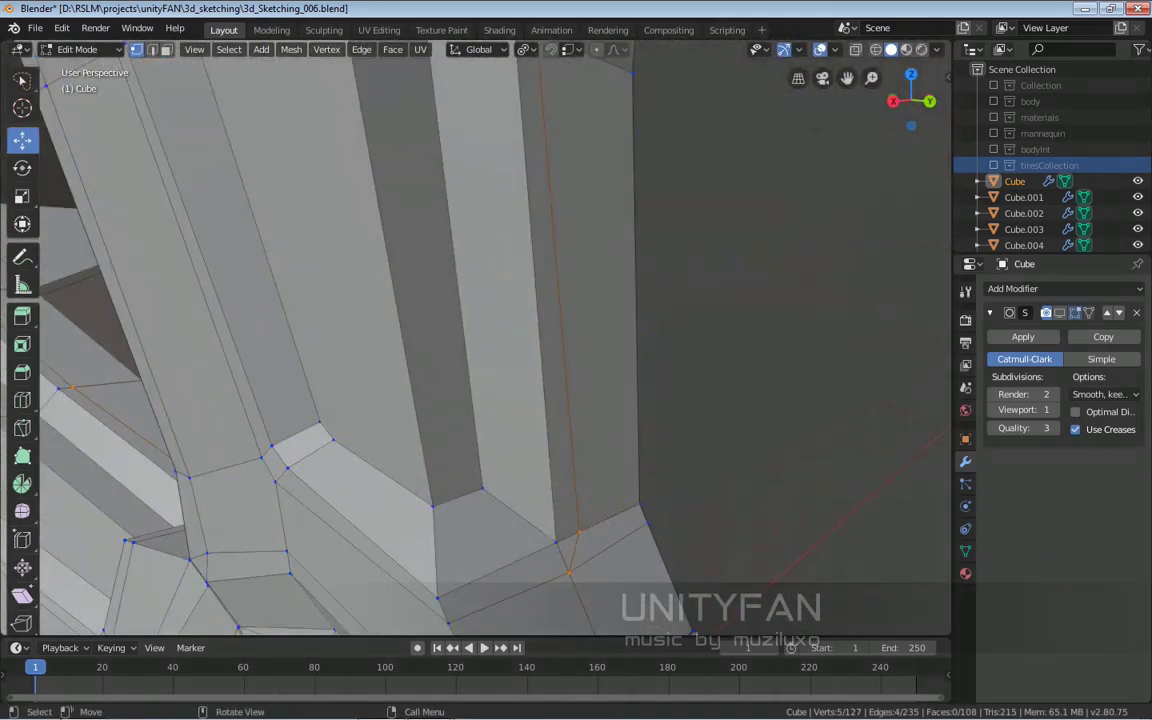
mouse_move(554, 523)
middle_mouse_down()
mouse_move(541, 428)
mouse_move(411, 489)
middle_mouse_up()
left_click_drag(360, 489, 330, 489)
Step: Return to Object Mode and frame the whole spoke object
key("3")
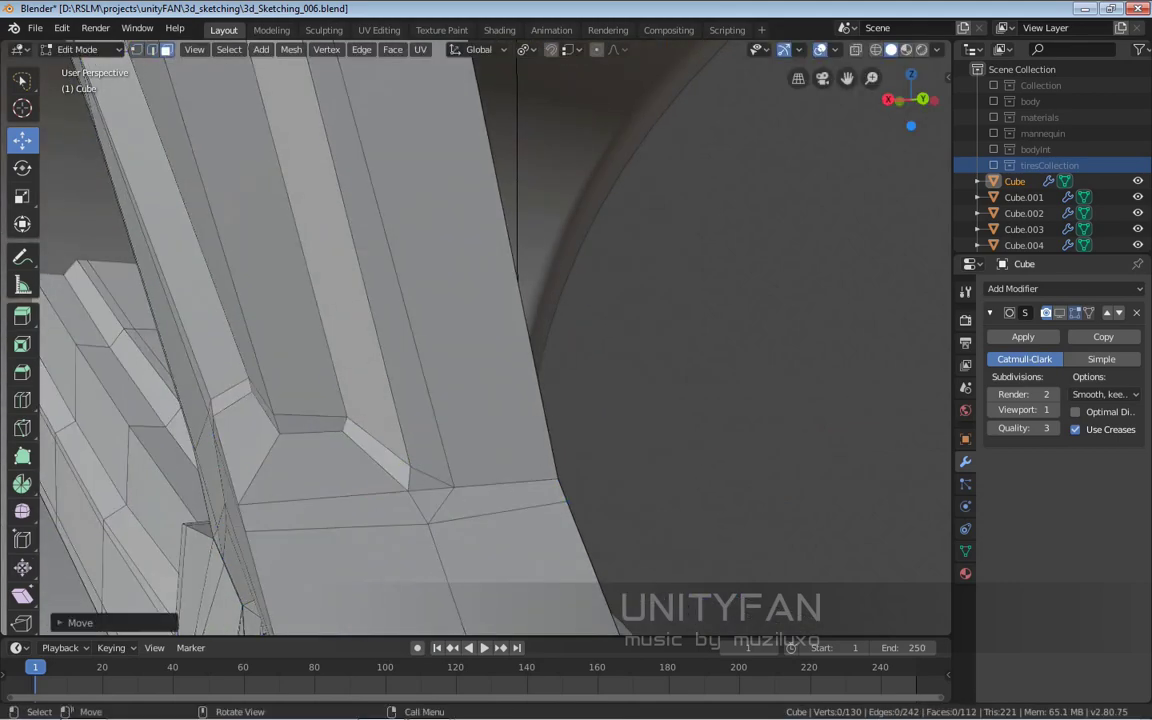
key("Tab")
key("KP_Decimal")
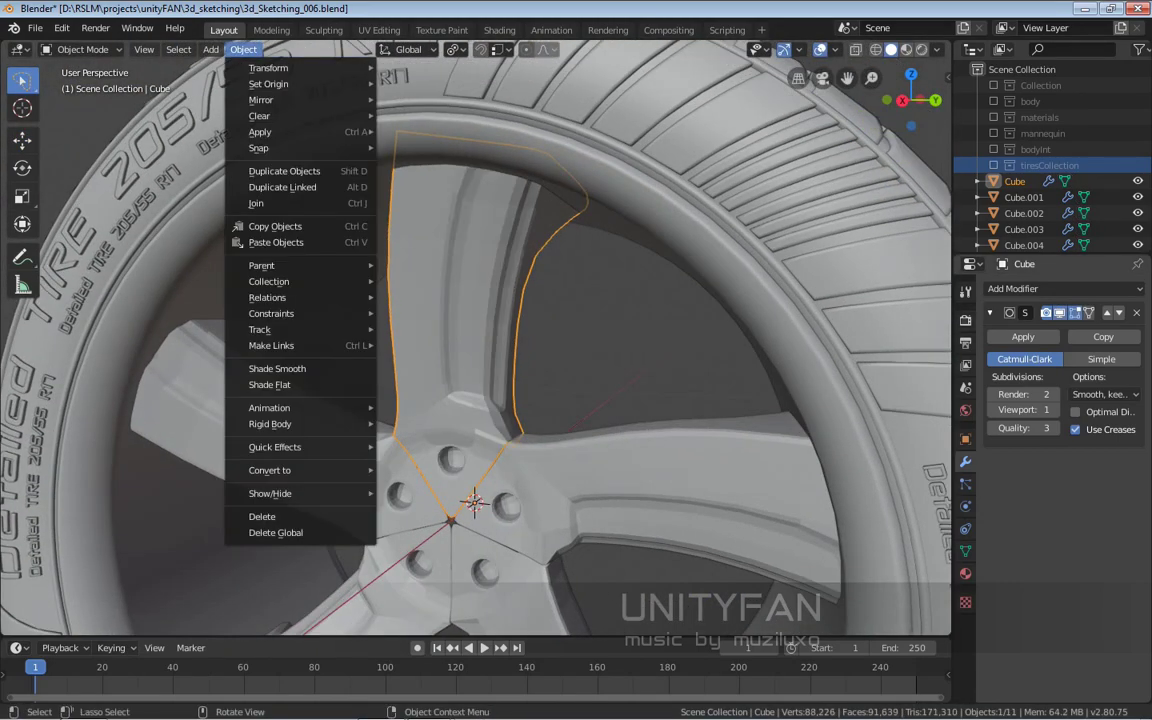
middle_click_drag(474, 502, 472, 385)
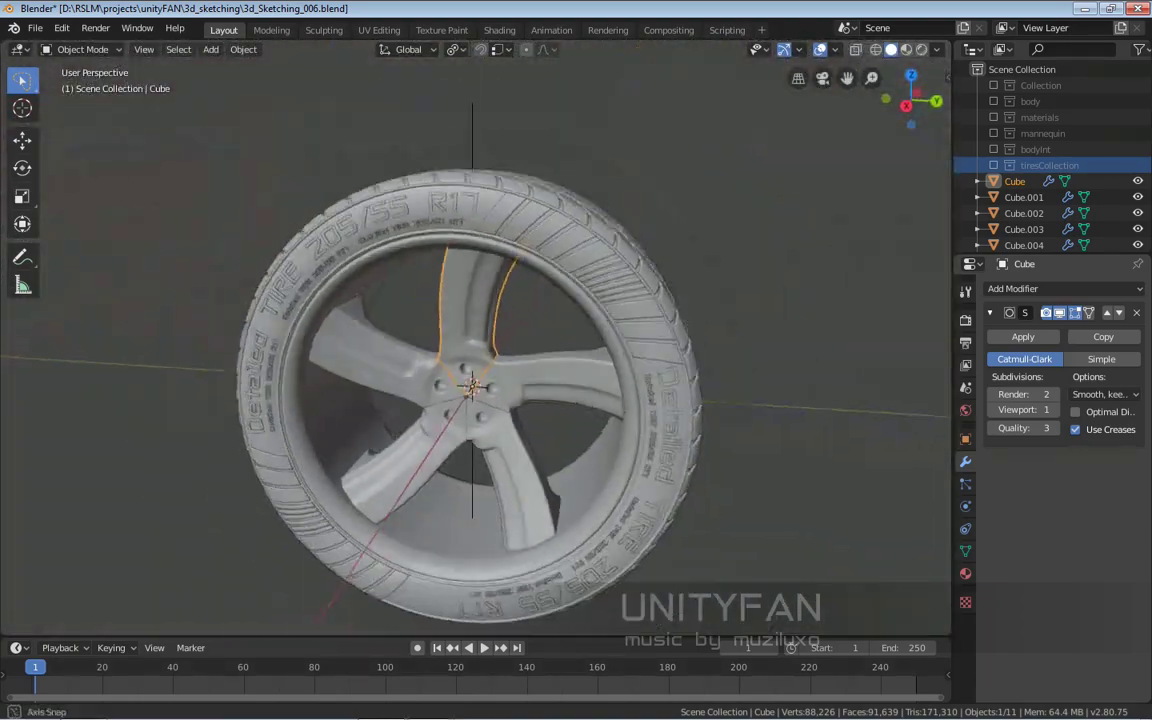
scroll(472, 385, "up", 3)
Step: Check the wheel's chrome material in Material Preview, then go back into Edit Mode
key("z")
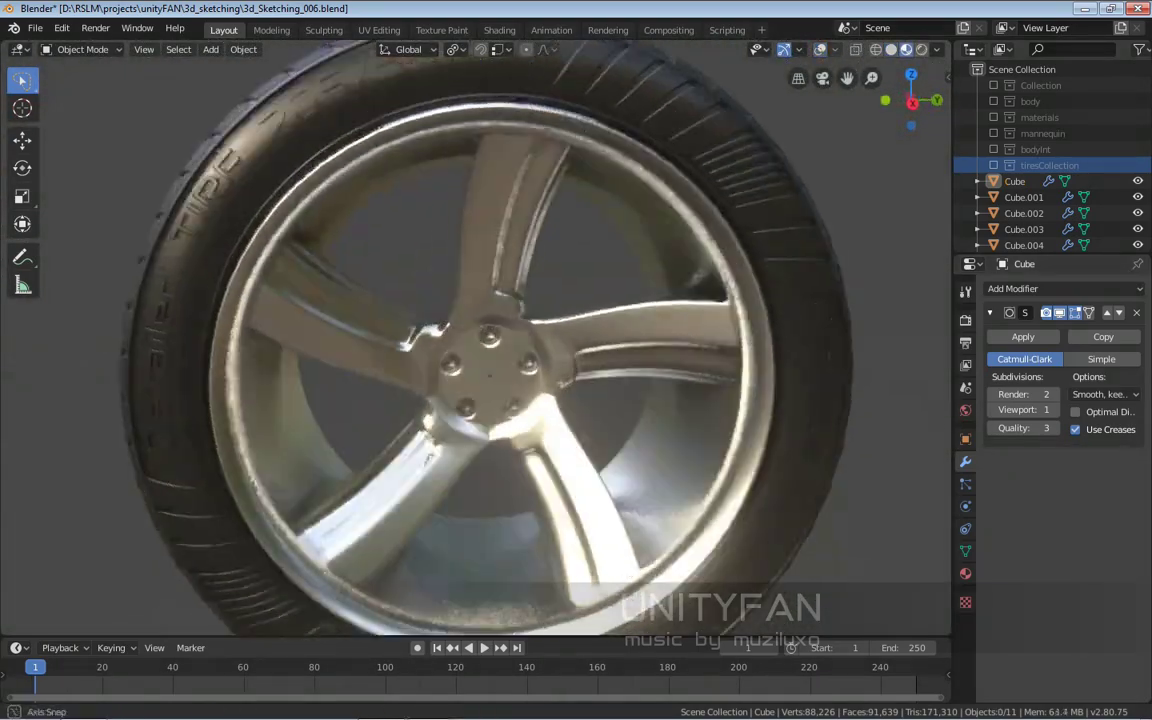
scroll(472, 385, "down", 2)
mouse_move(472, 385)
middle_mouse_down()
mouse_move(490, 380)
mouse_move(450, 370)
mouse_move(480, 400)
middle_mouse_up()
scroll(472, 385, "up", 5)
scroll(472, 385, "down", 3)
scroll(472, 385, "up", 3)
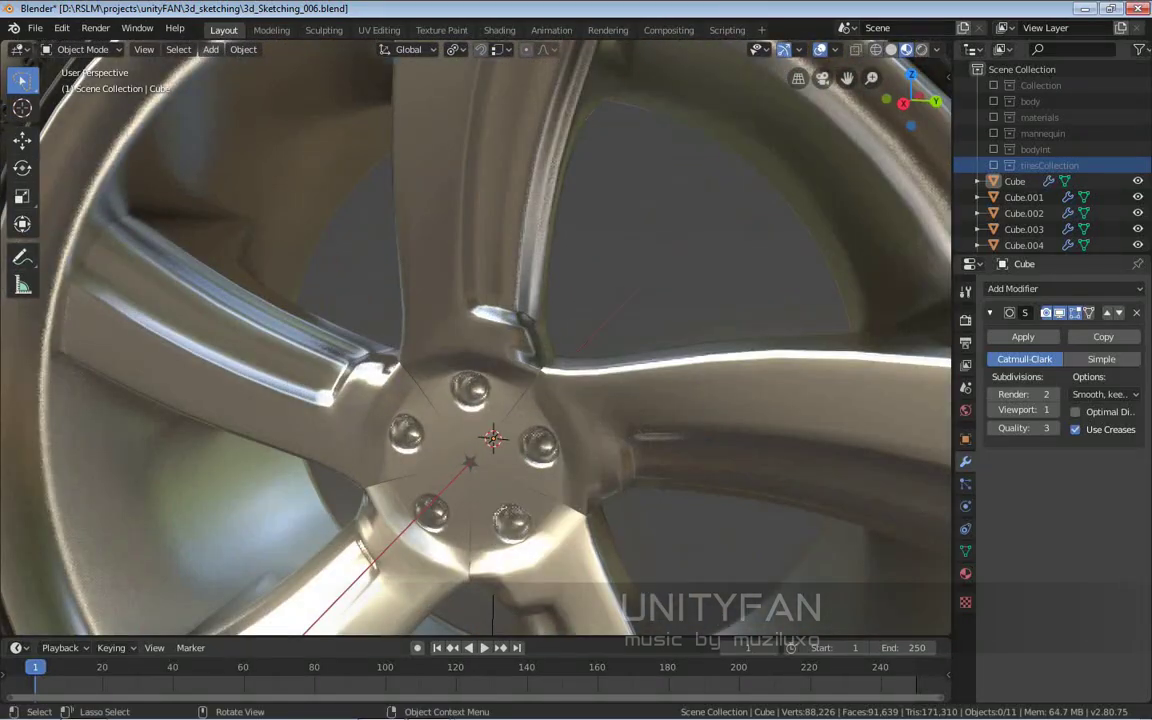
key("Tab")
scroll(558, 532, "up", 3)
scroll(508, 440, "up", 2)
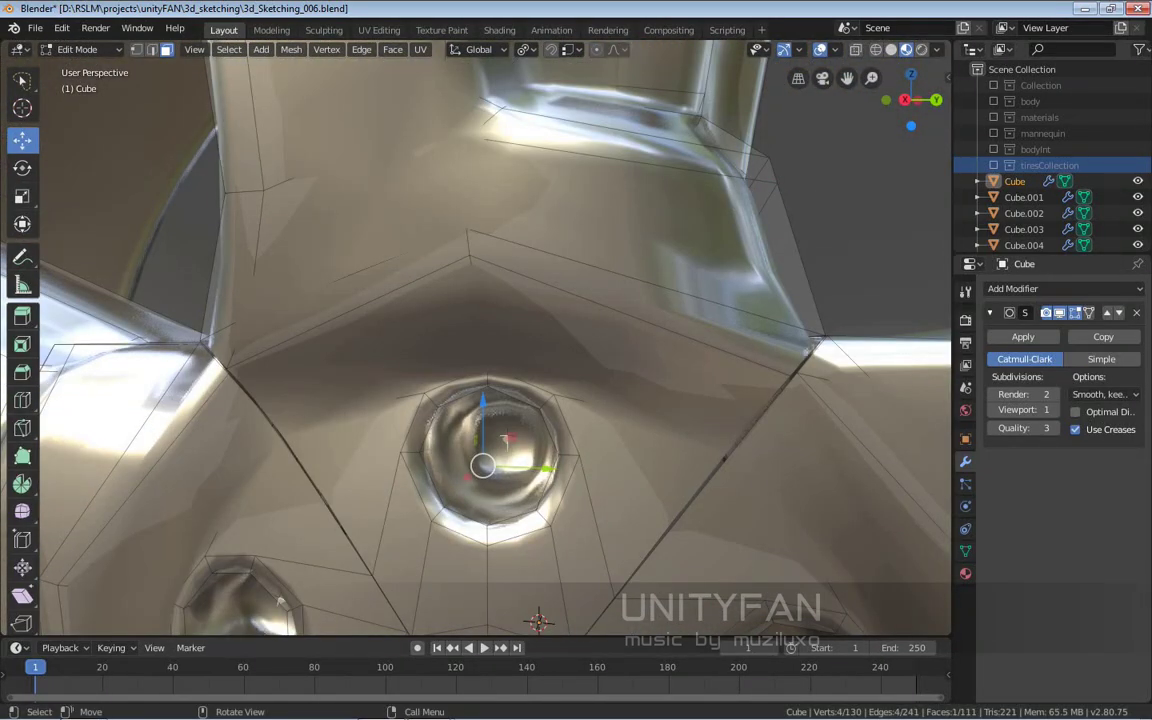
Step: Set the spoke object to Shade Flat from the Object menu
key("Tab")
scroll(490, 450, "down", 3)
left_click(303, 49)
left_click(300, 383)
Step: Reposition the selected bolt faces in Edit Mode
key("Tab")
scroll(490, 450, "up", 3)
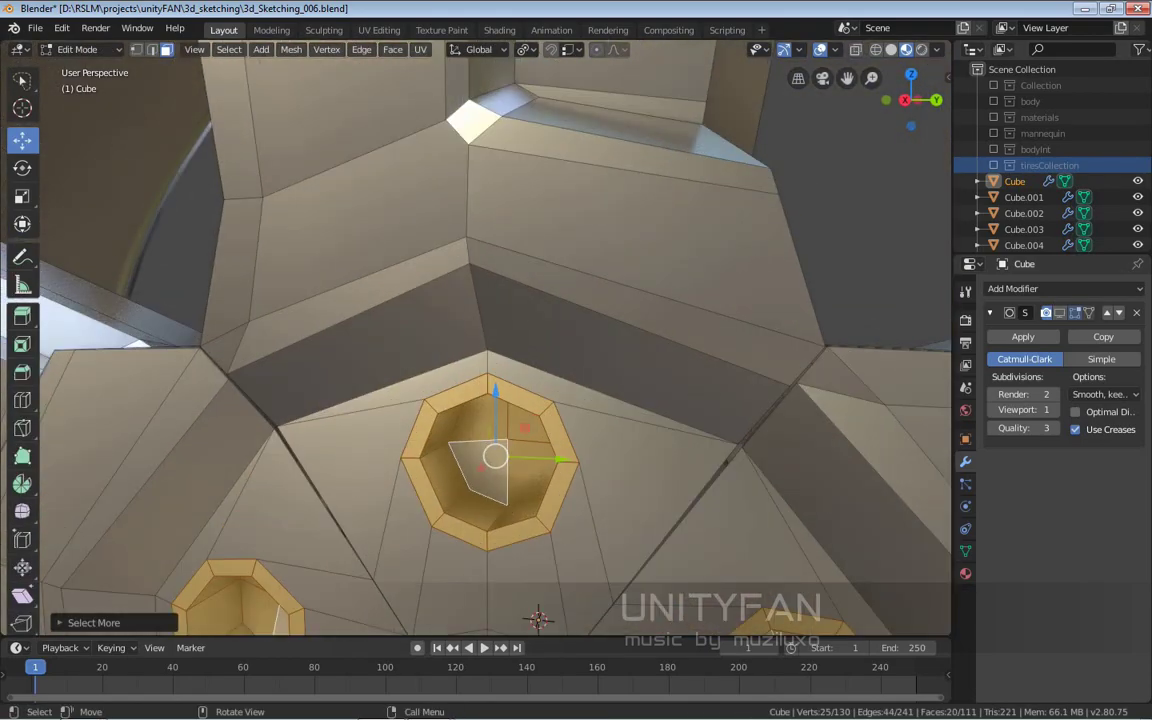
key("g")
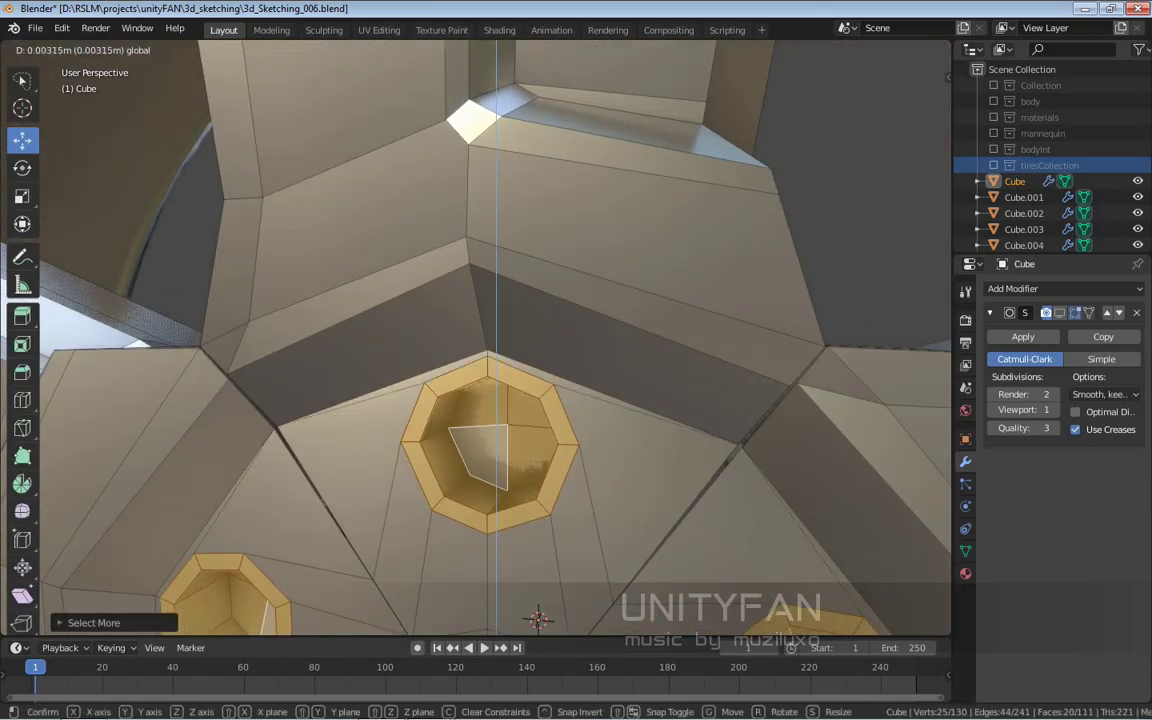
left_click(540, 628)
middle_click_drag(540, 628, 600, 560)
mouse_move(514, 540)
middle_mouse_down()
mouse_move(430, 440)
mouse_move(509, 545)
mouse_move(430, 470)
mouse_move(480, 380)
mouse_move(435, 460)
middle_mouse_up()
Step: Add a knife cut beside the bolt and move a neighbouring vertex
key("1")
left_click(387, 325)
key("k")
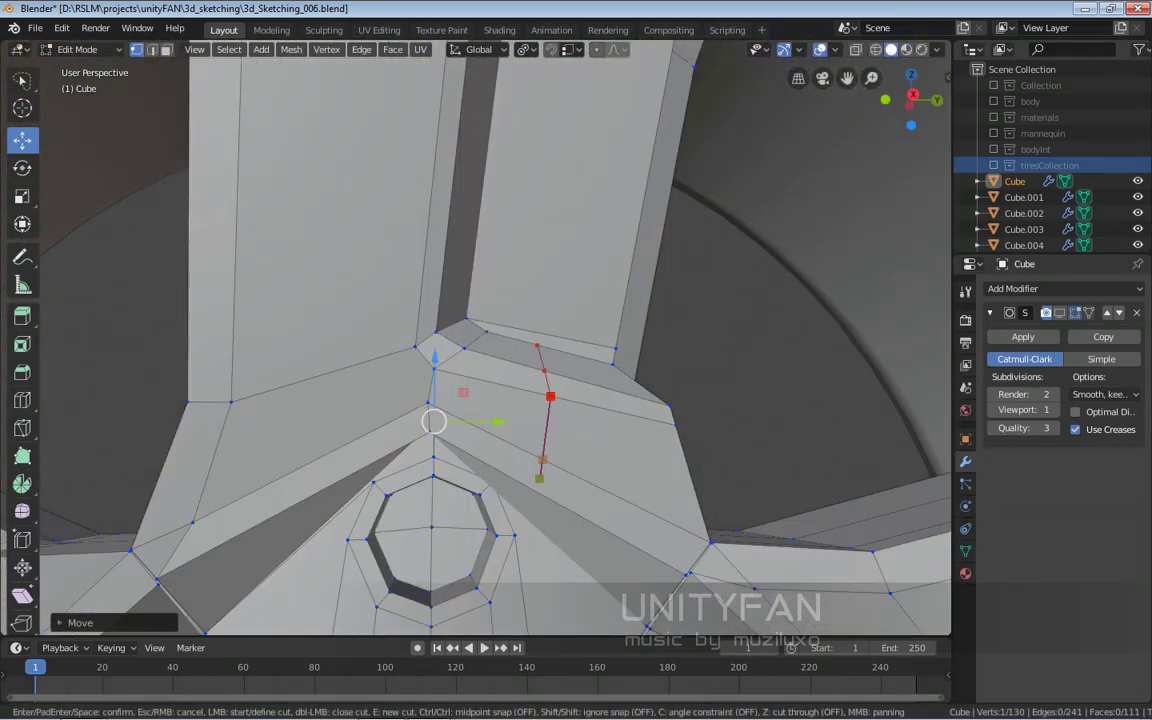
middle_click_drag(550, 397, 590, 290)
left_click(468, 480)
mouse_move(468, 480)
middle_mouse_down()
mouse_move(557, 343)
mouse_move(511, 398)
mouse_move(420, 400)
mouse_move(400, 380)
mouse_move(620, 380)
mouse_move(463, 347)
mouse_move(514, 476)
mouse_move(548, 334)
mouse_move(453, 301)
mouse_move(500, 290)
middle_mouse_up()
key("g")
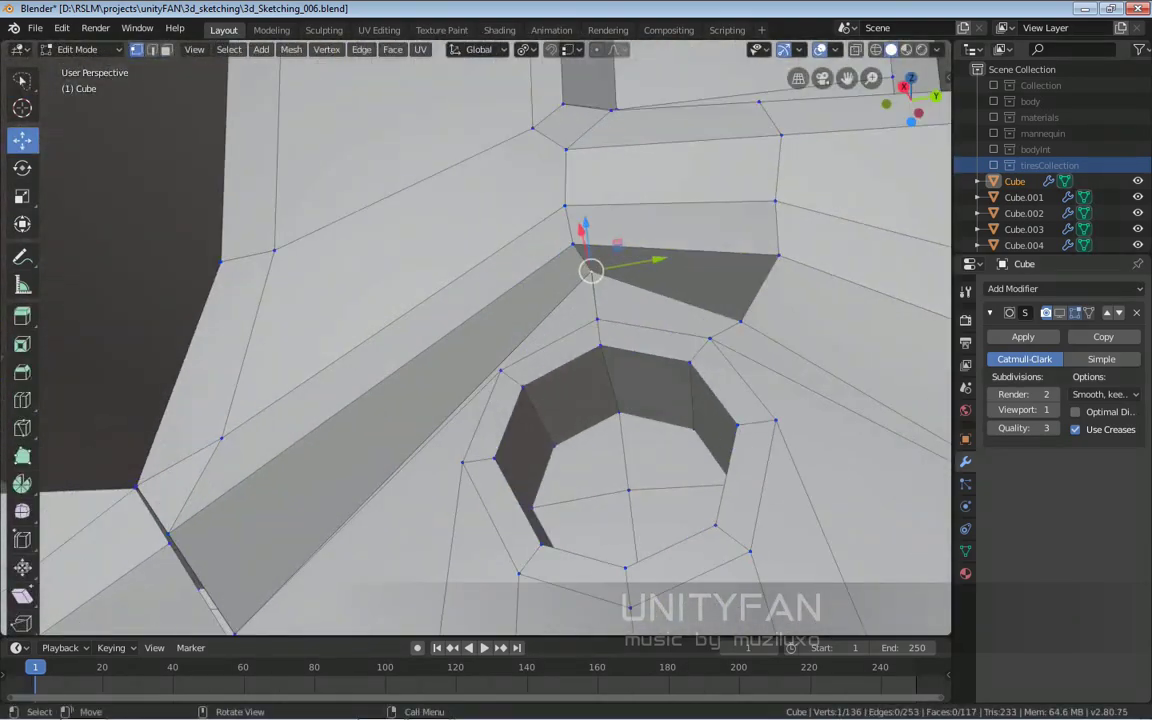
key("Return")
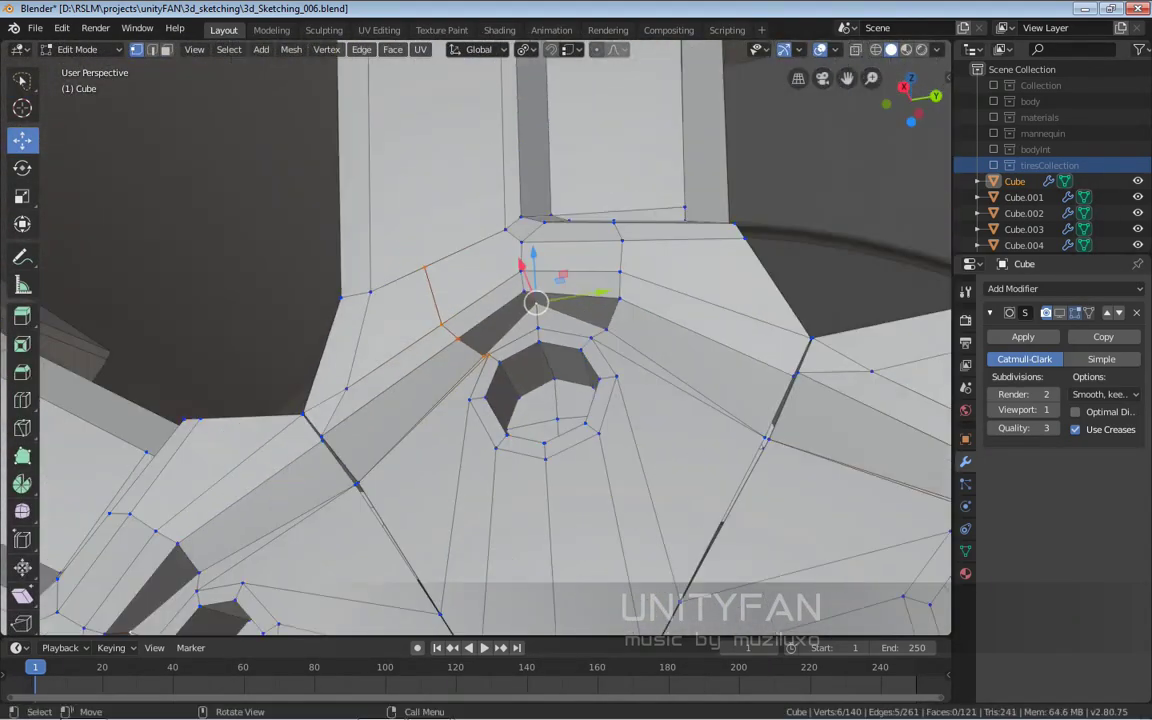
mouse_move(490, 373)
middle_mouse_down()
mouse_move(520, 400)
mouse_move(540, 296)
mouse_move(500, 330)
mouse_move(507, 297)
mouse_move(470, 280)
mouse_move(373, 303)
mouse_move(490, 298)
middle_mouse_up()
key("Return")
Step: Apply Shade Smooth to the wheel in Object Mode
key("Tab")
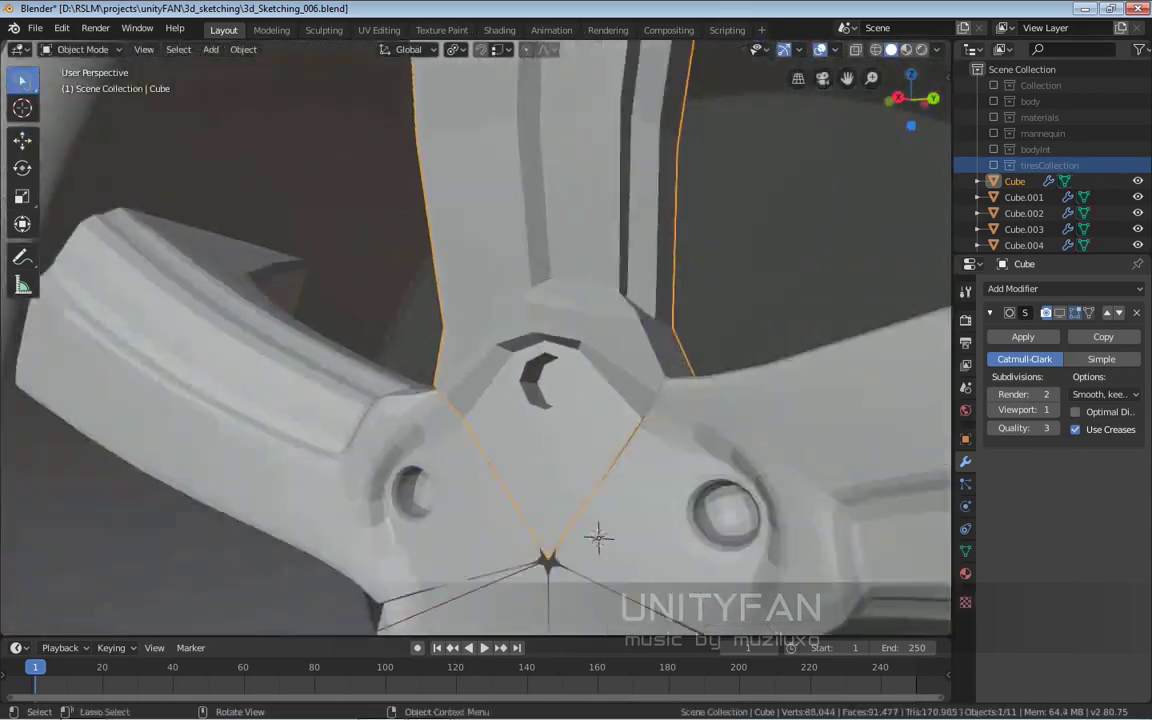
mouse_move(597, 535)
middle_mouse_down()
mouse_move(545, 489)
mouse_move(488, 489)
mouse_move(514, 571)
middle_mouse_up()
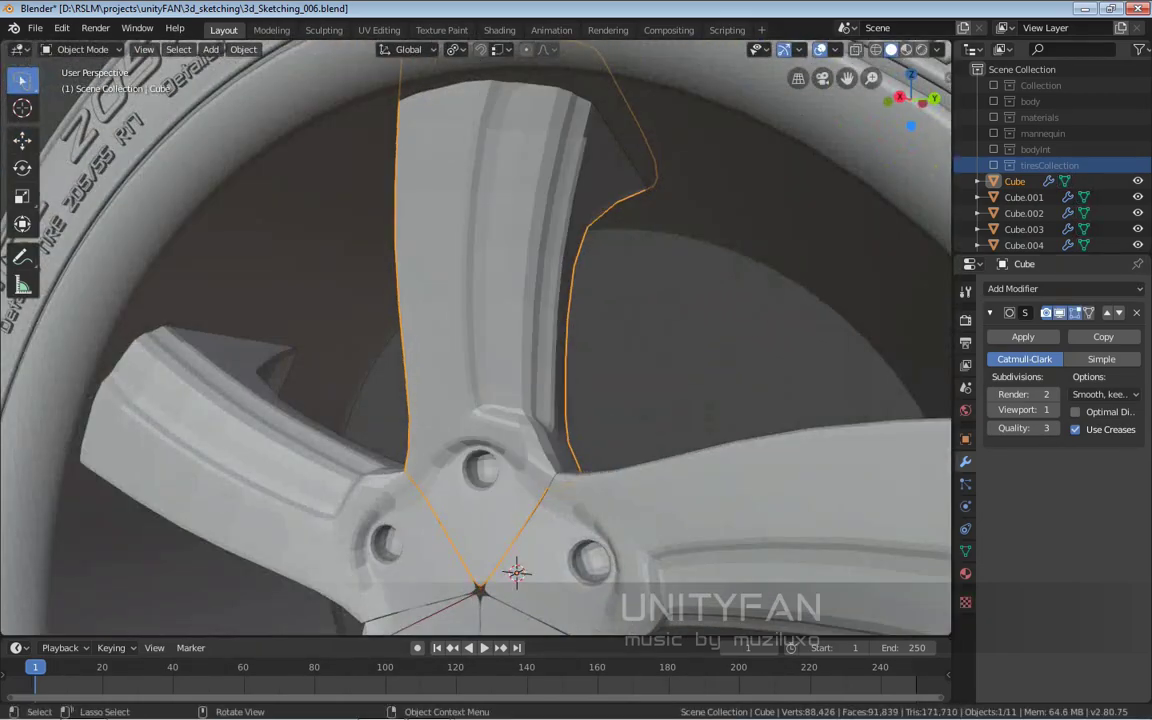
left_click(243, 49)
left_click(283, 375)
mouse_move(400, 380)
middle_mouse_down()
mouse_move(460, 400)
mouse_move(510, 440)
middle_mouse_up()
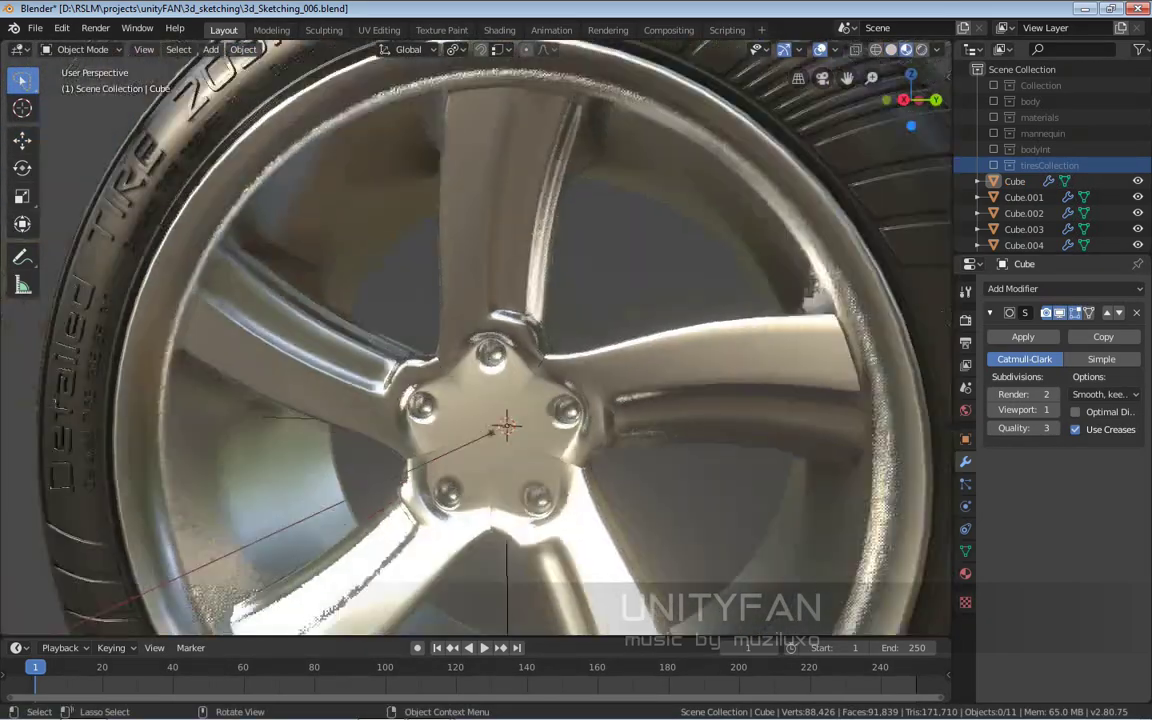
scroll(512, 441, "down", 5)
scroll(519, 497, "up", 8)
Step: Set the spoke back to Shade Flat with Solid viewport shading, then re-enter Edit Mode
left_click(519, 497)
left_click(243, 49)
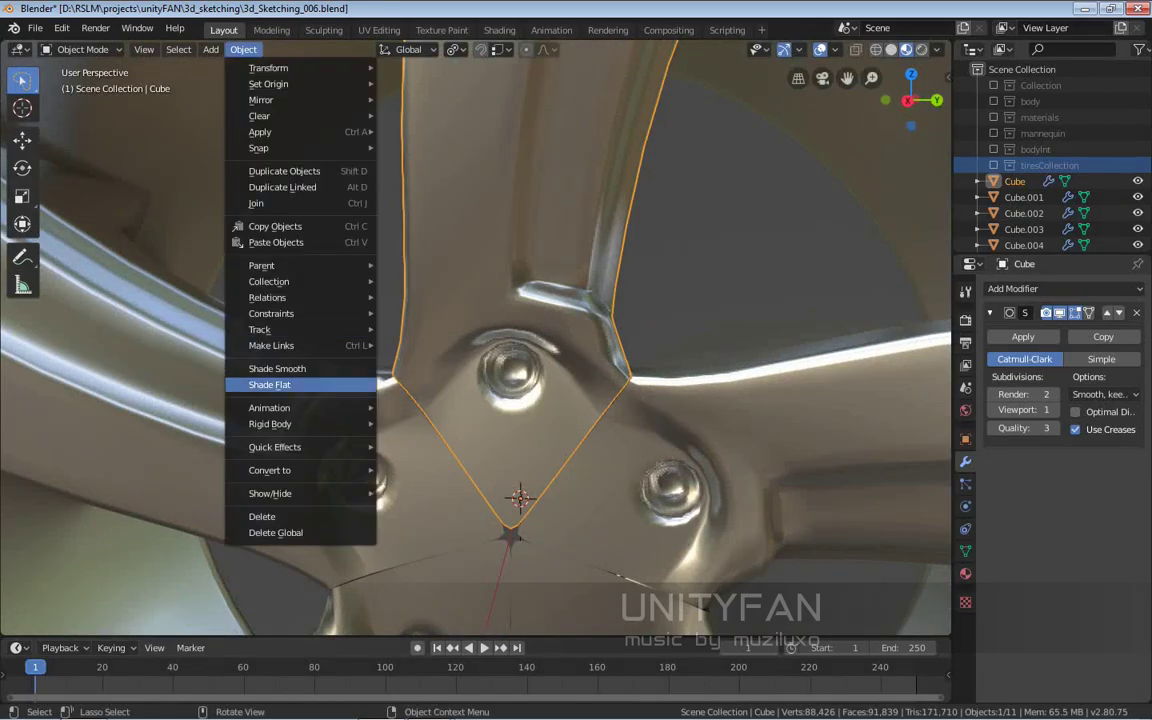
left_click(275, 375)
key("z")
left_click(774, 311)
key("Tab")
scroll(475, 330, "up", 5)
mouse_move(475, 330)
middle_mouse_down()
mouse_move(540, 300)
mouse_move(657, 612)
mouse_move(325, 515)
mouse_move(400, 450)
mouse_move(520, 405)
middle_mouse_up()
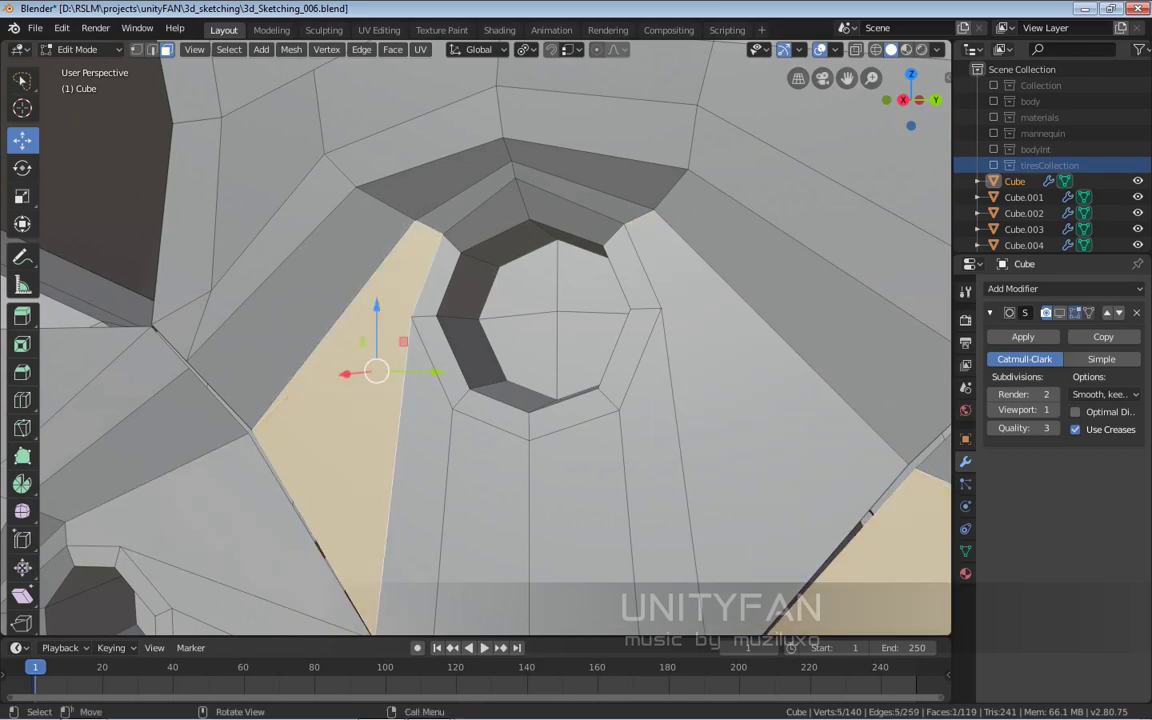
Step: Slide a bolt-hole ring vertex along X and start a new knife cut near the hole
key("1")
left_click(558, 321)
key("k")
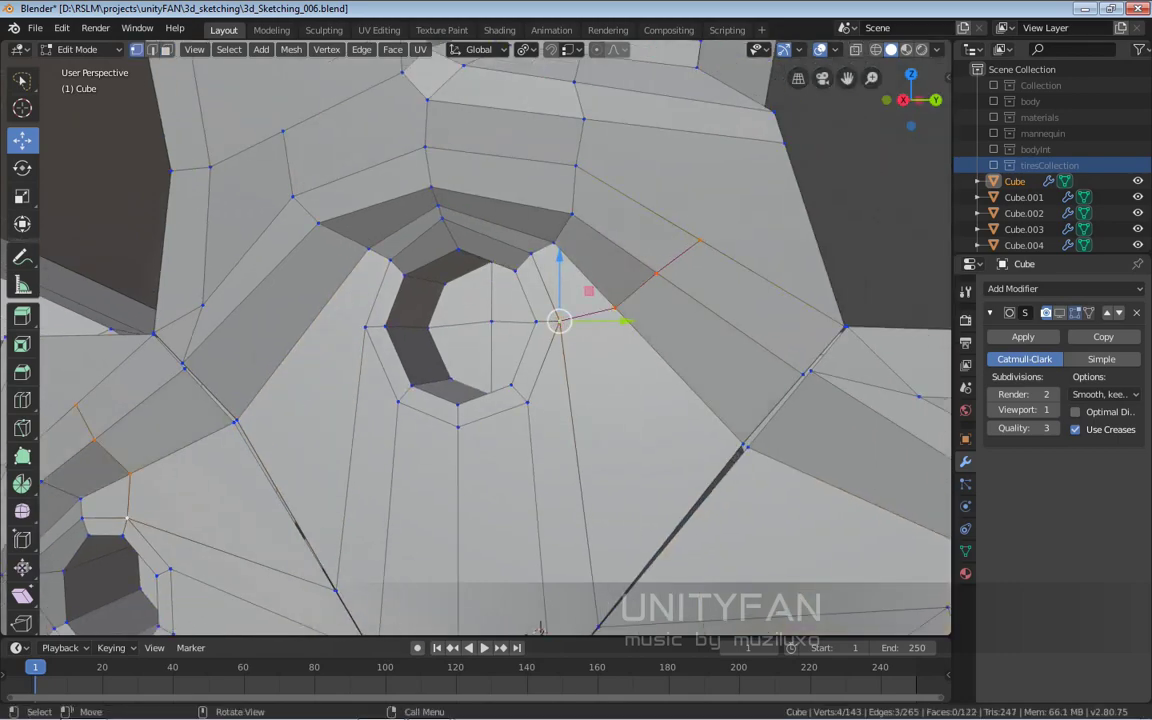
middle_click_drag(540, 628, 615, 630)
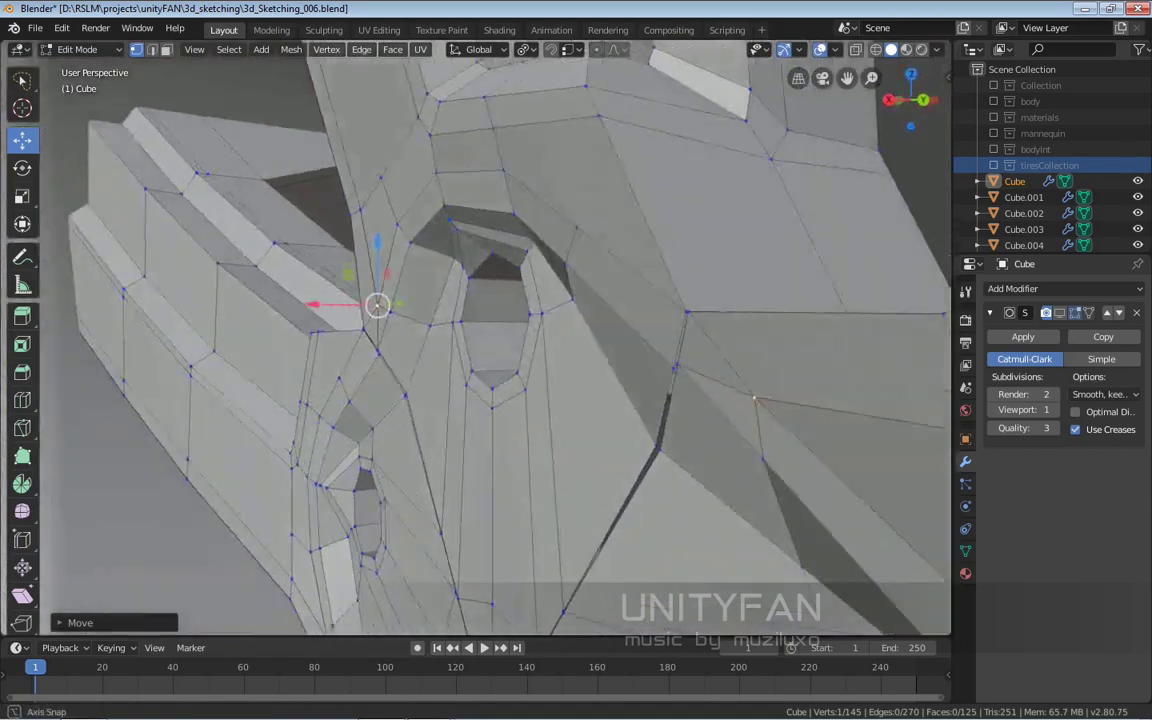
mouse_move(616, 630)
middle_mouse_down()
mouse_move(417, 294)
mouse_move(560, 330)
mouse_move(676, 297)
mouse_move(440, 317)
middle_mouse_up()
key("g")
key("x")
left_click(417, 294)
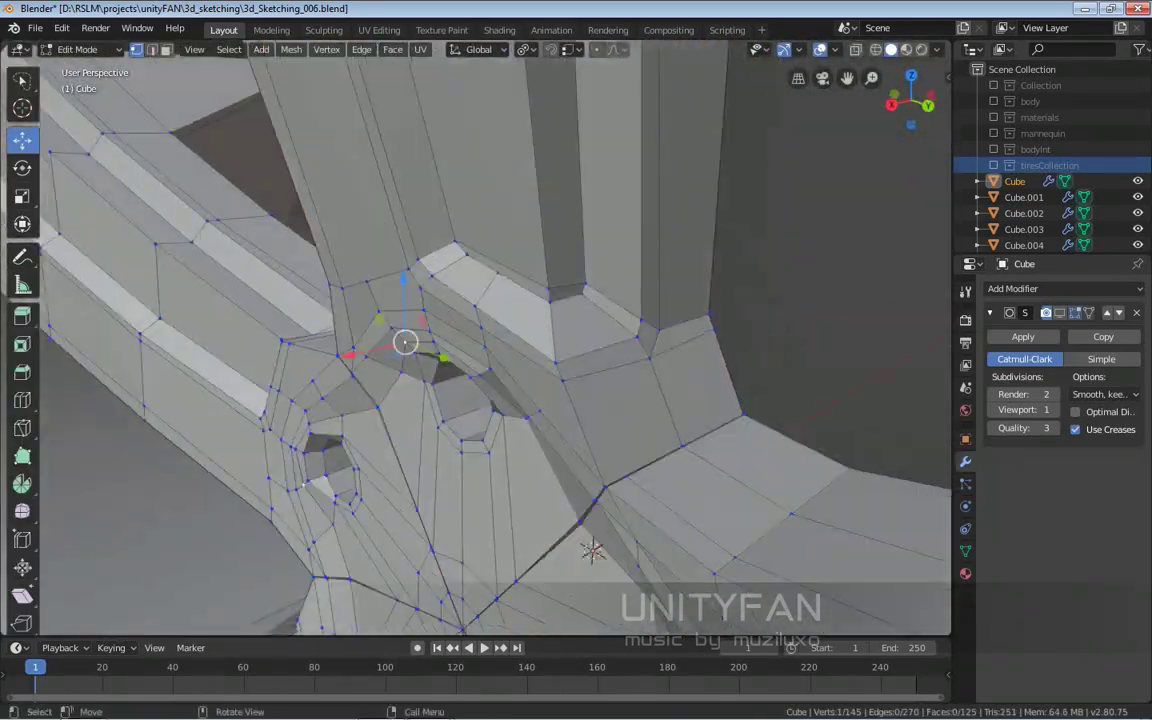
key("k")
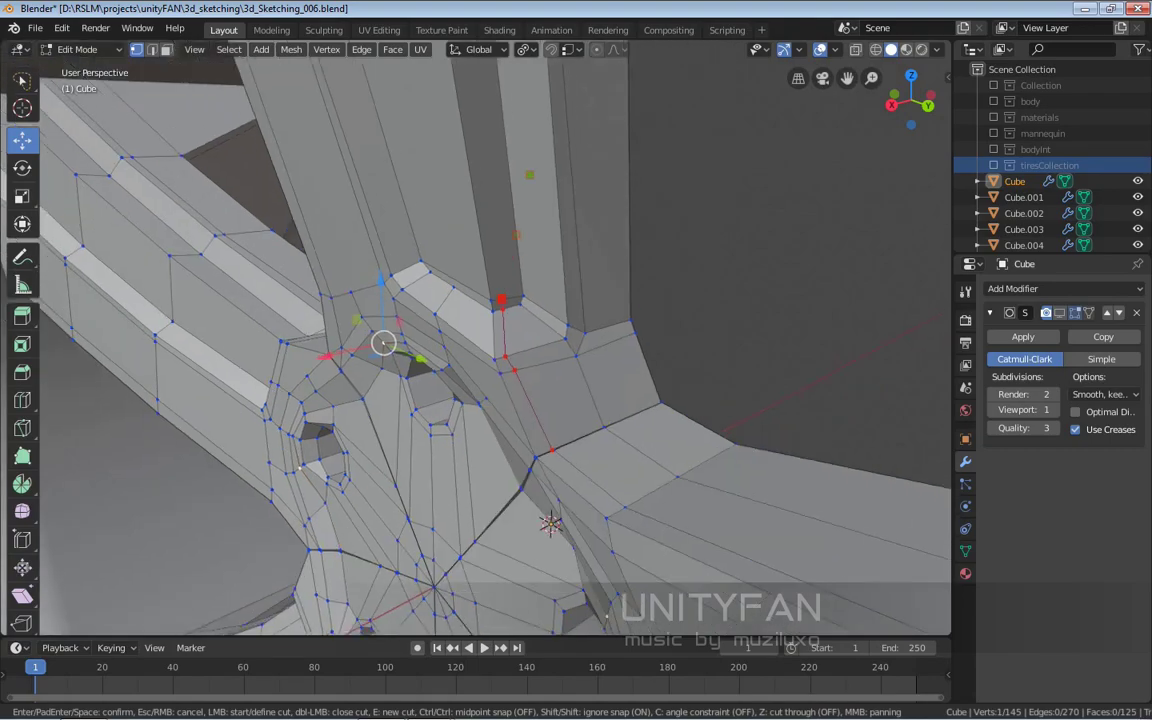
scroll(501, 299, "up", 3)
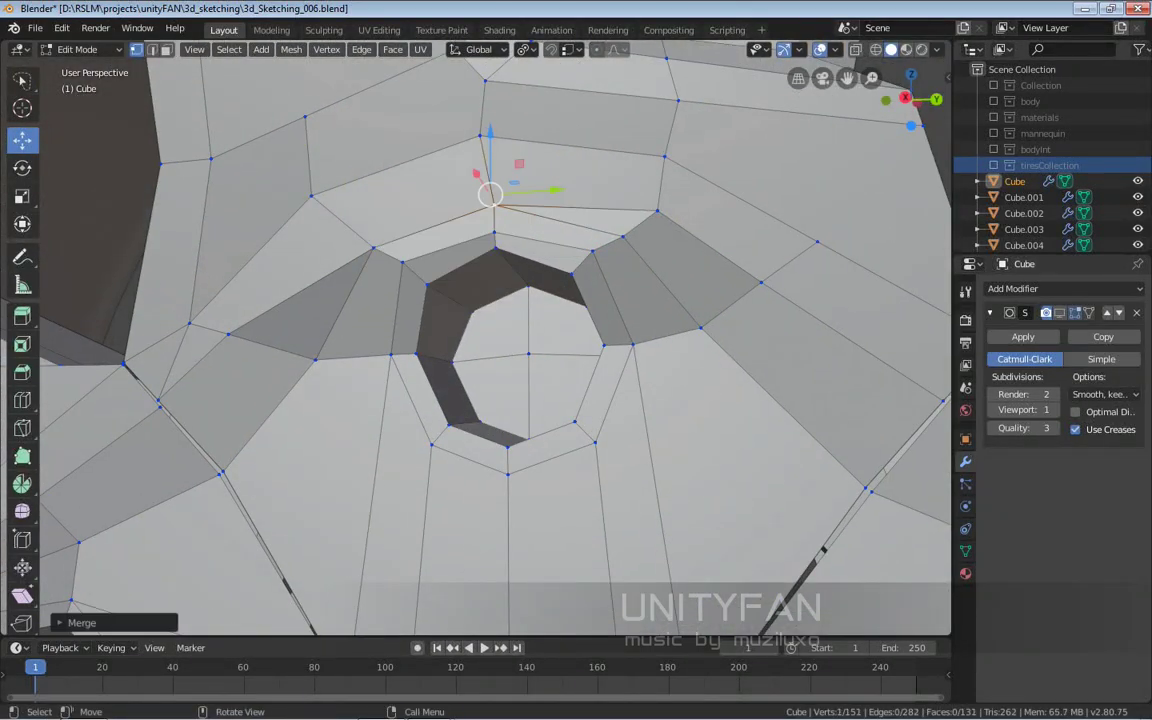
Step: Merge the selected vertices, join a vertex pair with J, and dissolve the extra hub edges
left_click(544, 240)
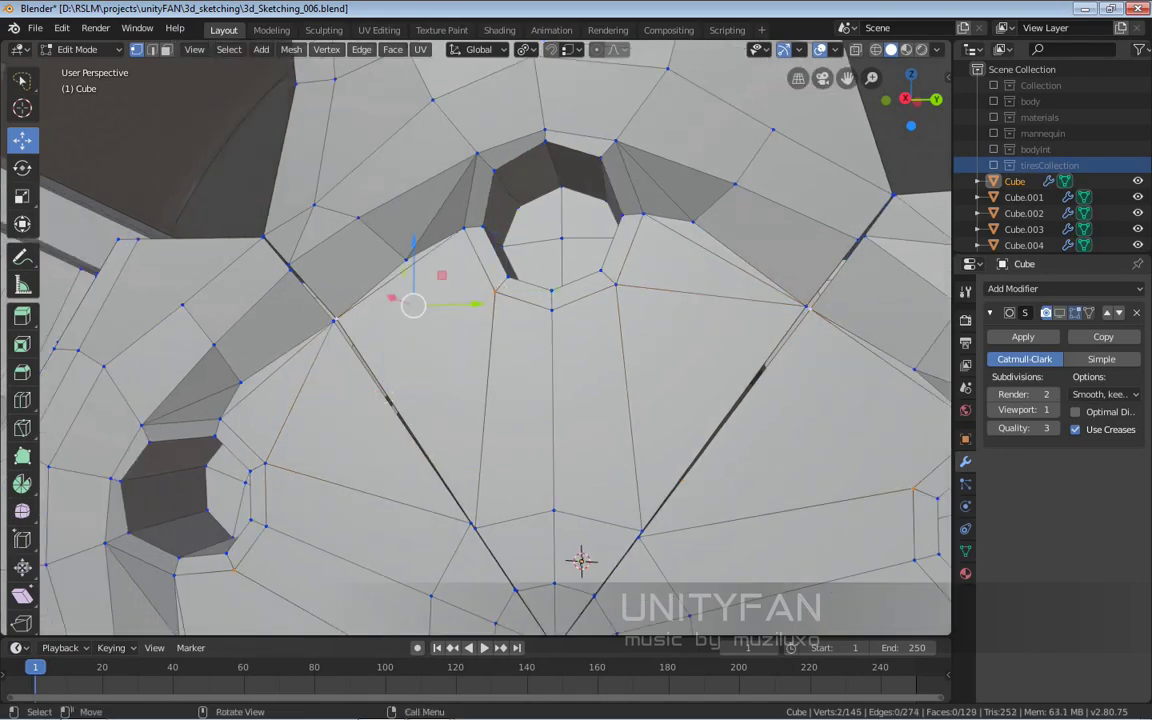
key("j")
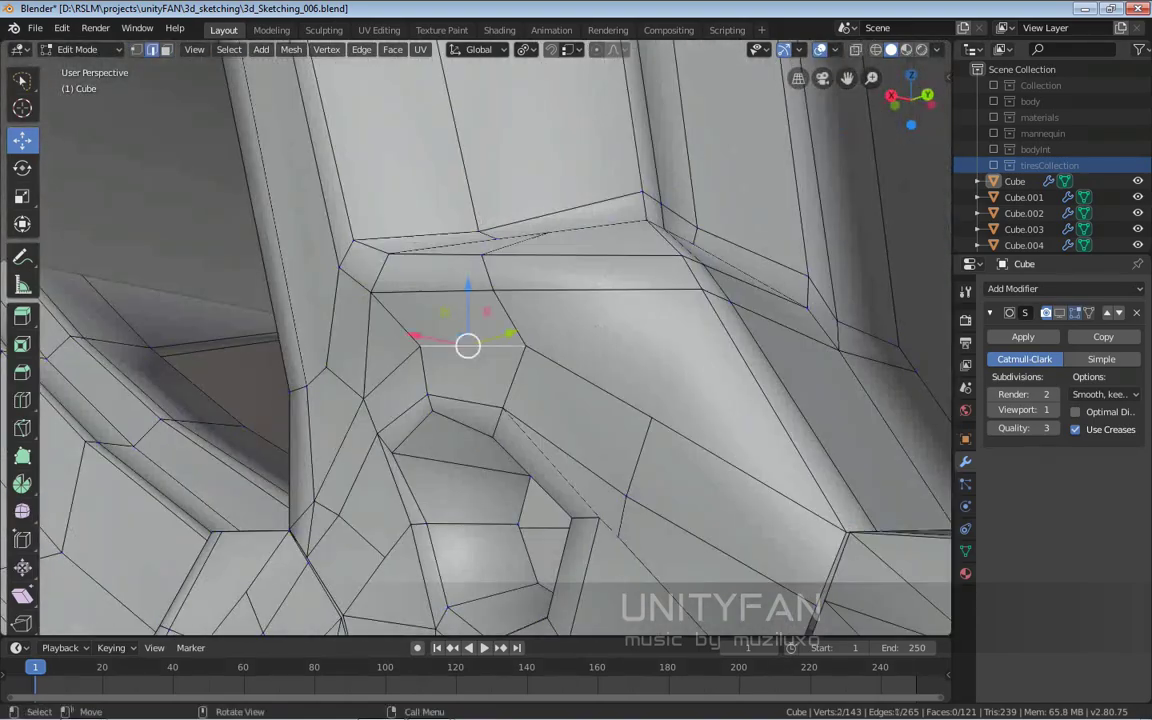
left_click(540, 452)
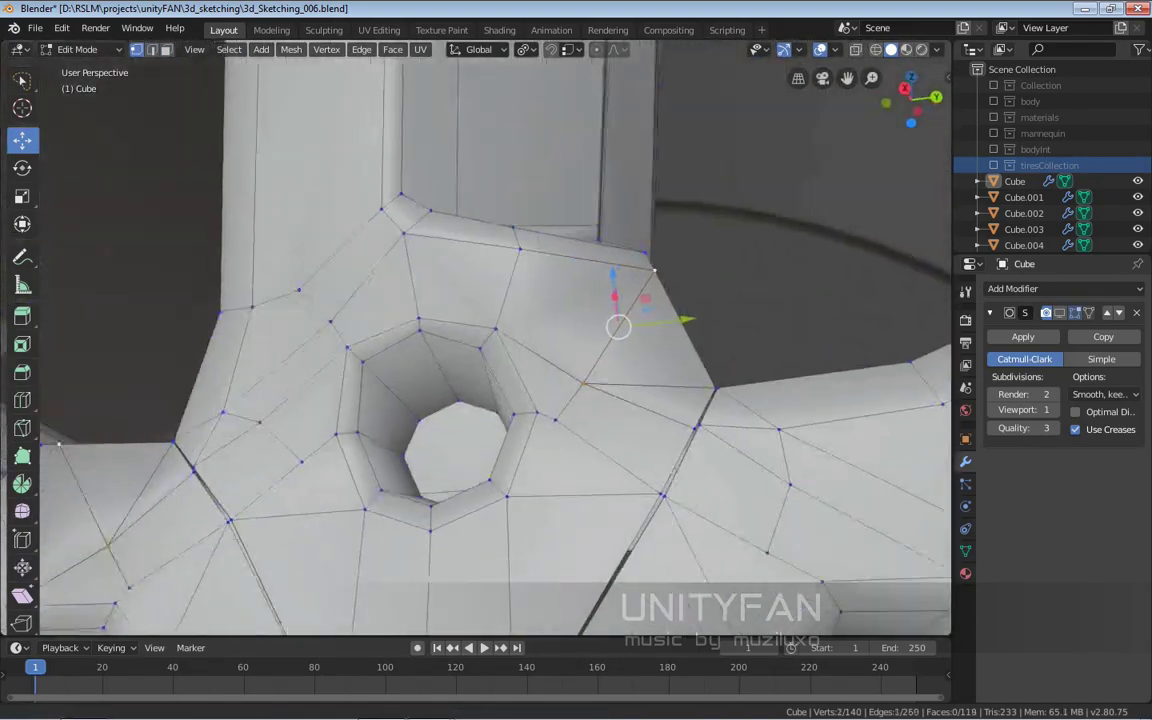
mouse_move(430, 520)
middle_mouse_down()
mouse_move(479, 561)
mouse_move(470, 555)
mouse_move(529, 533)
middle_mouse_up()
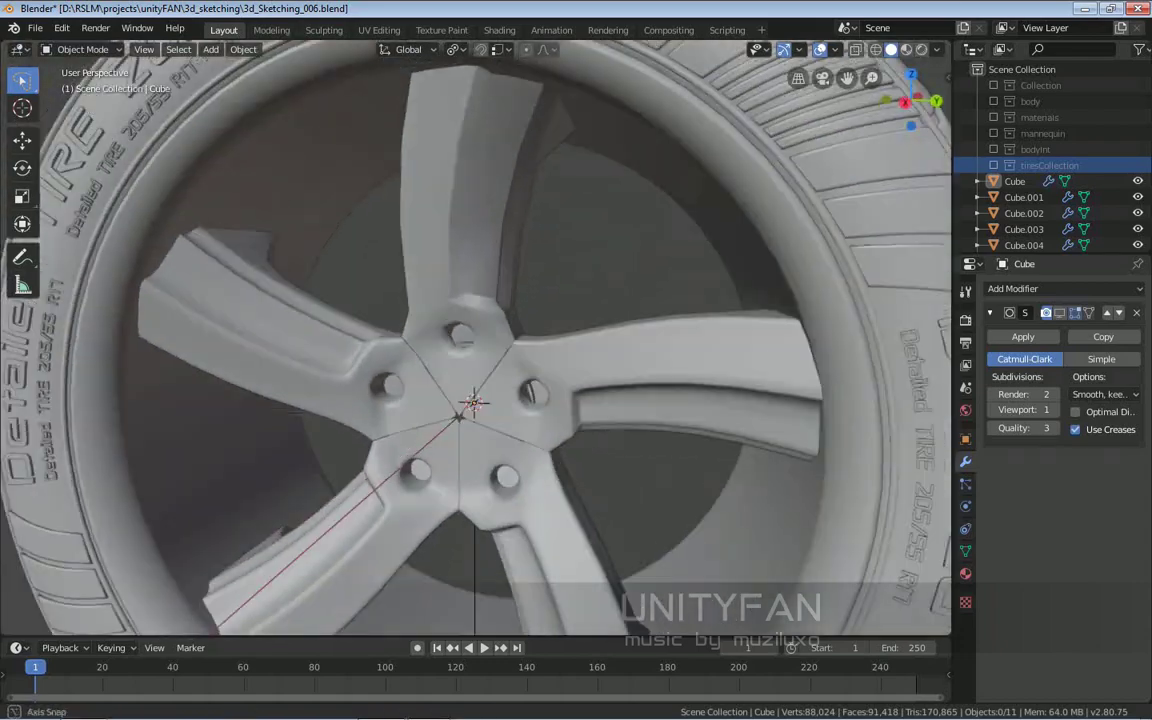
Step: In Solid shading and right view, slide vertices along the spoke edge at the hub joint
key("1")
scroll(610, 300, "up", 4)
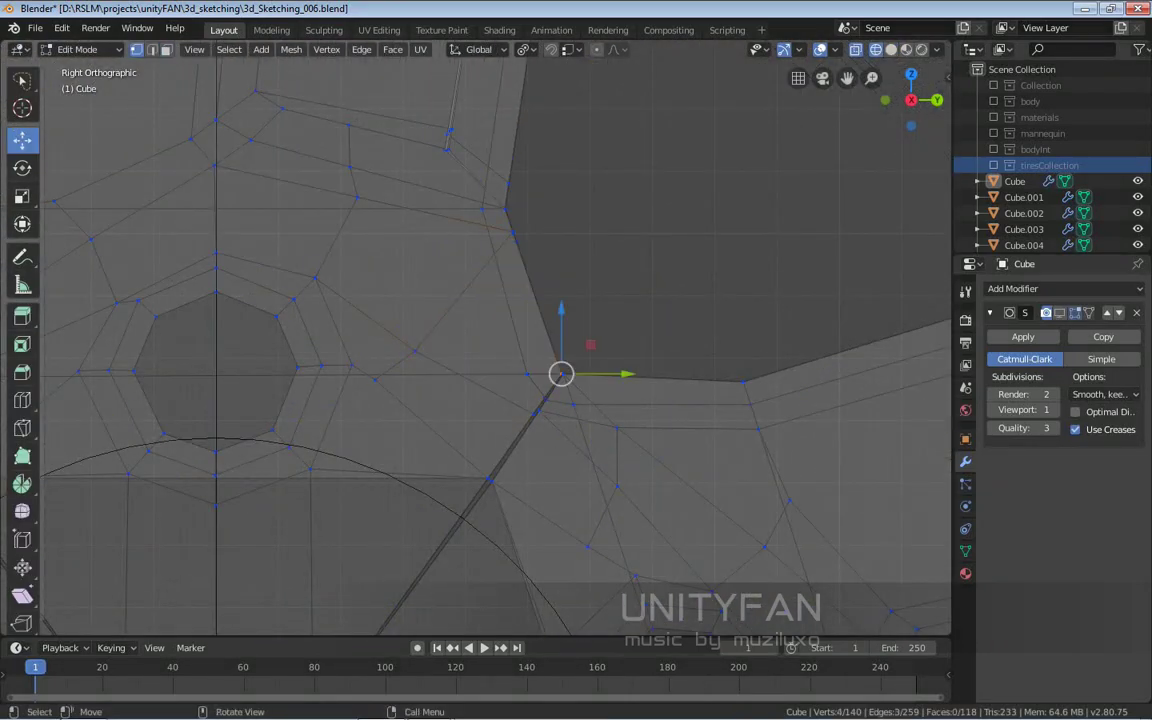
key("g")
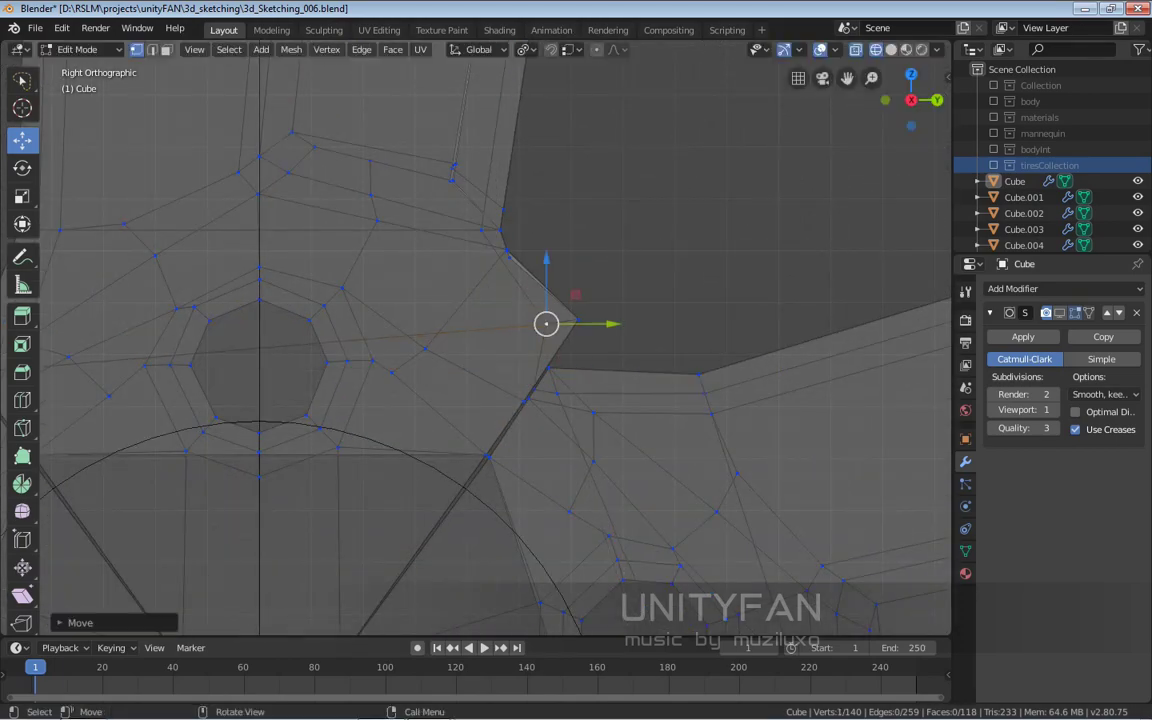
scroll(476, 330, "down", 2)
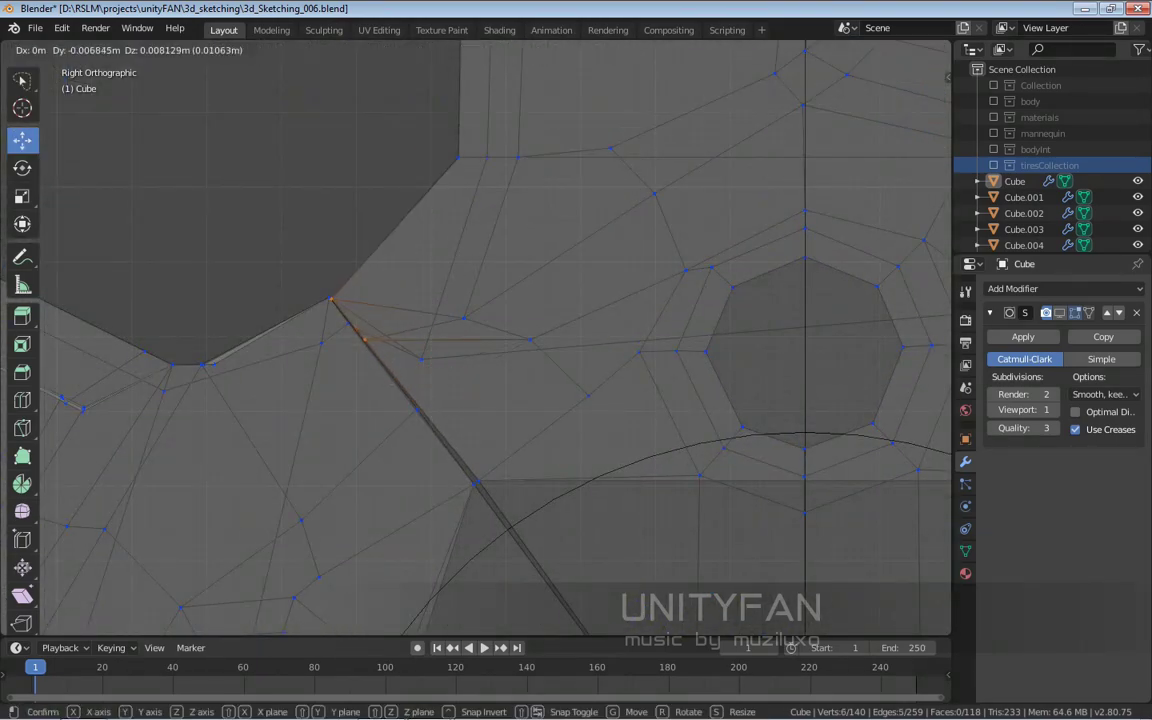
key("z")
left_click(728, 339)
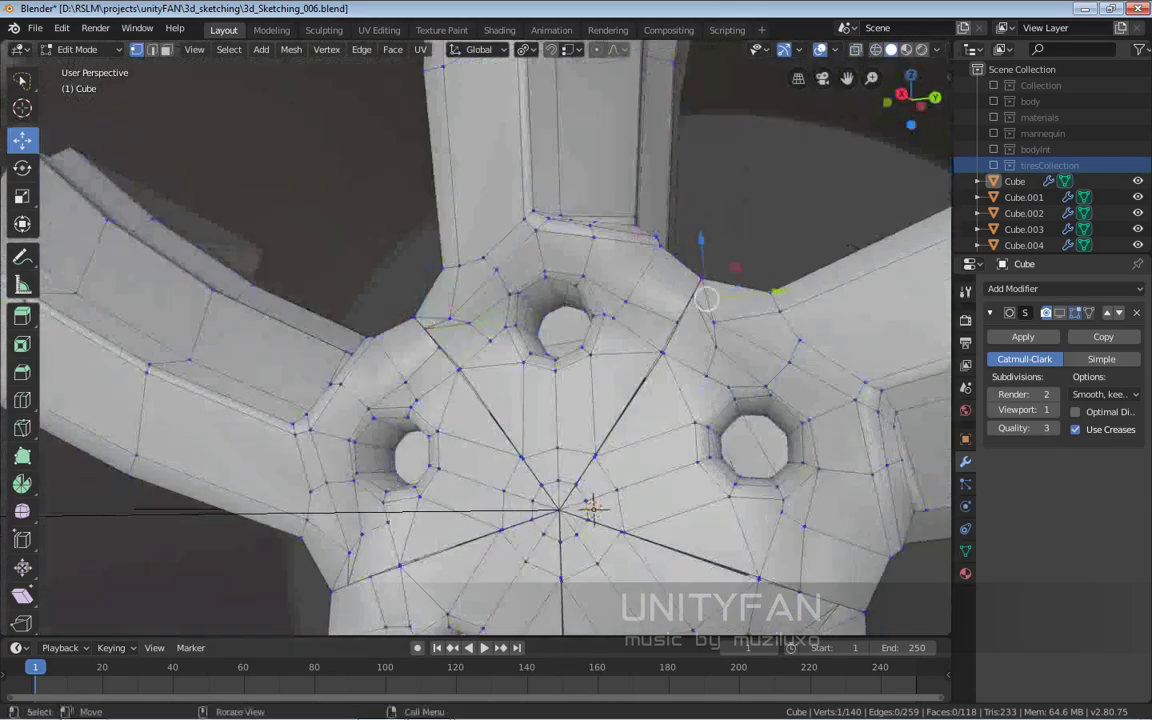
middle_click_drag(419, 339, 409, 338)
key("KP_3")
left_click_drag(409, 338, 380, 339)
Step: Inspect the hub and bolt holes with X-ray toggled on and off
scroll(380, 339, "up", 2)
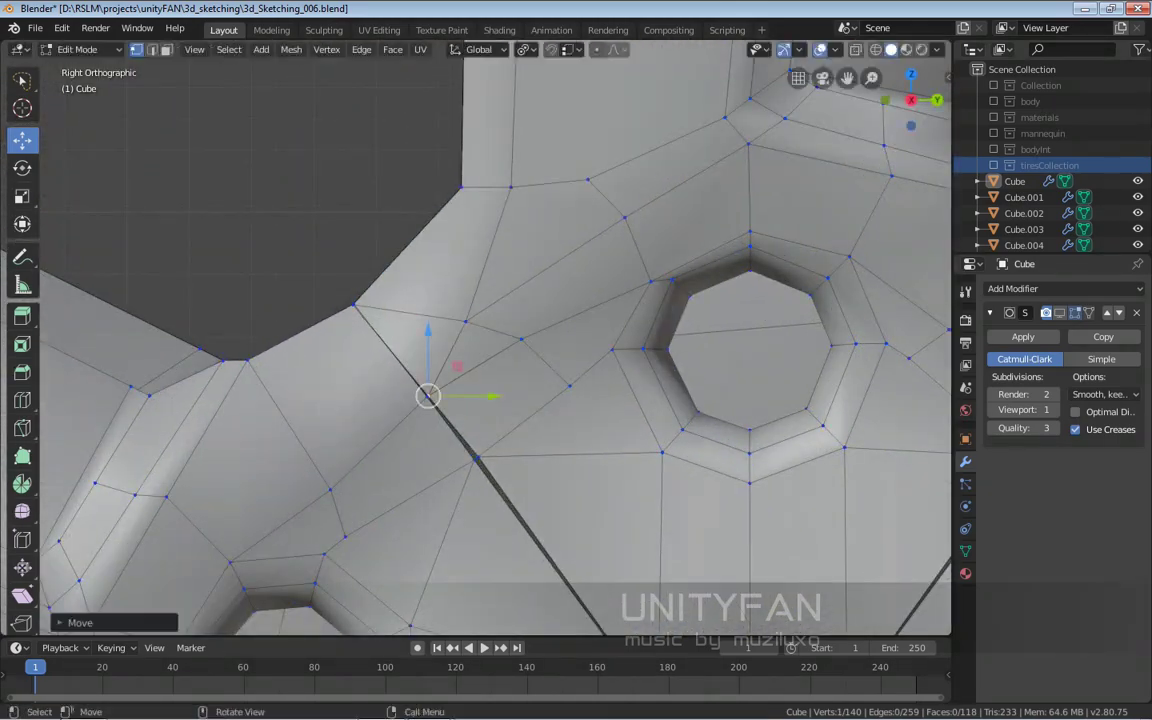
scroll(476, 337, "down", 3)
scroll(476, 337, "up", 4)
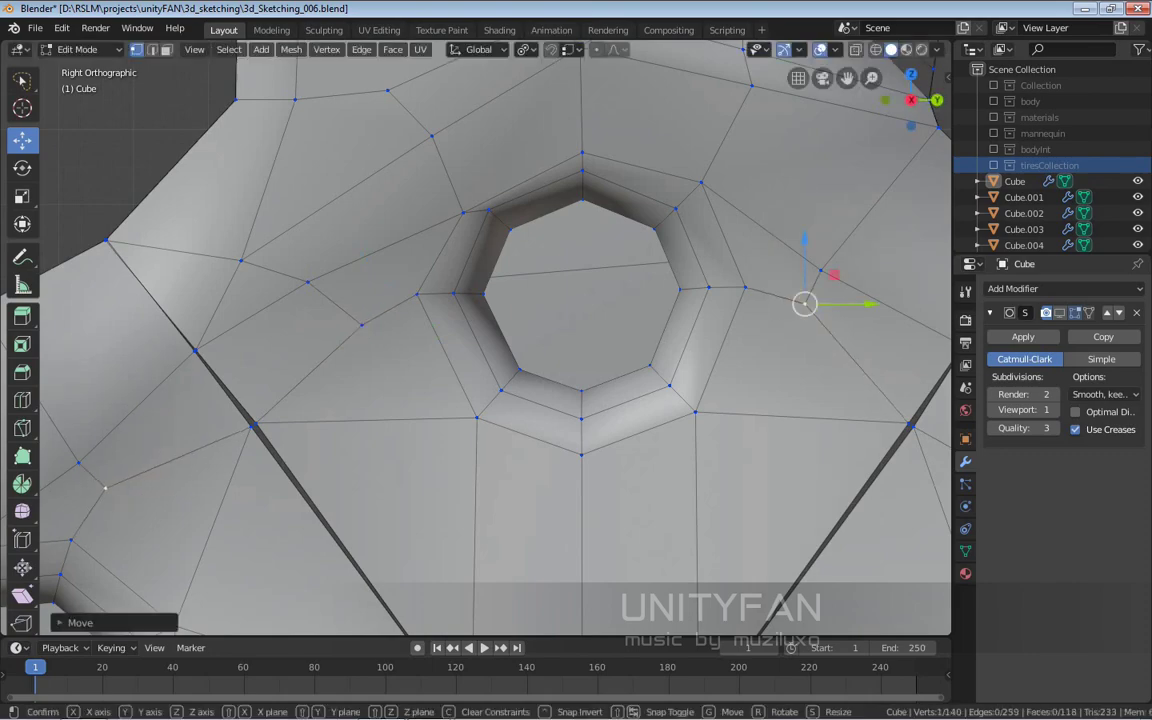
scroll(476, 337, "down", 2)
scroll(476, 337, "down", 2)
middle_click_drag(476, 337, 476, 300)
scroll(476, 337, "up", 2)
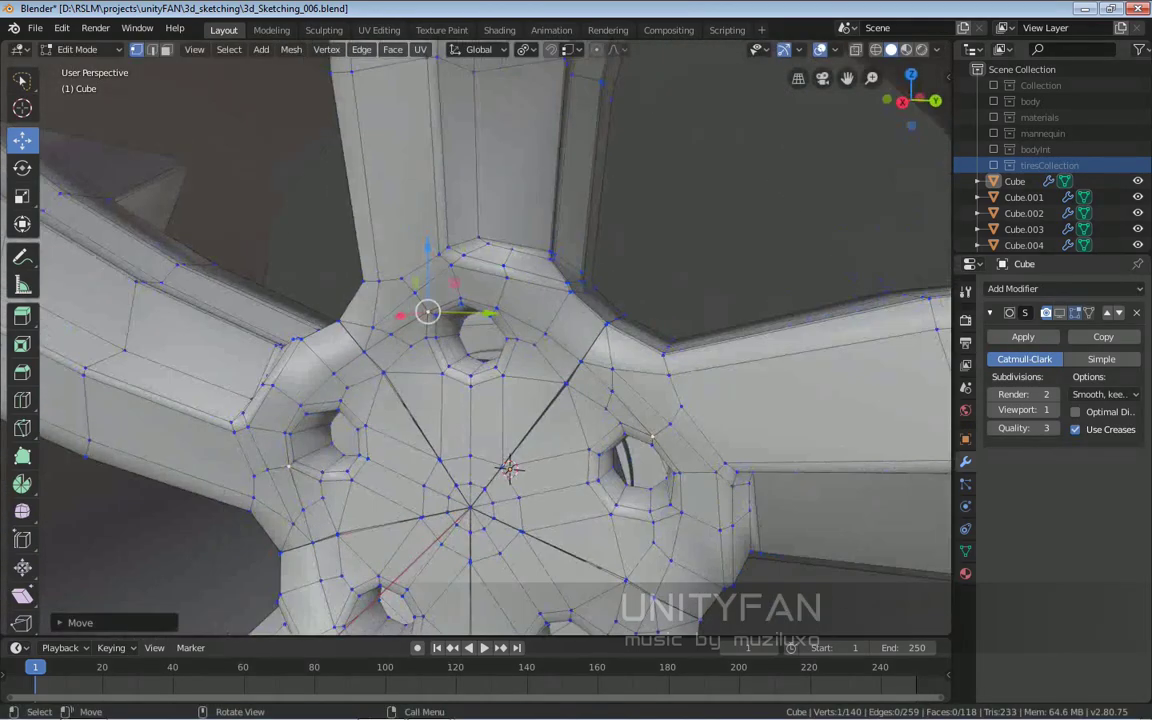
middle_click_drag(586, 329, 586, 329)
scroll(586, 329, "up", 3)
scroll(586, 329, "up", 2)
key("alt+z")
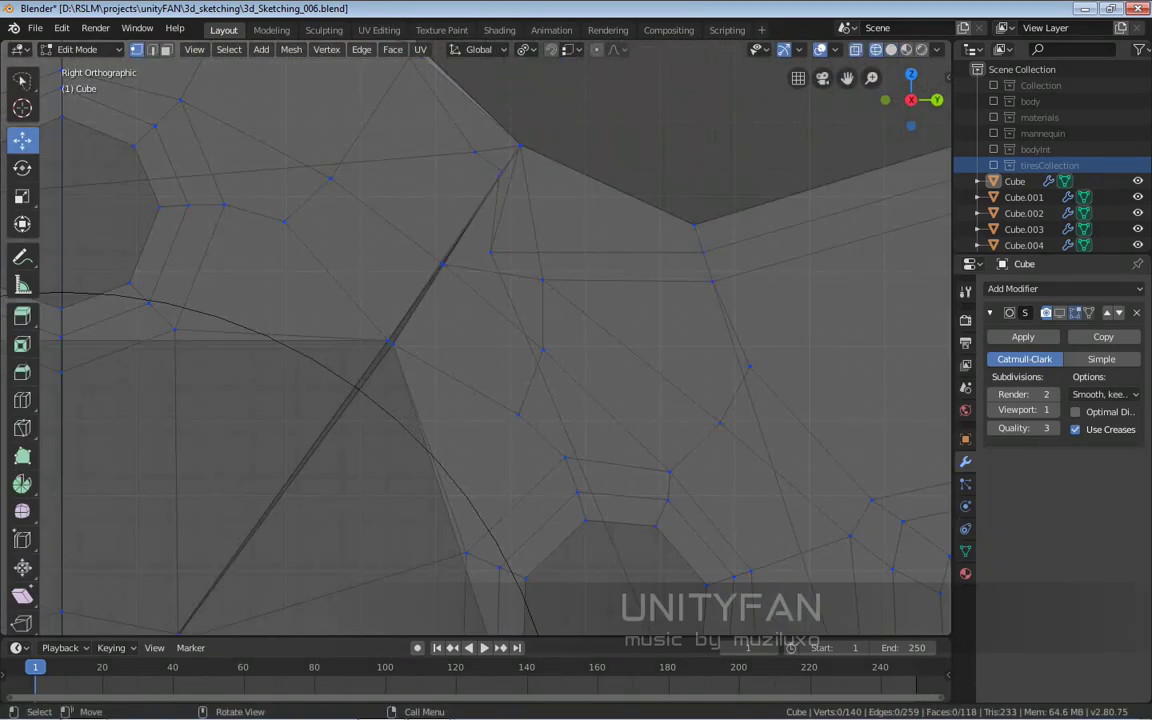
scroll(476, 337, "down", 2)
scroll(476, 337, "up", 2)
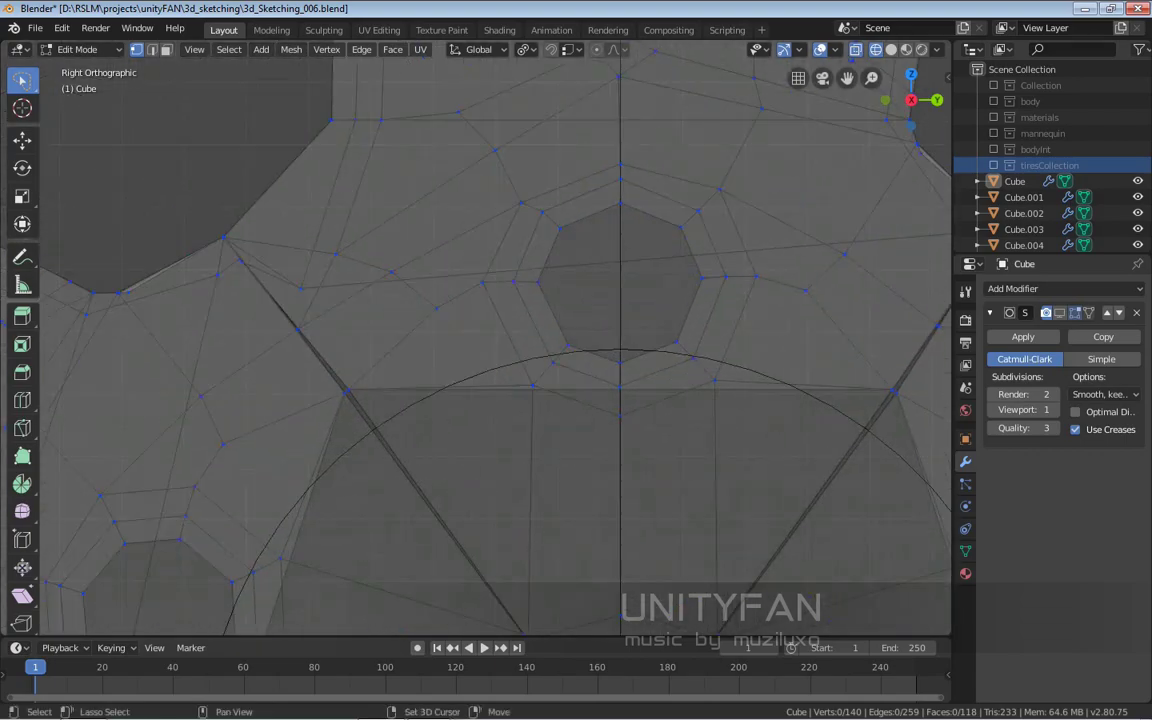
key("alt+z")
scroll(476, 337, "up", 2)
scroll(476, 337, "up", 1)
Step: Nudge the selection once more, then view the whole wheel in perspective in Object Mode
key("shift+space")
key("g")
scroll(476, 337, "down", 2)
key("KP_5")
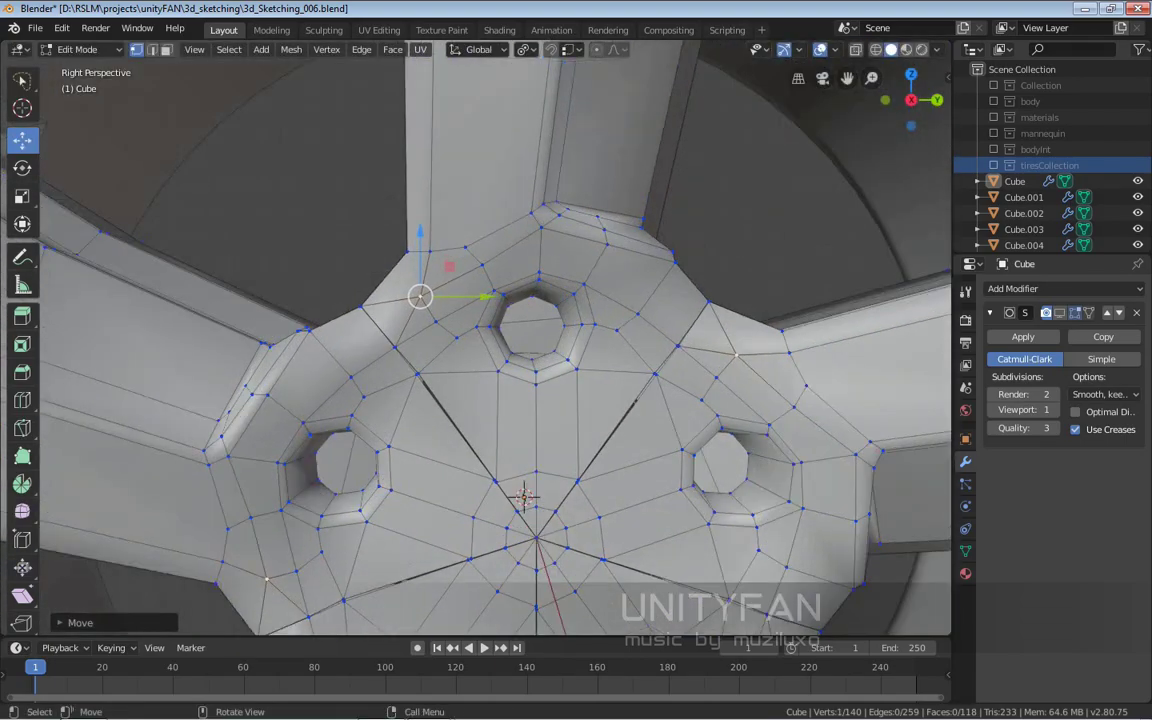
key("Tab")
mouse_move(476, 337)
middle_mouse_down()
mouse_move(476, 300)
mouse_move(490, 404)
middle_mouse_up()
scroll(476, 337, "up", 1)
scroll(476, 337, "down", 3)
Step: Preview the wheel with its materials, then switch the viewport back to solid shading
key("z")
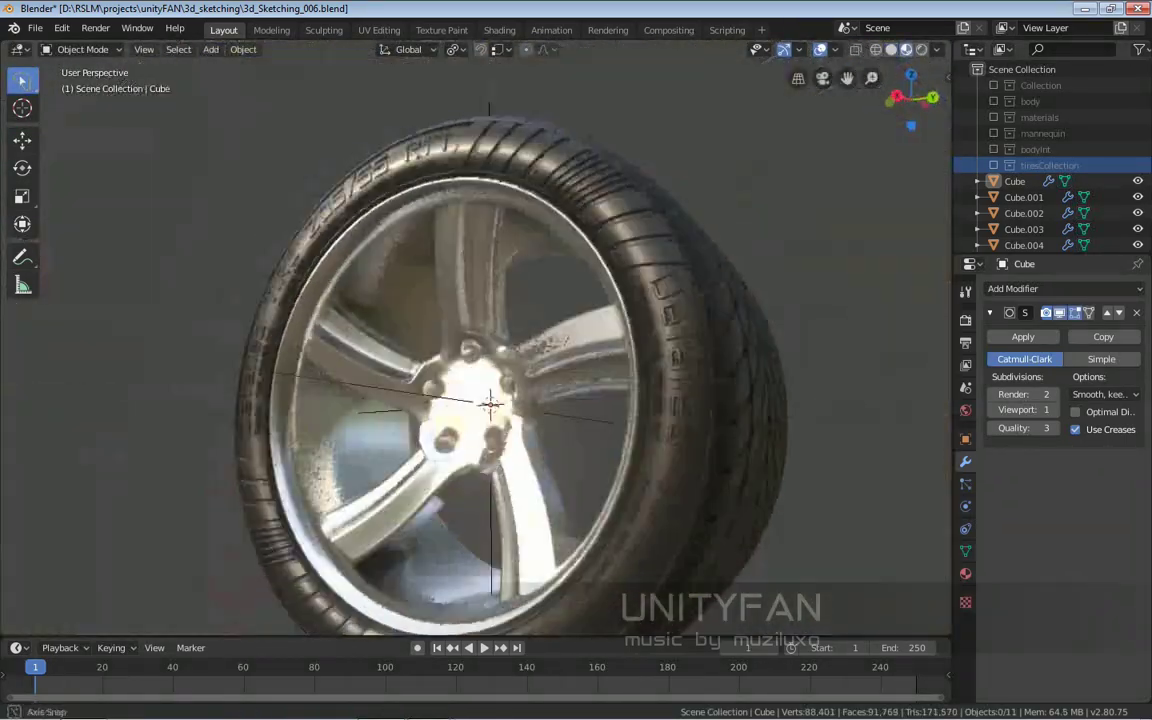
scroll(476, 337, "up", 5)
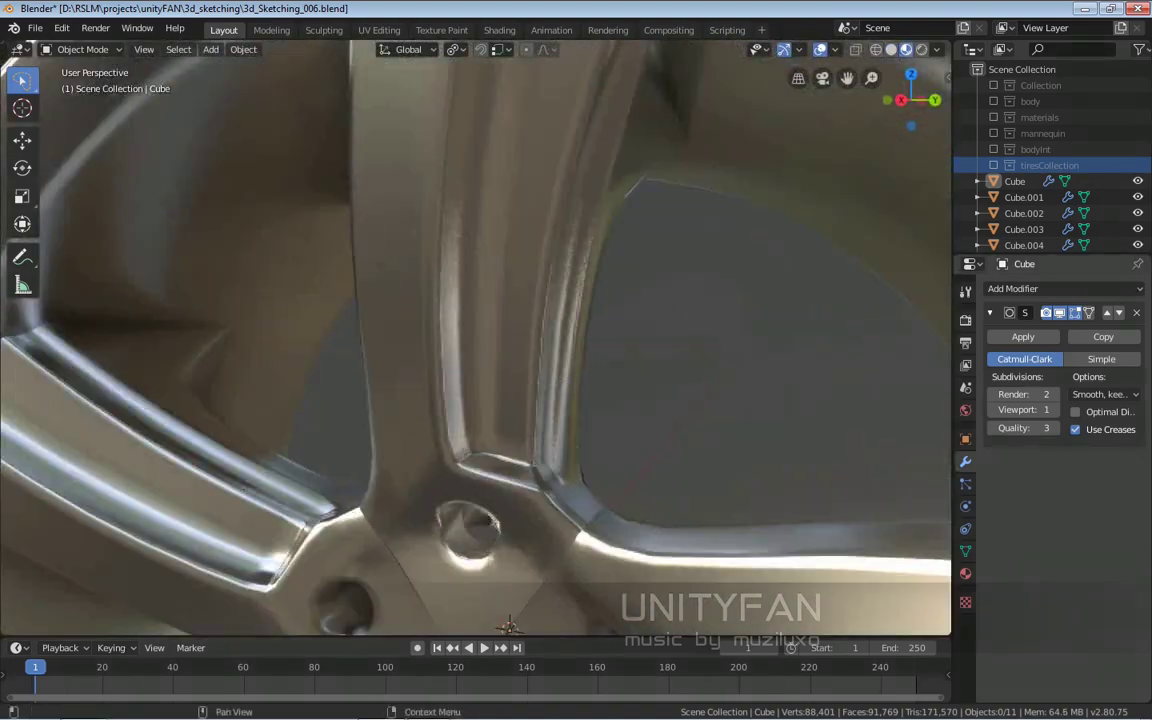
key("Tab")
key("z")
left_click(596, 442)
key("Tab")
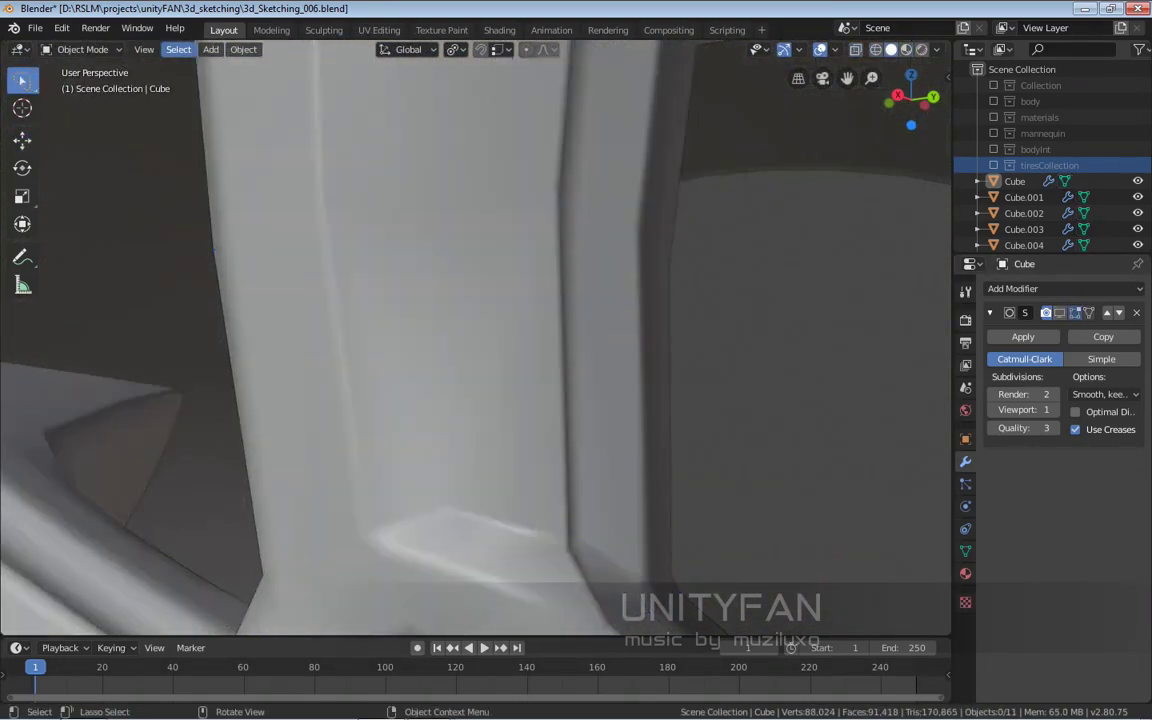
left_click(243, 49)
key("Escape")
scroll(491, 374, "down", 4)
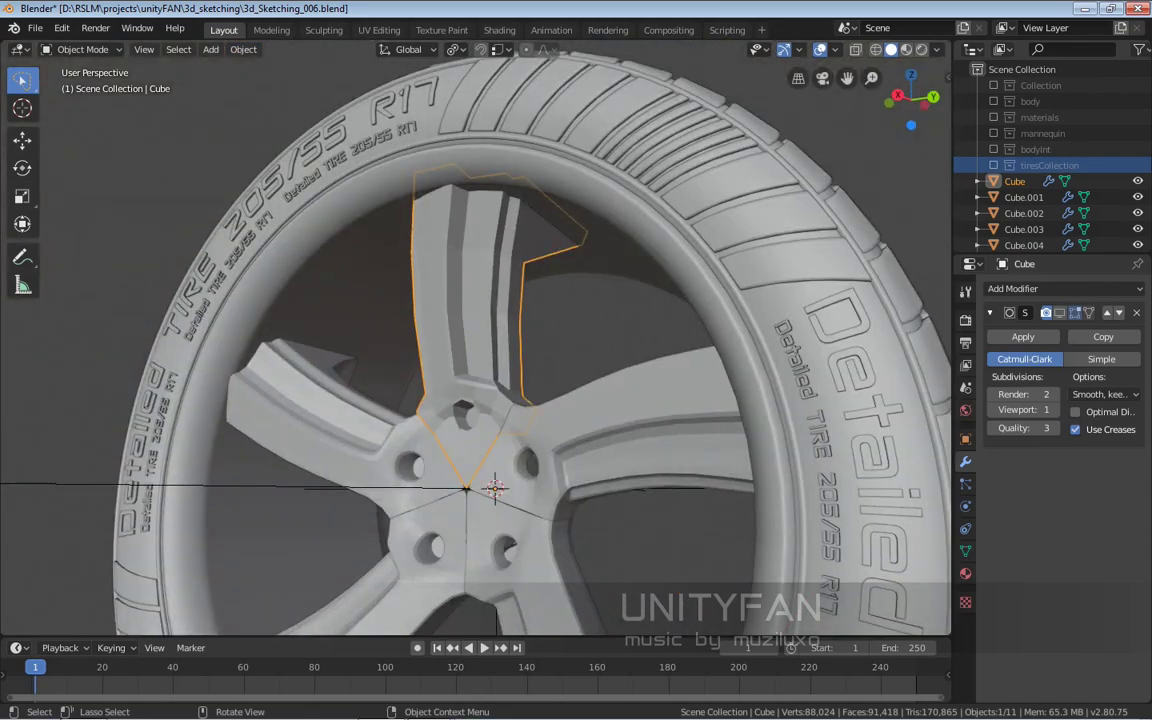
Step: Knife-cut a new edge running down the wheel spoke and confirm it
key("Tab")
scroll(491, 374, "up", 6)
key("k")
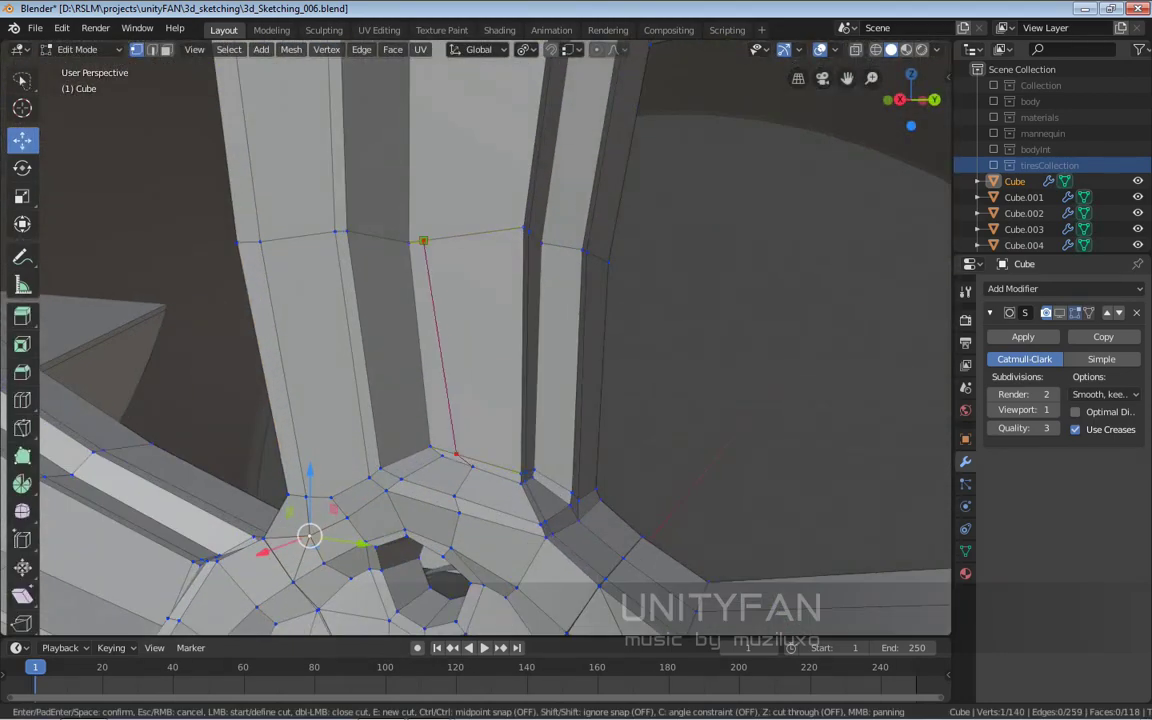
scroll(423, 241, "down", 2)
scroll(423, 241, "down", 3)
key("Return")
scroll(486, 607, "up", 1)
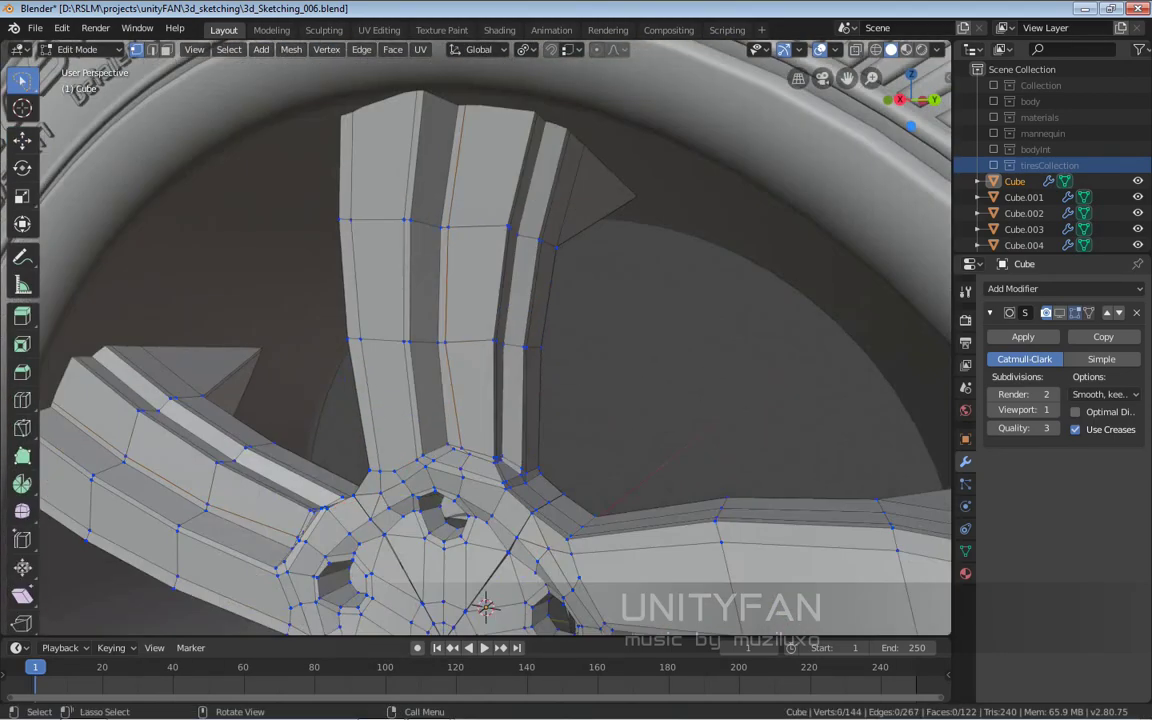
key("Tab")
scroll(476, 337, "down", 3)
Step: Try a second knife cut across the spoke from the side, then cancel it
left_click(243, 49)
scroll(476, 337, "down", 3)
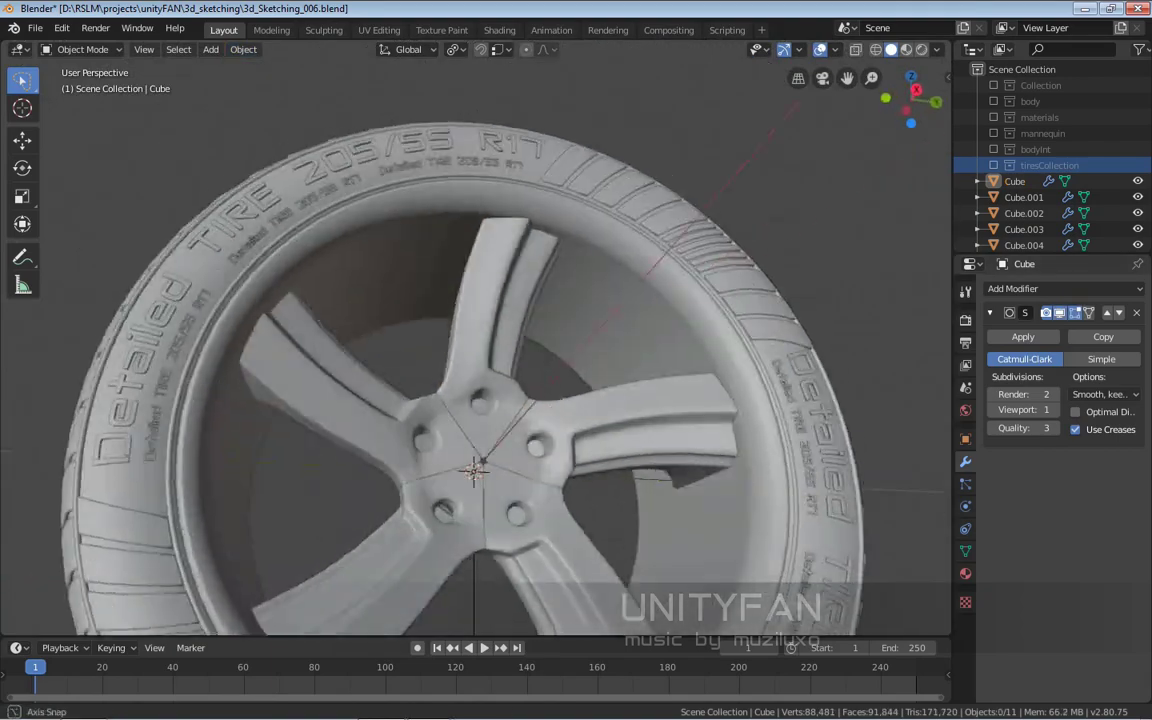
middle_click_drag(476, 337, 360, 330)
scroll(476, 337, "up", 8)
key("Tab")
key("k")
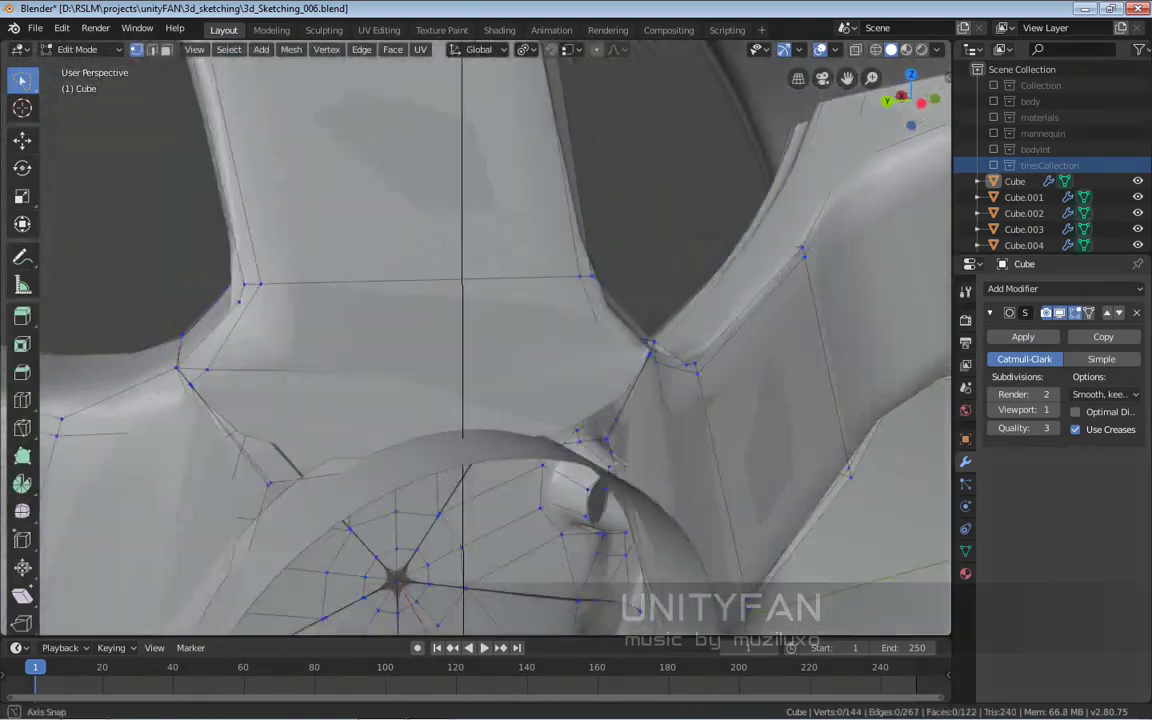
middle_click_drag(476, 337, 502, 470)
key("Escape")
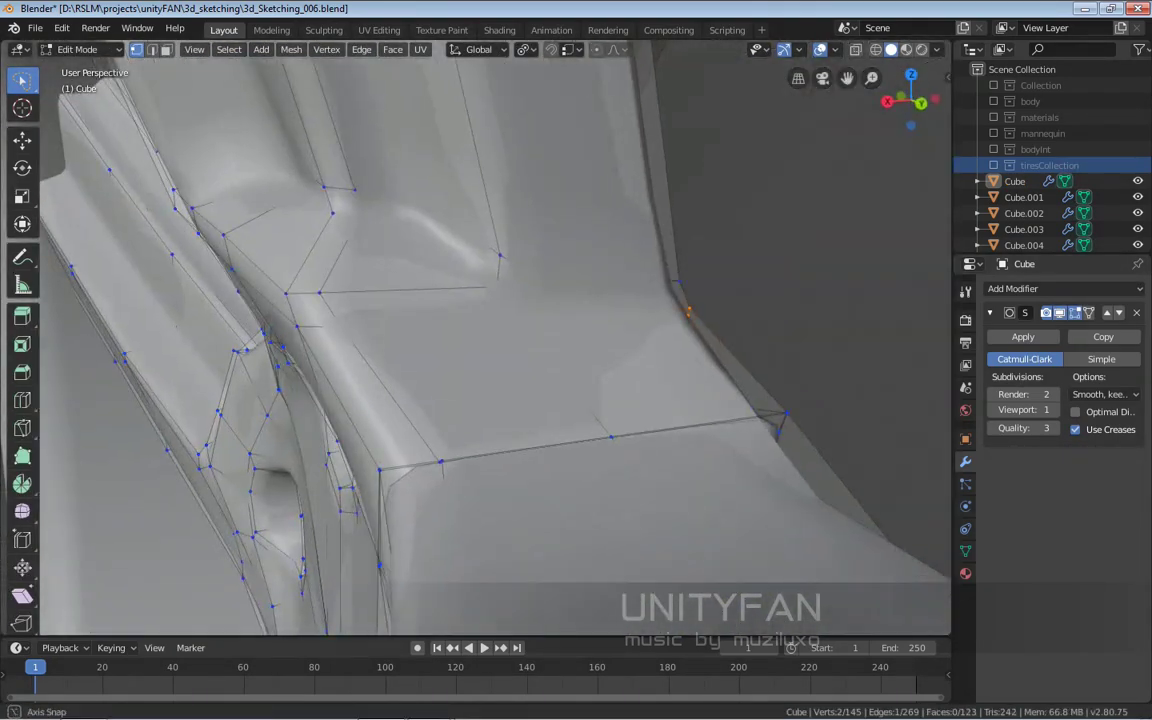
scroll(502, 470, "down", 4)
key("Tab")
scroll(472, 548, "down", 3)
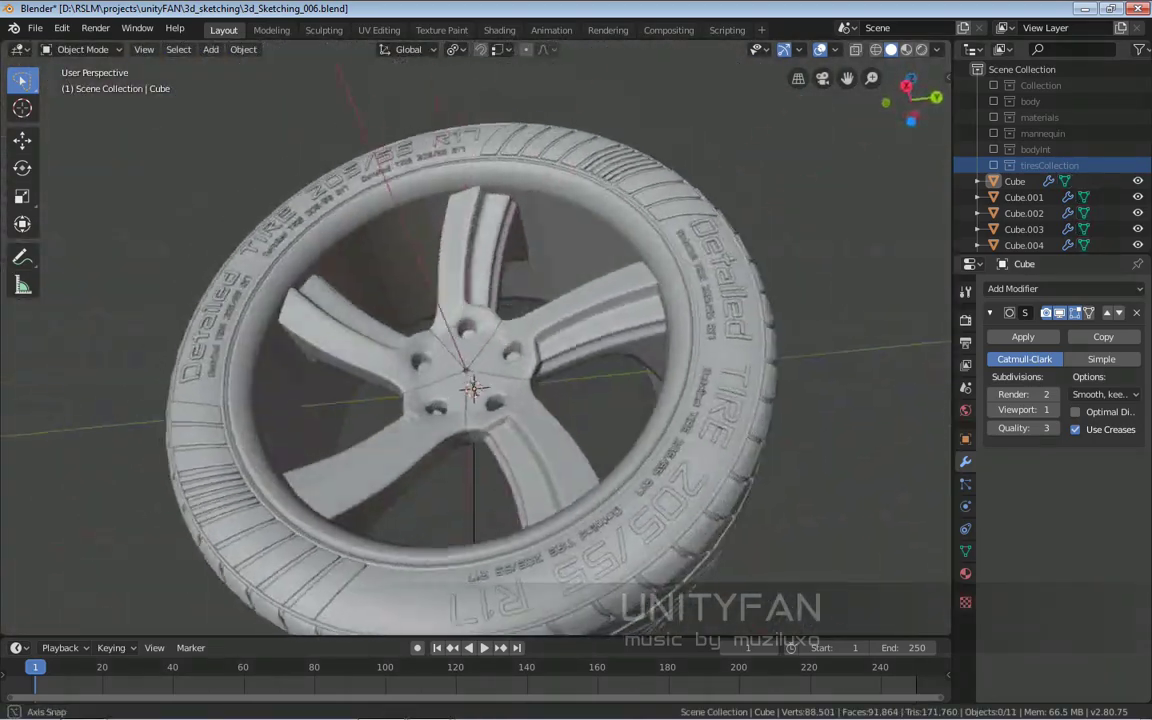
Step: Select the Plane.014 hub piece and edit it in right side view with the Knife tool
middle_click_drag(476, 337, 500, 360)
scroll(476, 337, "up", 2)
scroll(476, 337, "up", 4)
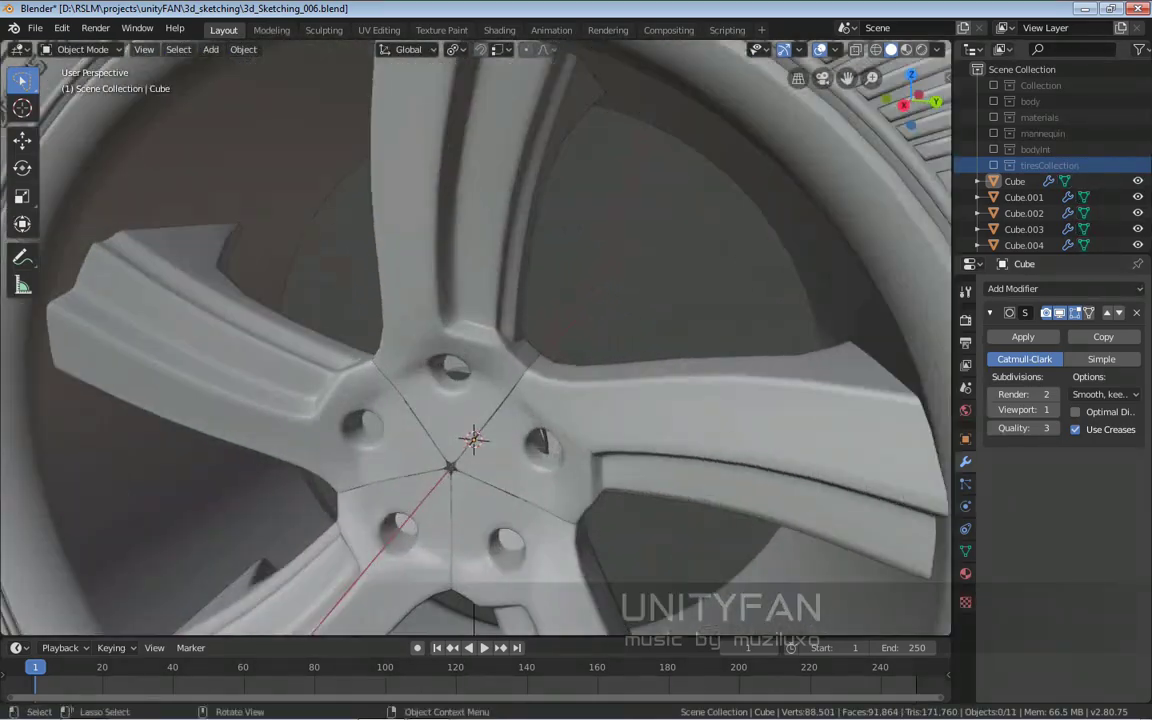
left_click(445, 250)
key("Tab")
mouse_move(473, 481)
middle_mouse_down()
mouse_move(571, 424)
mouse_move(585, 348)
middle_mouse_up()
key("KP_3")
key("k")
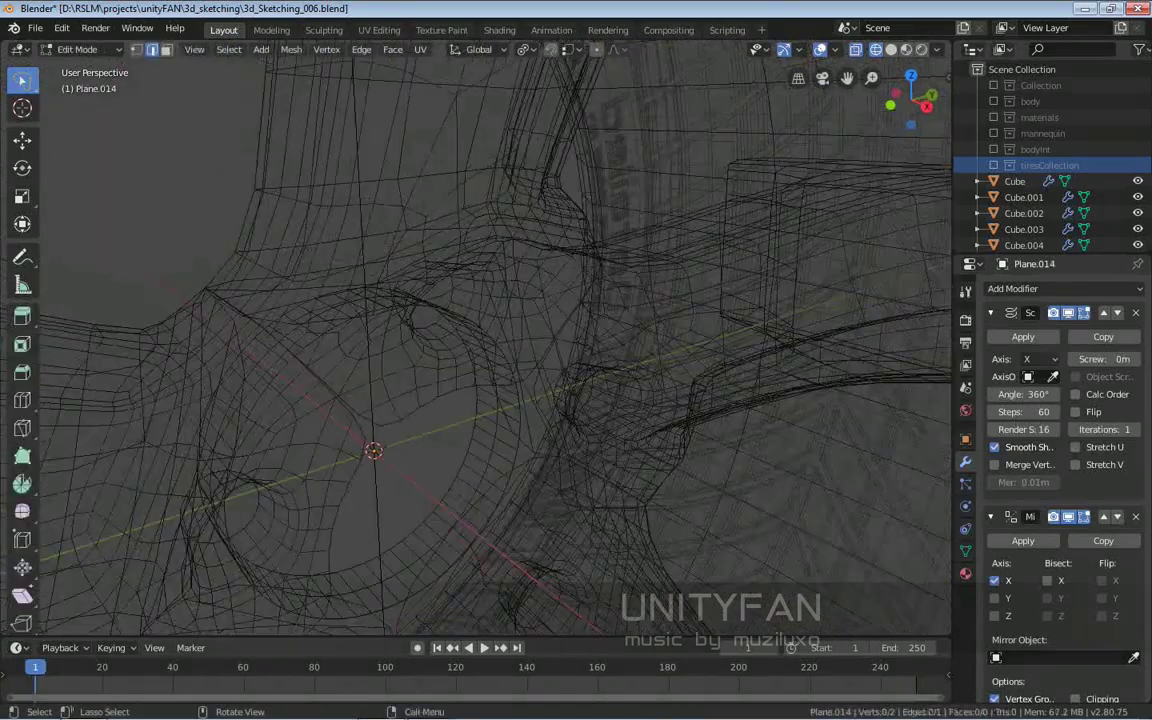
Step: Extrude the centre hole's edges into a new strip, working in solid shading from the right side
key("KP_3")
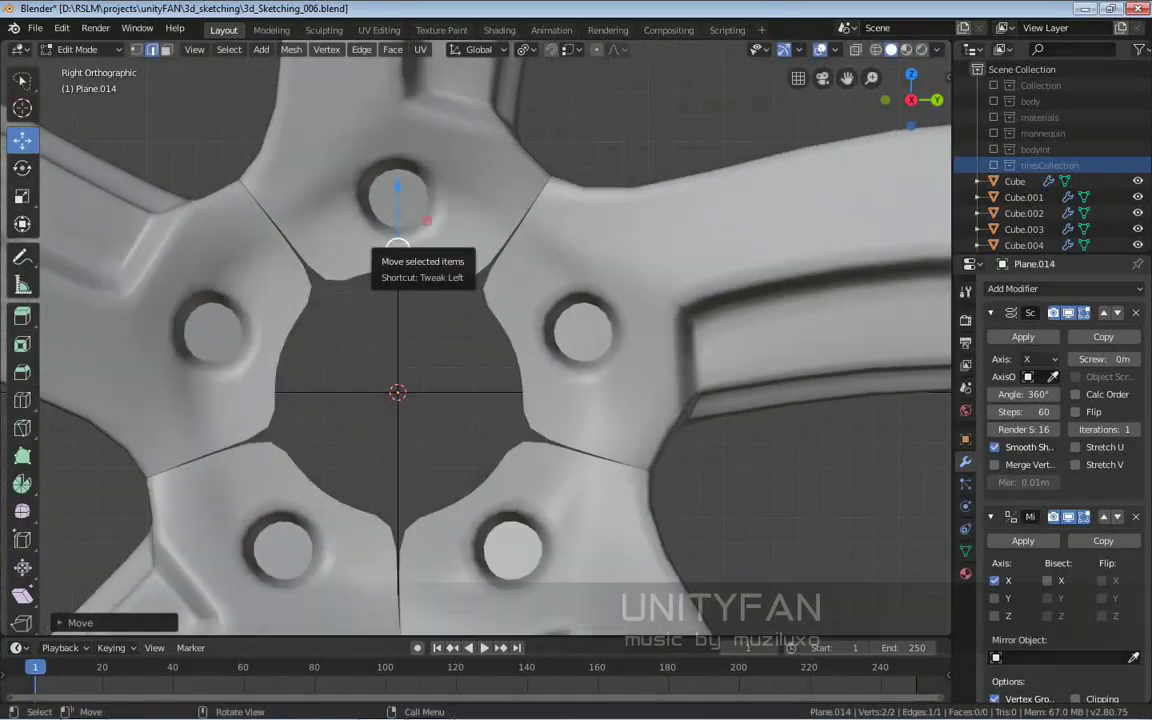
key("shift+z")
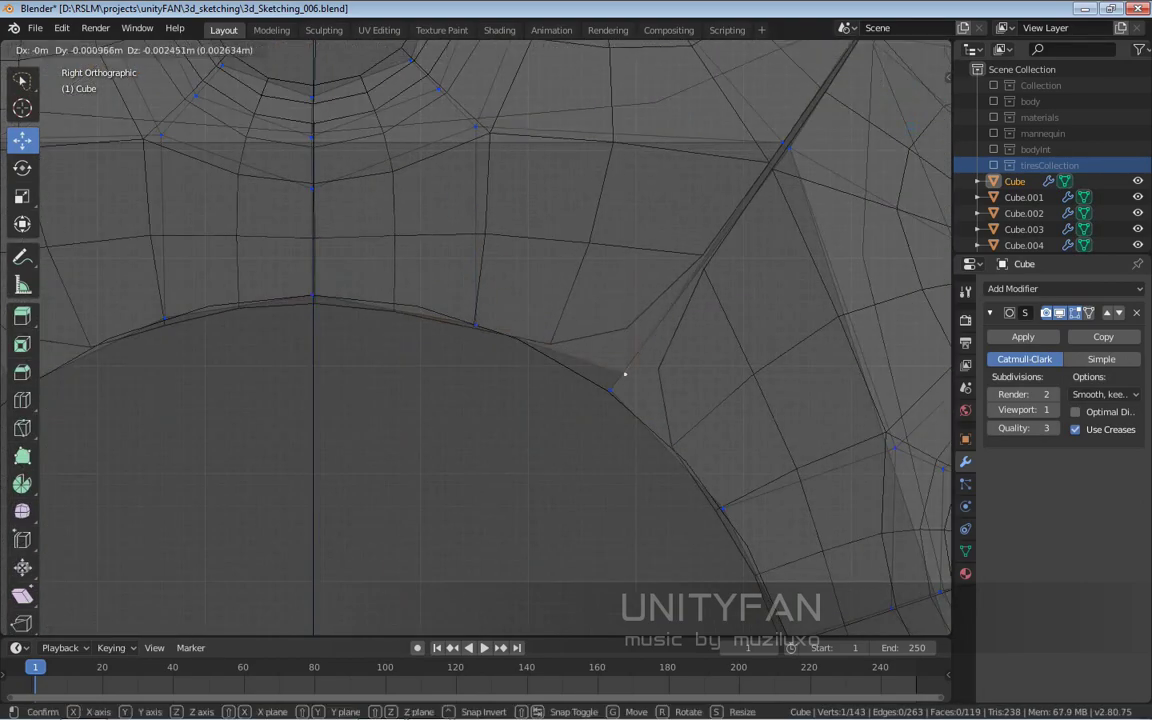
mouse_move(500, 300)
middle_mouse_down()
mouse_move(553, 355)
mouse_move(441, 254)
middle_mouse_up()
key("z")
left_click(571, 368)
key("e")
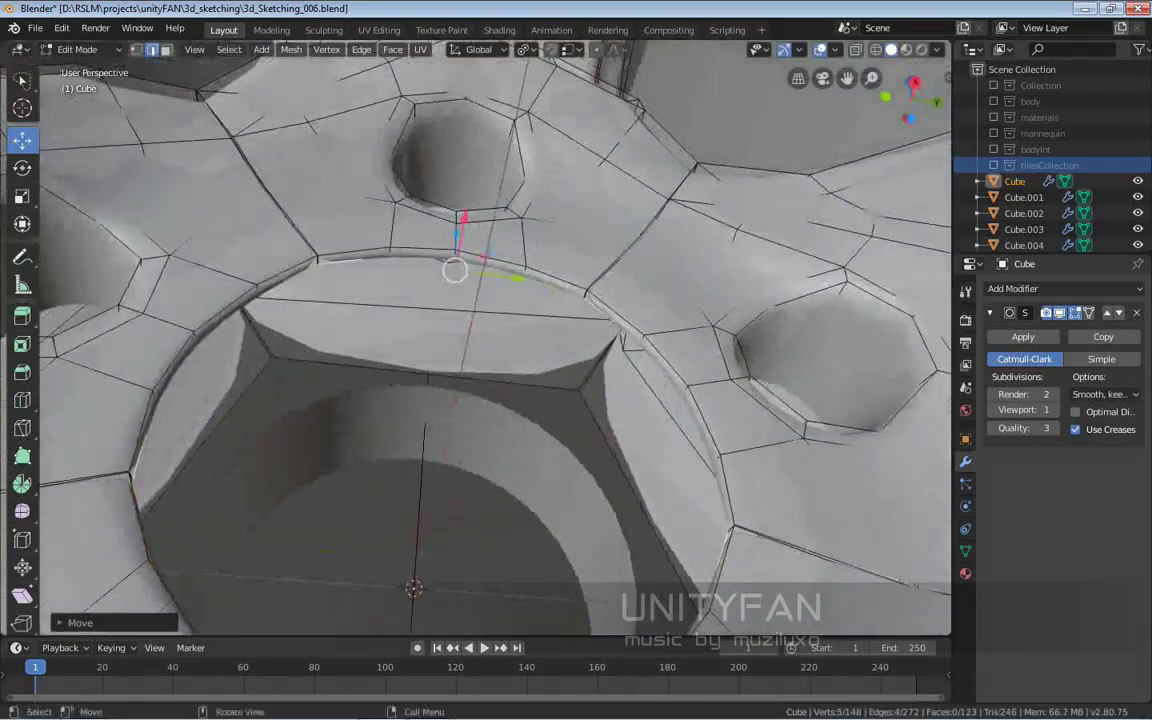
key("KP_3")
scroll(476, 336, "up", 2)
scroll(476, 336, "up", 2)
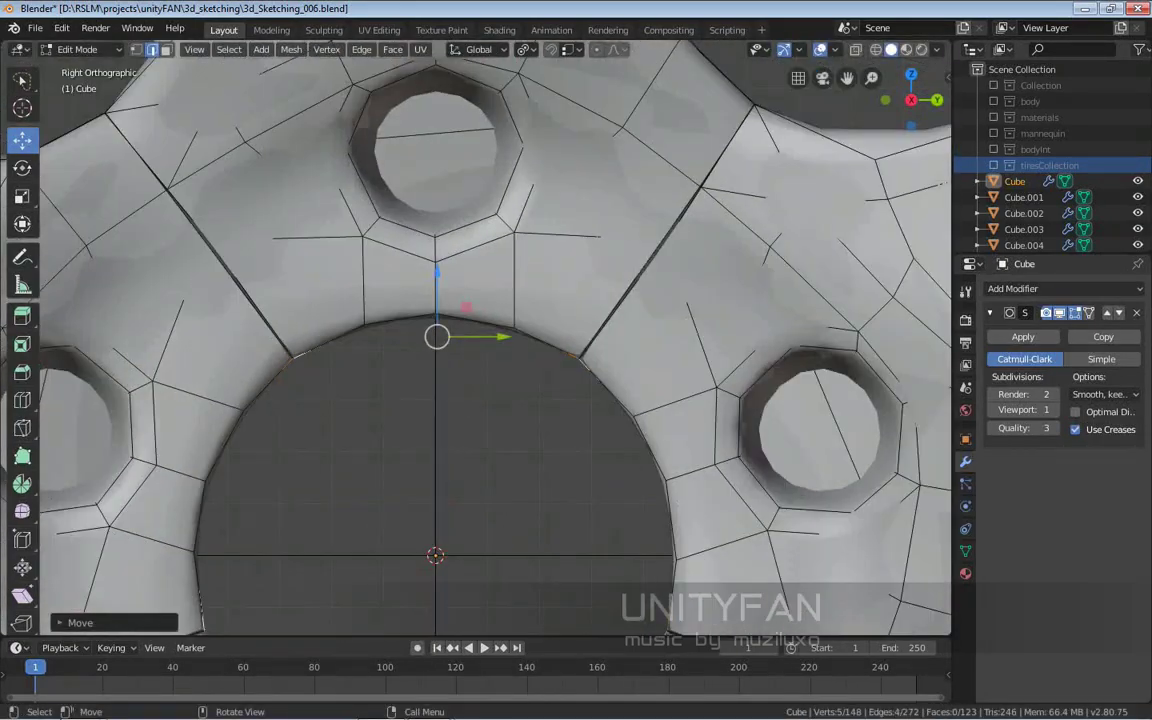
Step: Knife-cut along the opening's arc in vertex select, adjust the vertices, and return to Object Mode
key("1")
scroll(279, 393, "up", 1)
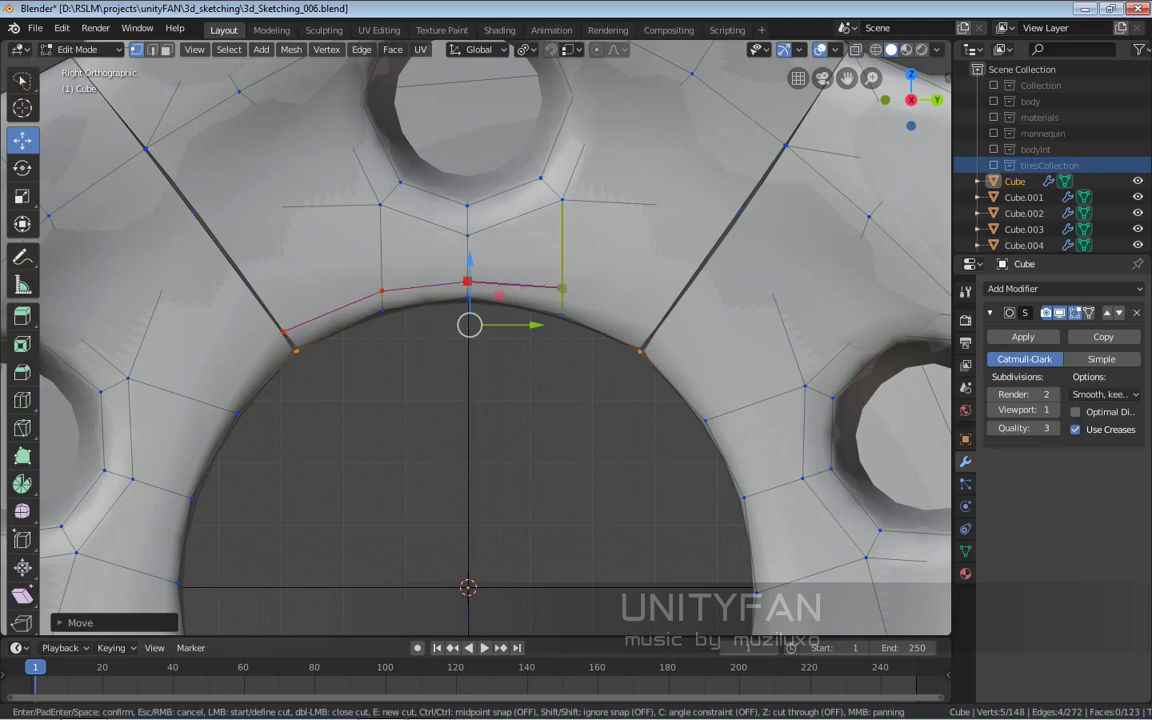
key("Return")
scroll(480, 345, "up", 2)
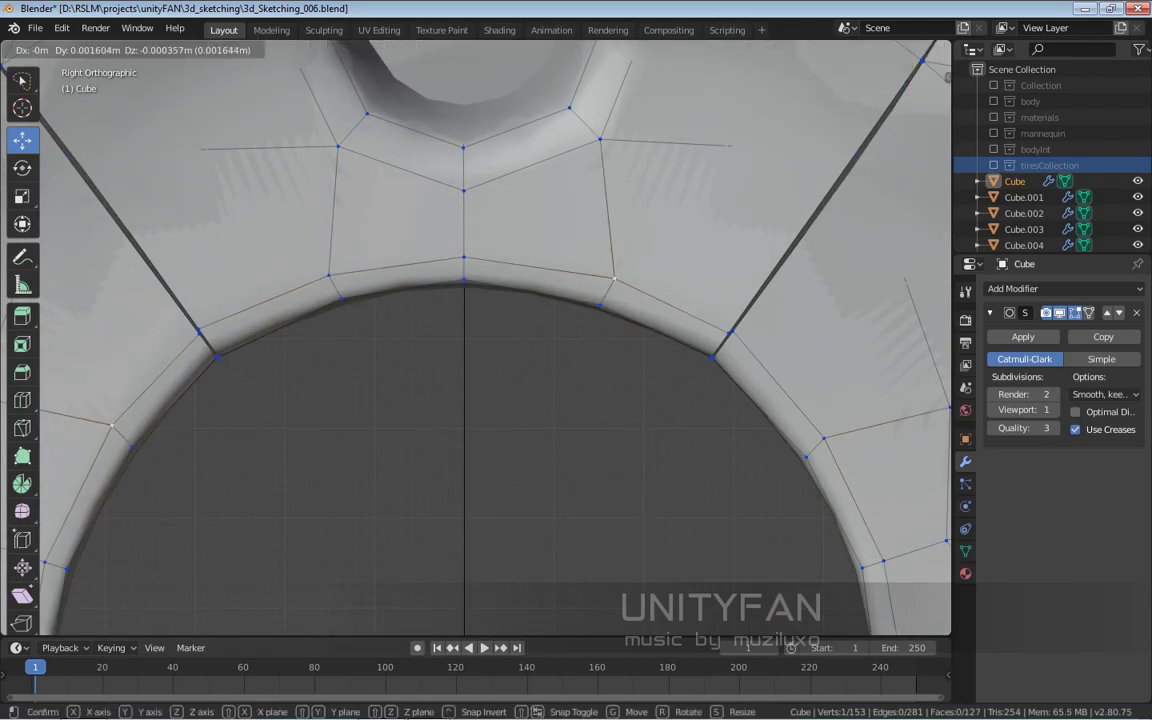
key("Return")
scroll(476, 340, "down", 3)
key("Tab")
middle_click_drag(476, 340, 560, 300)
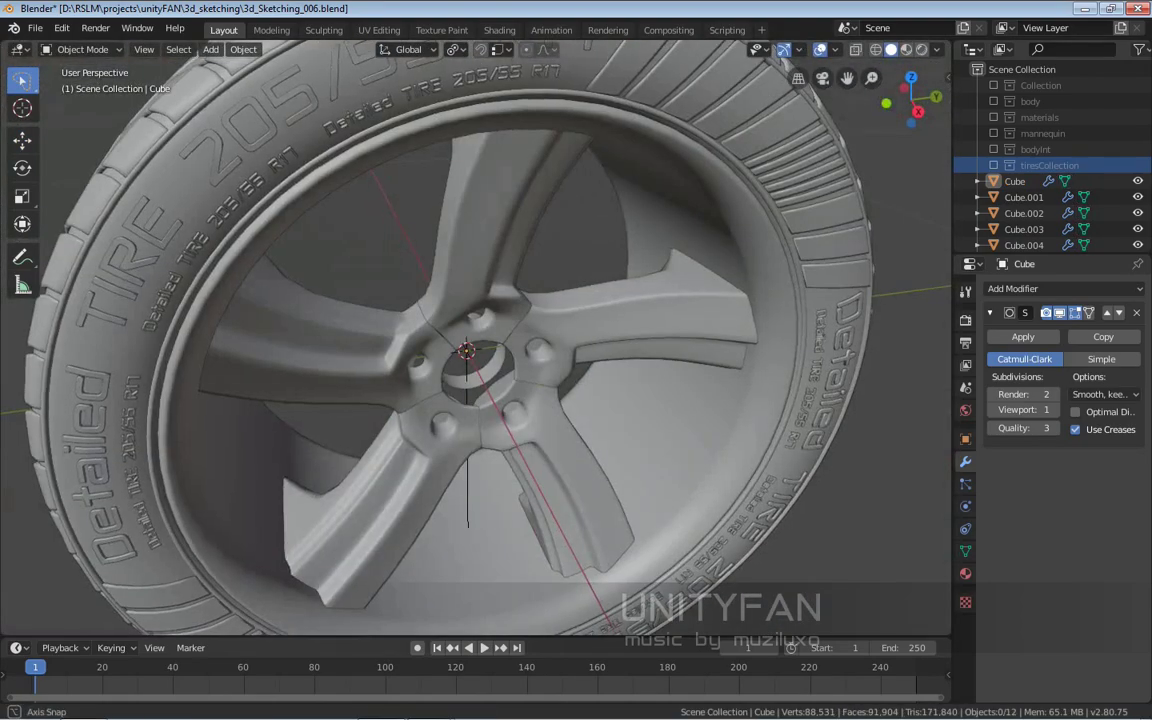
Step: Select the inner hub ring Plane.014 from a frontal wheel view
mouse_move(476, 340)
middle_mouse_down()
mouse_move(520, 330)
mouse_move(440, 340)
middle_mouse_up()
scroll(476, 340, "down", 3)
scroll(470, 355, "up", 2)
scroll(1040, 140, "down", 3)
scroll(1040, 100, "up", 3)
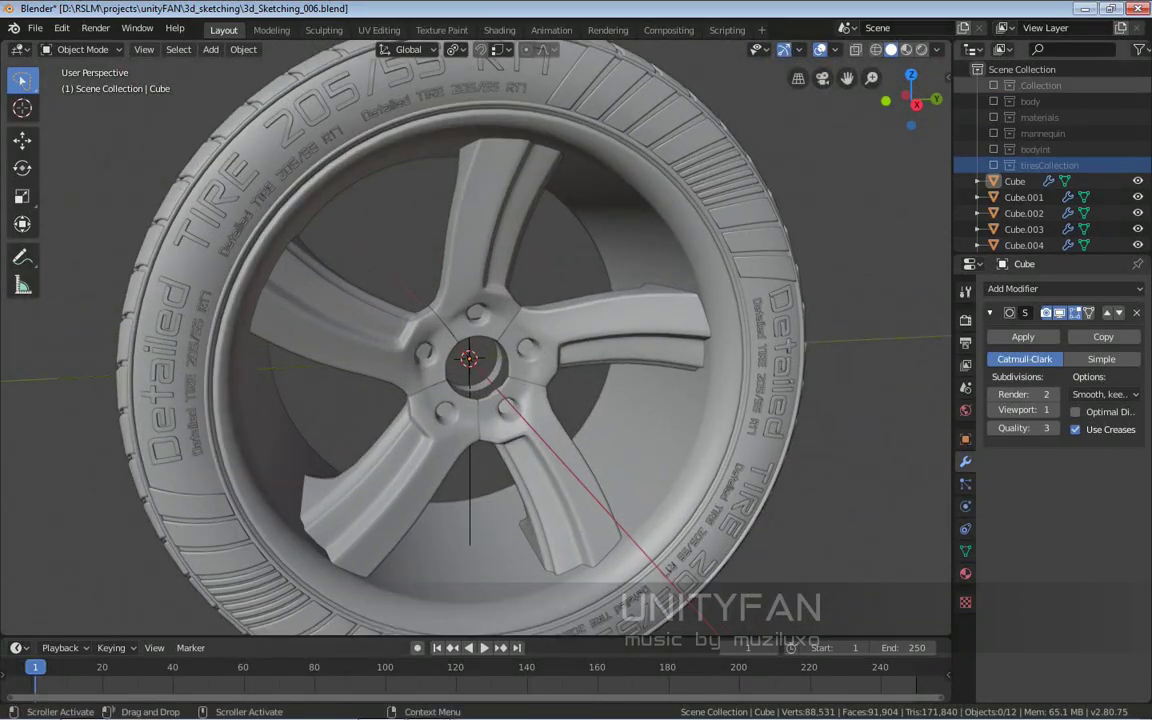
mouse_move(520, 300)
middle_mouse_down()
mouse_move(480, 330)
mouse_move(480, 350)
mouse_move(420, 380)
mouse_move(460, 370)
mouse_move(440, 405)
middle_mouse_up()
left_click(500, 240)
scroll(470, 360, "up", 4)
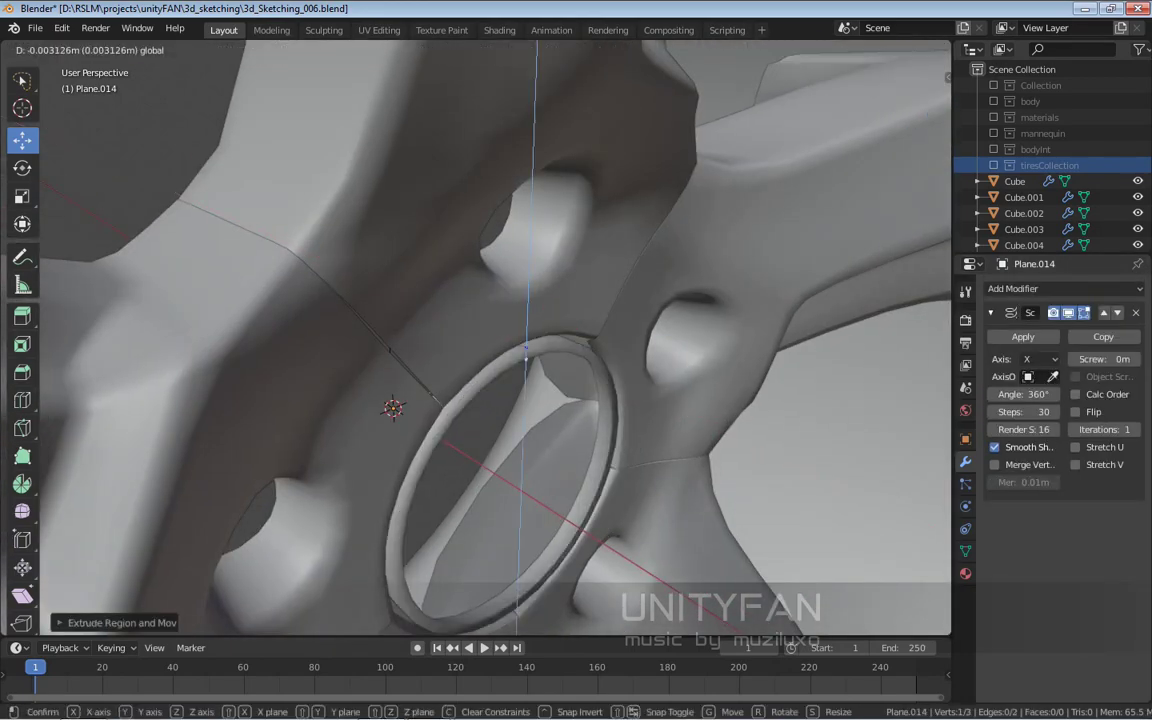
Step: Slide the extruded ring profile into the hub bore as a centre cap and exit Edit Mode
middle_click_drag(470, 360, 440, 390)
key("Return")
key("Return")
key("Return")
mouse_move(507, 428)
middle_mouse_down()
mouse_move(522, 445)
mouse_move(514, 475)
mouse_move(462, 447)
mouse_move(458, 360)
mouse_move(432, 318)
mouse_move(440, 345)
middle_mouse_up()
key("n")
scroll(452, 461, "up", 2)
key("Tab")
scroll(462, 447, "down", 3)
scroll(458, 360, "down", 4)
scroll(438, 322, "down", 1)
Step: Move the rim parts into a new WheelCollection and add an instance of it beside the car
left_click(460, 312)
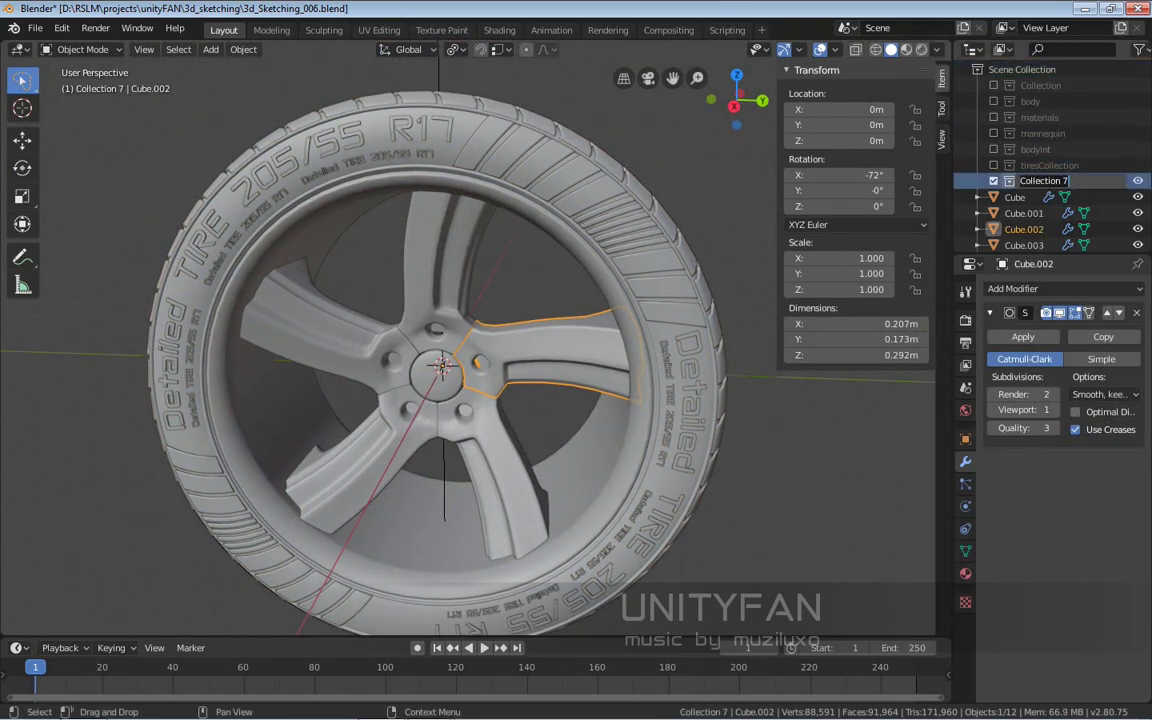
key("Return")
middle_click_drag(440, 345, 445, 330)
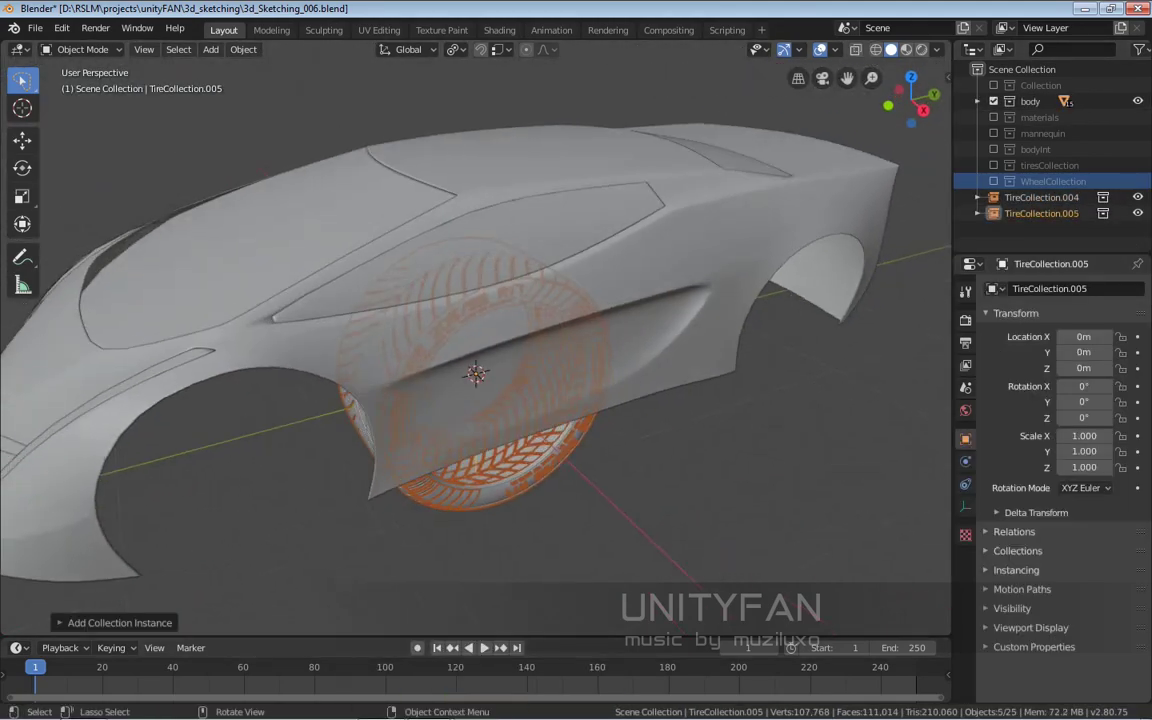
left_click(613, 600)
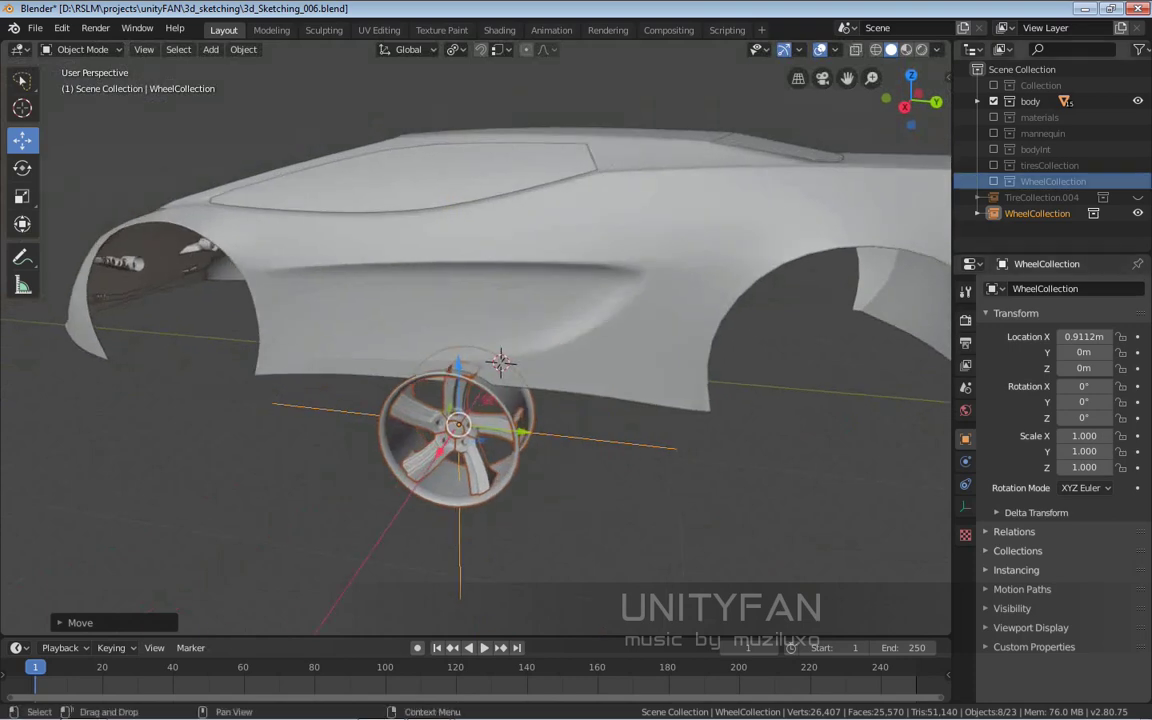
Step: Snap the 3D cursor to the centre of the selected wheel
key("shift+s")
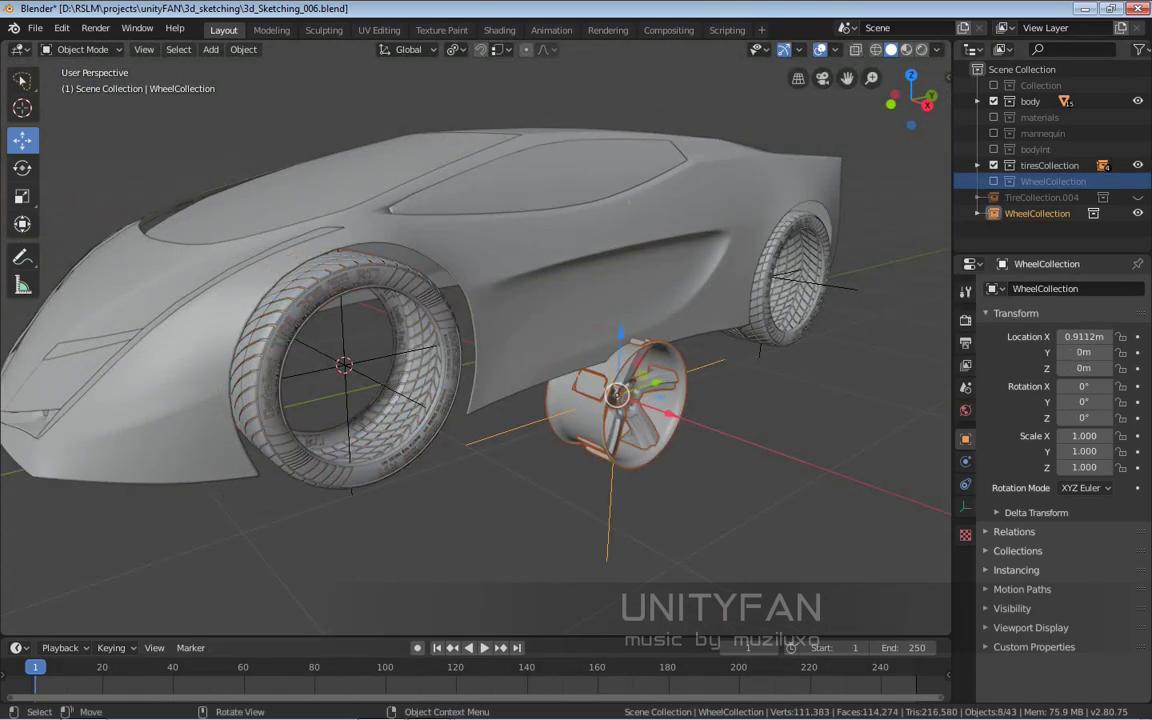
left_click(965, 507)
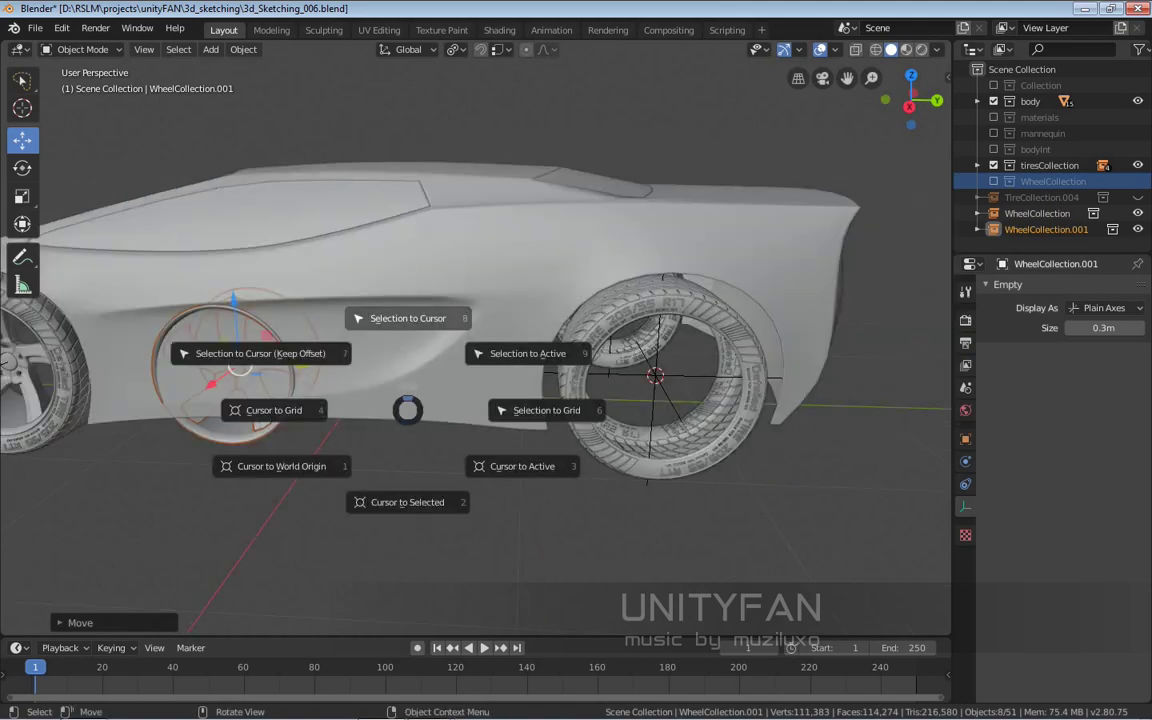
key("2")
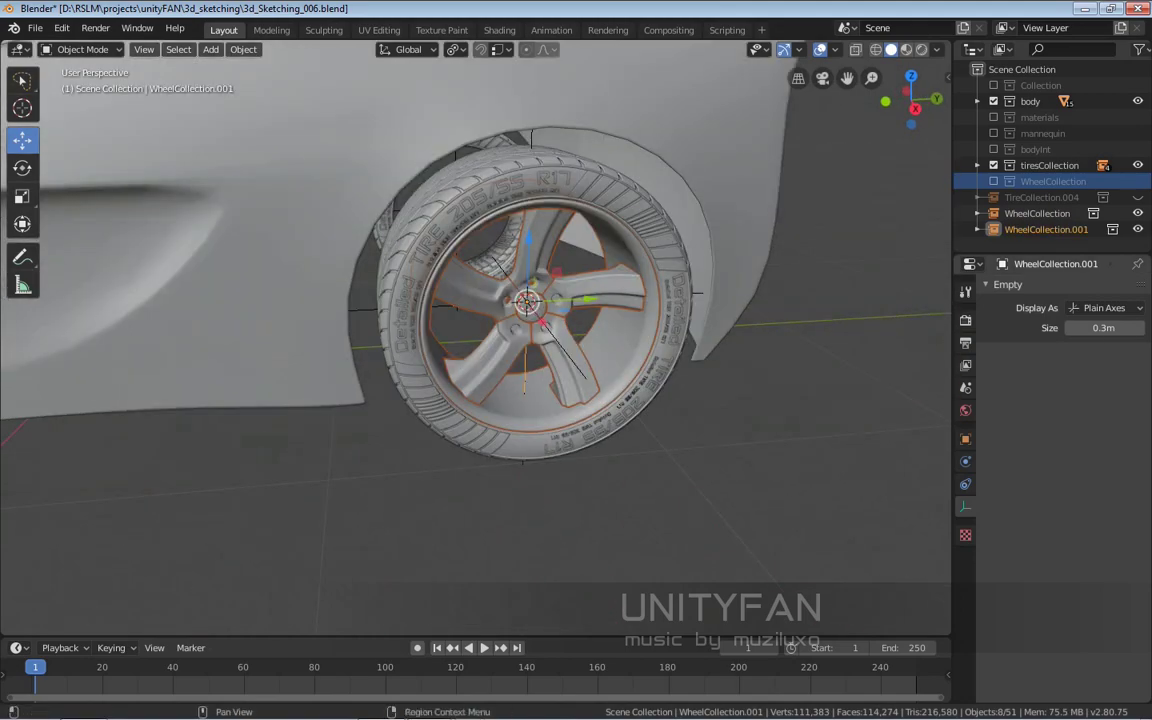
Step: Select the front wheel instance and move the copy into its tyre
scroll(475, 330, "down", 5)
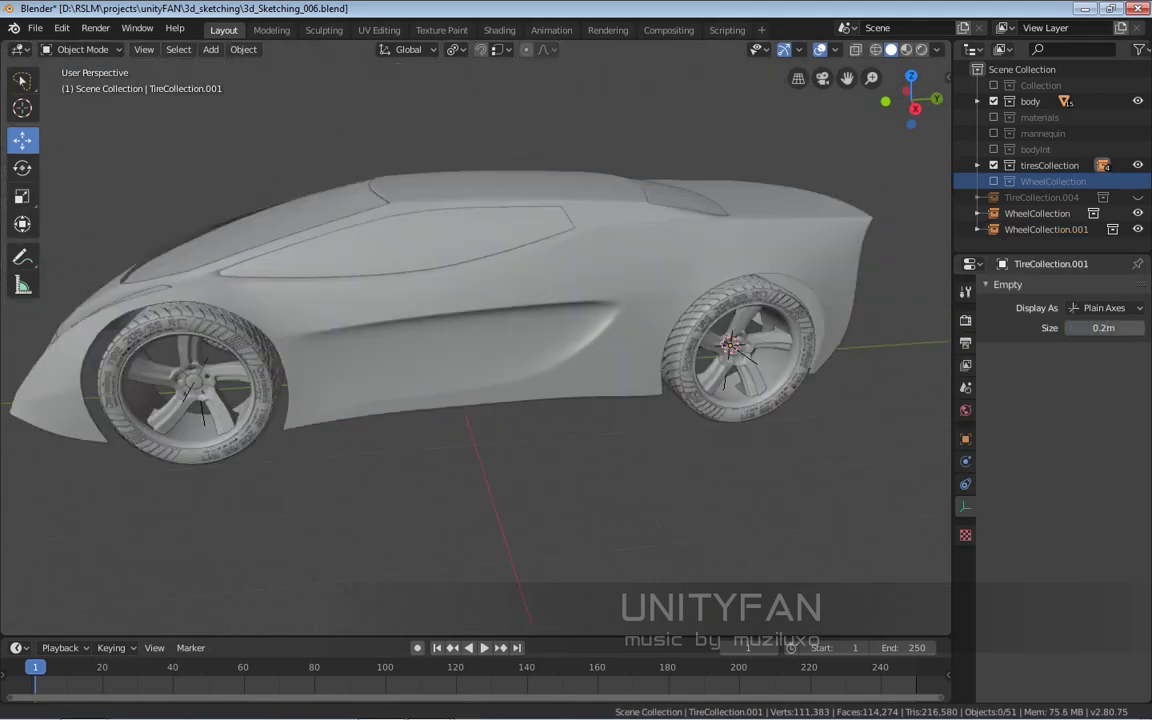
middle_click_drag(475, 330, 300, 340)
left_click(163, 360)
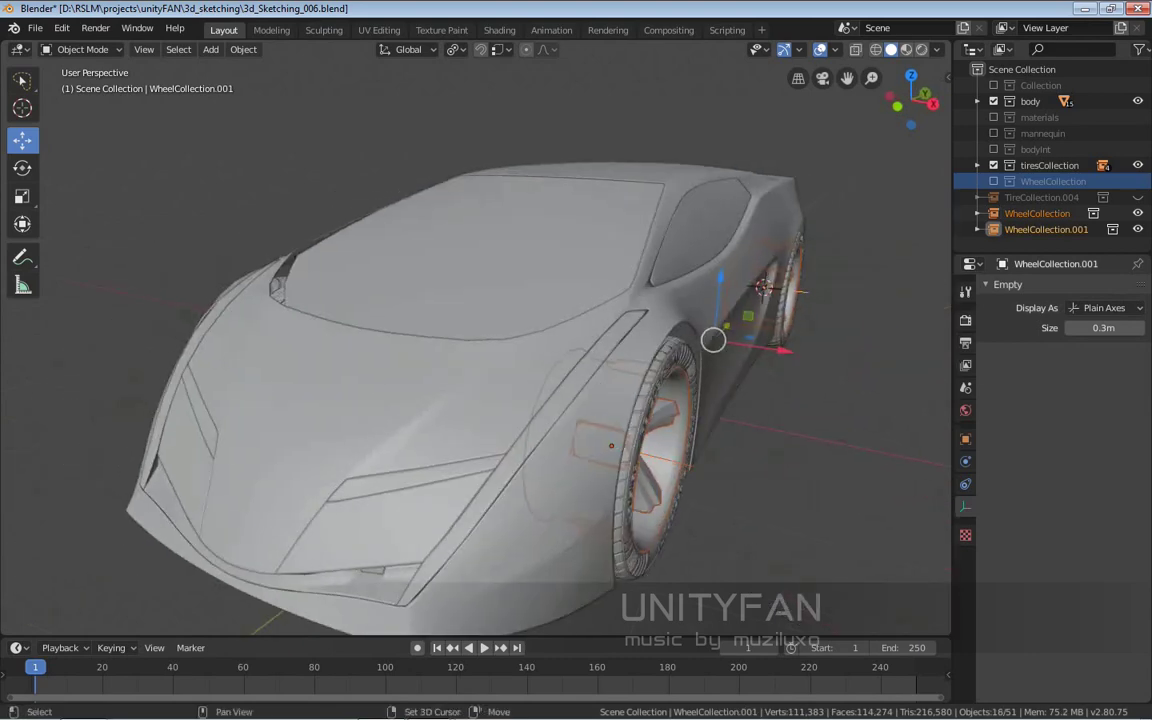
middle_click_drag(560, 300, 375, 303)
key("n")
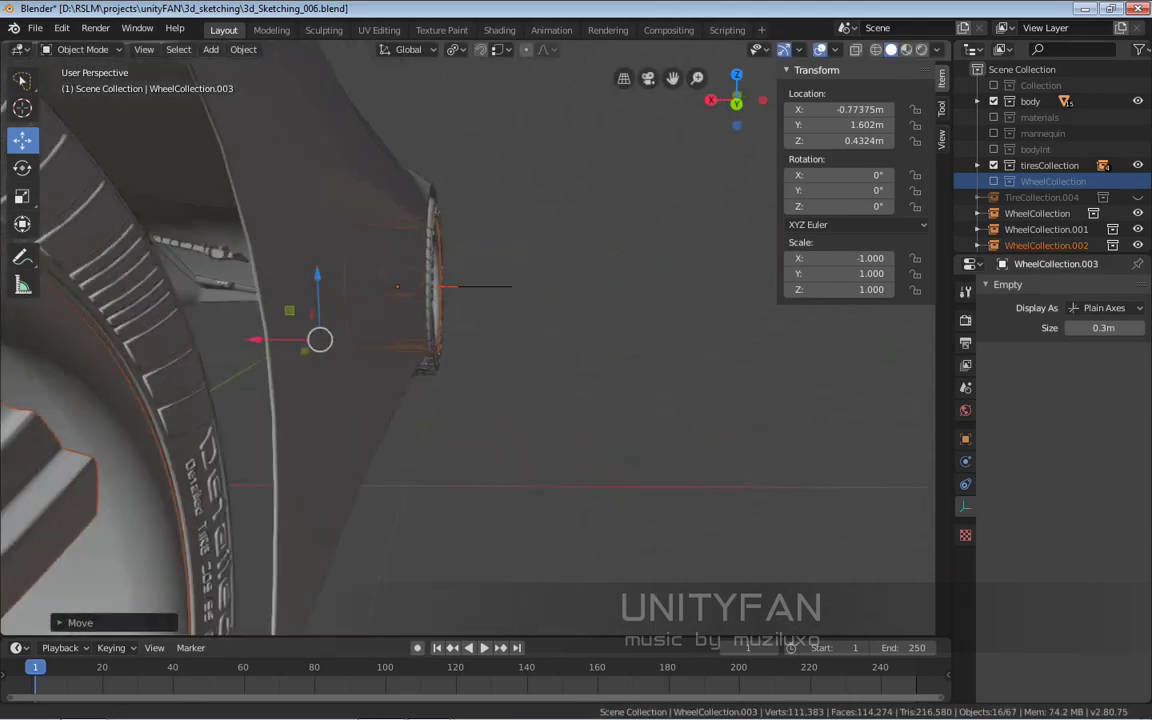
key("g")
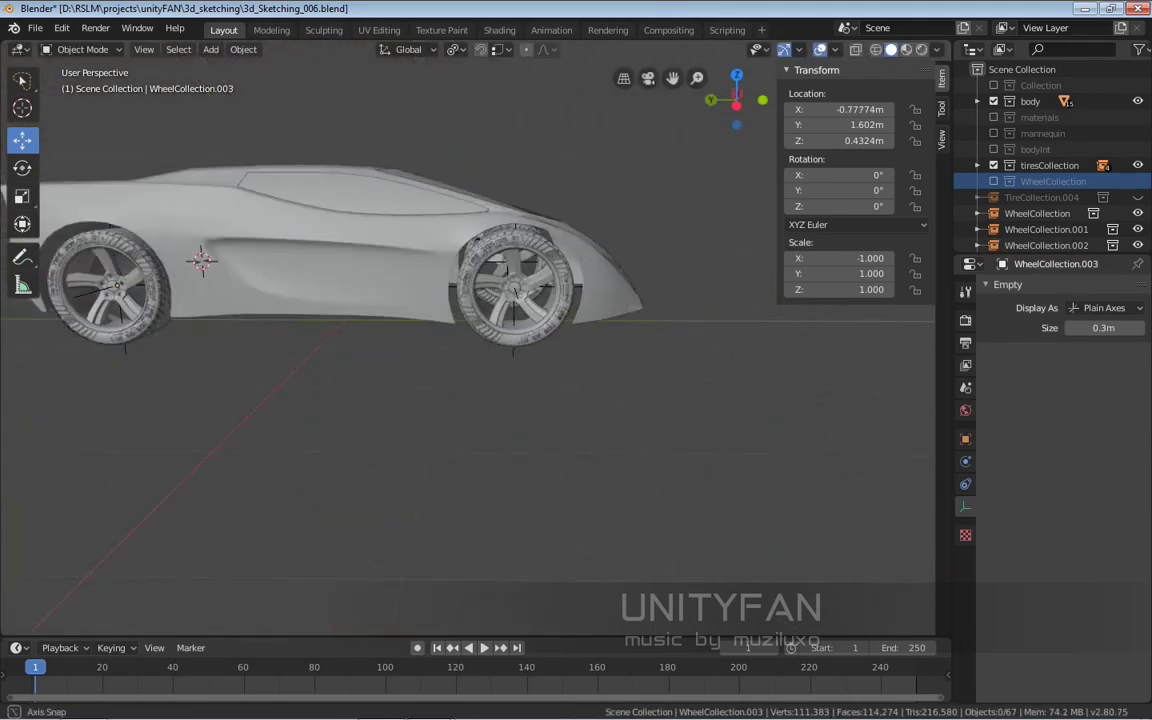
middle_click_drag(480, 380, 640, 360)
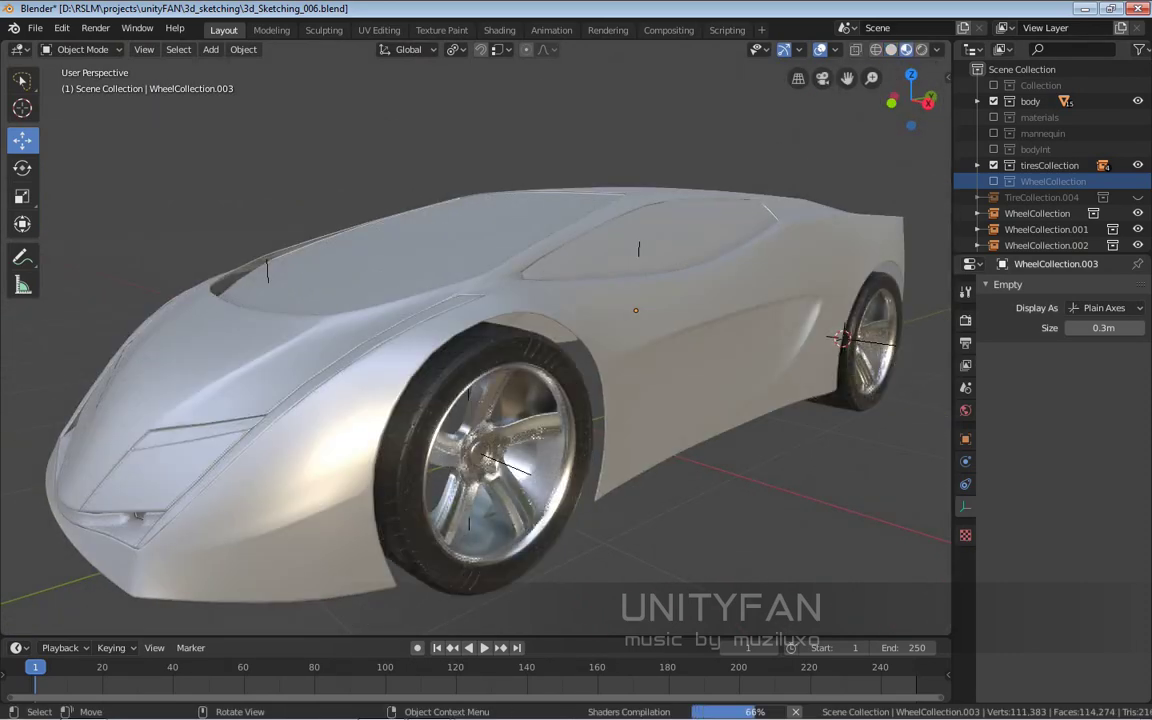
Step: Set the car body paint's Roughness to 0
middle_click_drag(480, 380, 630, 372)
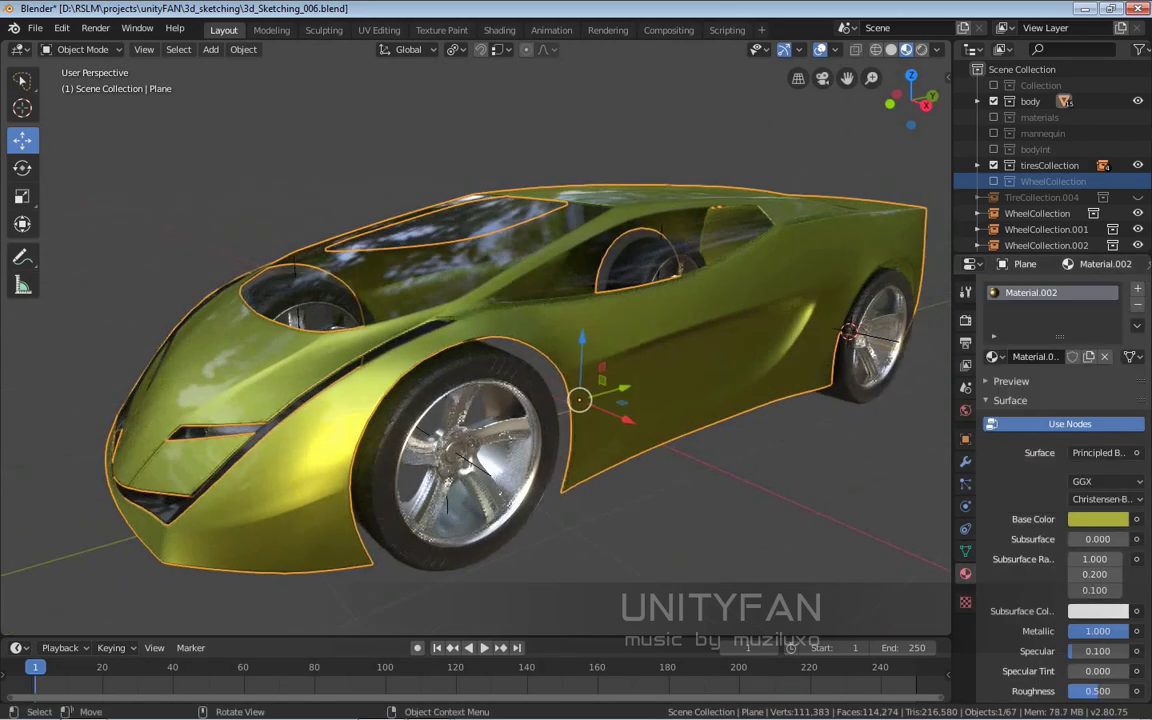
mouse_move(580, 400)
middle_mouse_down()
mouse_move(530, 400)
mouse_move(600, 395)
middle_mouse_up()
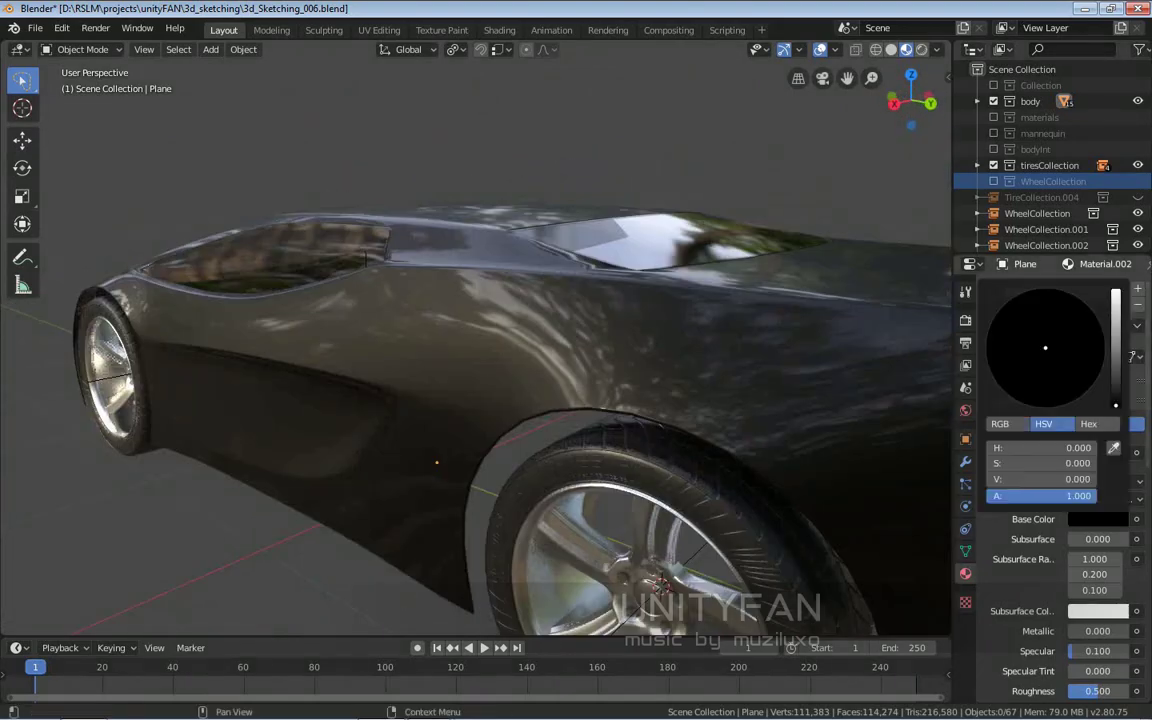
mouse_move(600, 400)
middle_mouse_down()
mouse_move(560, 410)
mouse_move(520, 395)
mouse_move(560, 390)
mouse_move(440, 400)
mouse_move(600, 400)
mouse_move(500, 400)
middle_mouse_up()
type("0")
key("Return")
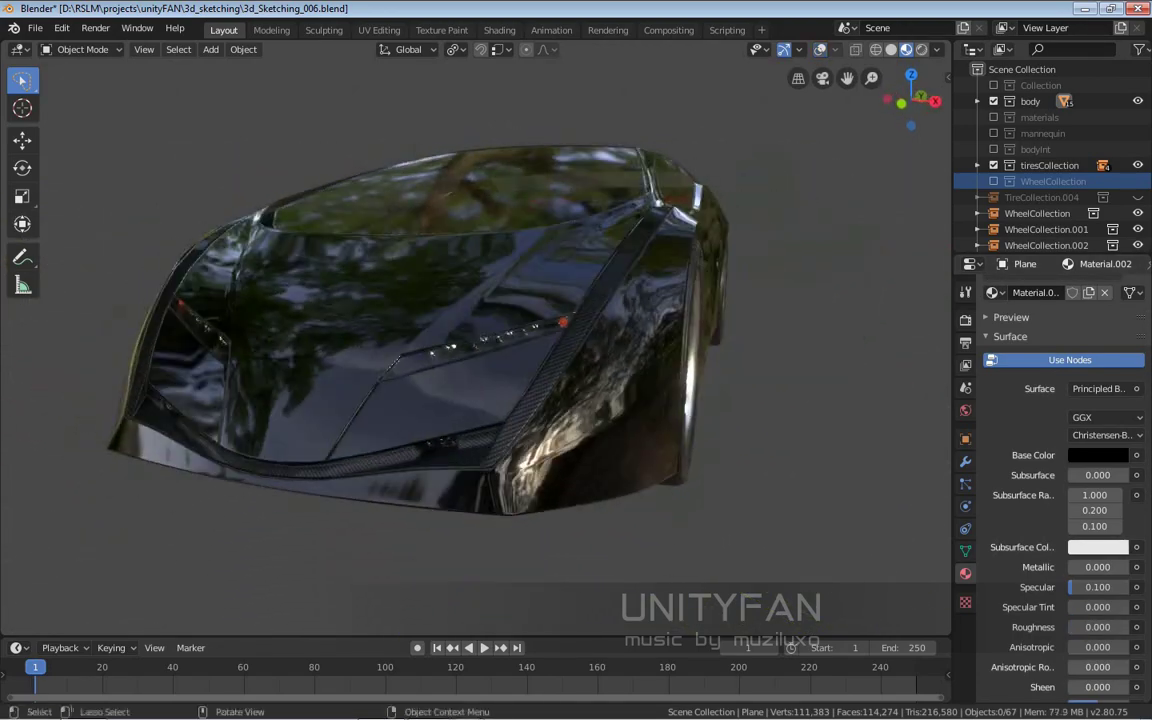
Step: Brighten the body's base colour toward orange-yellow
left_click(1098, 455)
left_click_drag(1116, 340, 1116, 228)
mouse_move(500, 400)
middle_mouse_down()
mouse_move(670, 400)
mouse_move(560, 380)
middle_mouse_up()
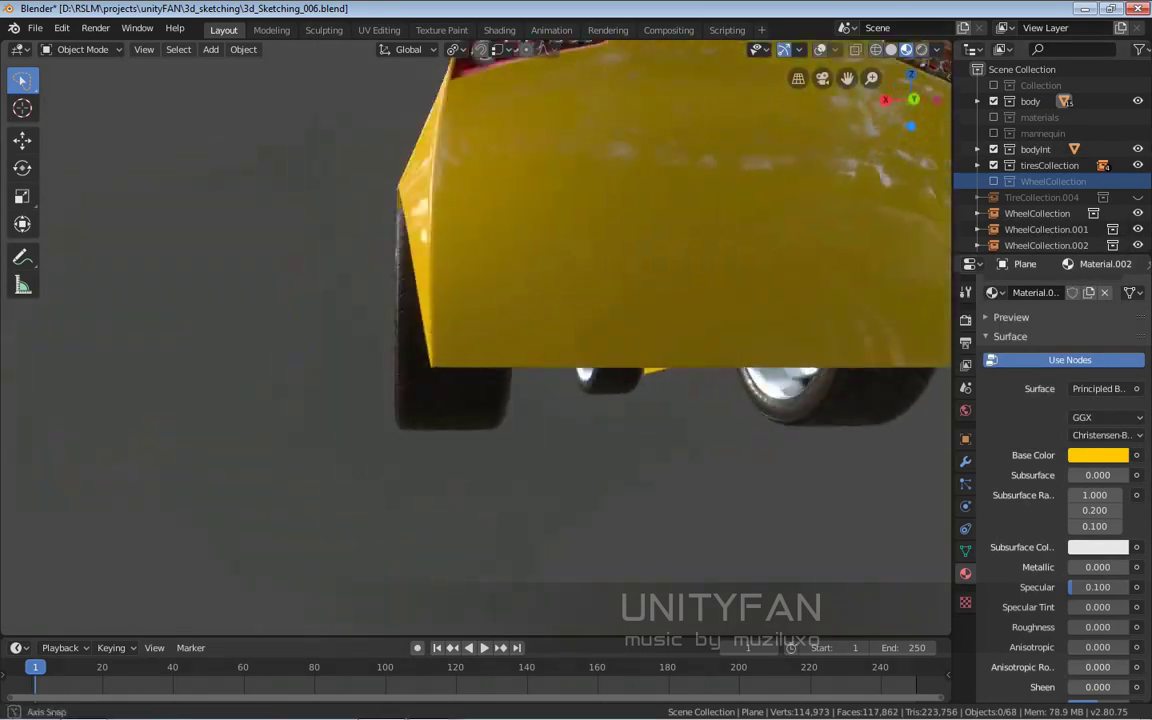
Step: Inspect the rear tyre in see-through shading, then view the car from front-right
left_click(420, 400)
key("shift+z")
key("shift+z")
middle_click_drag(475, 340, 430, 330)
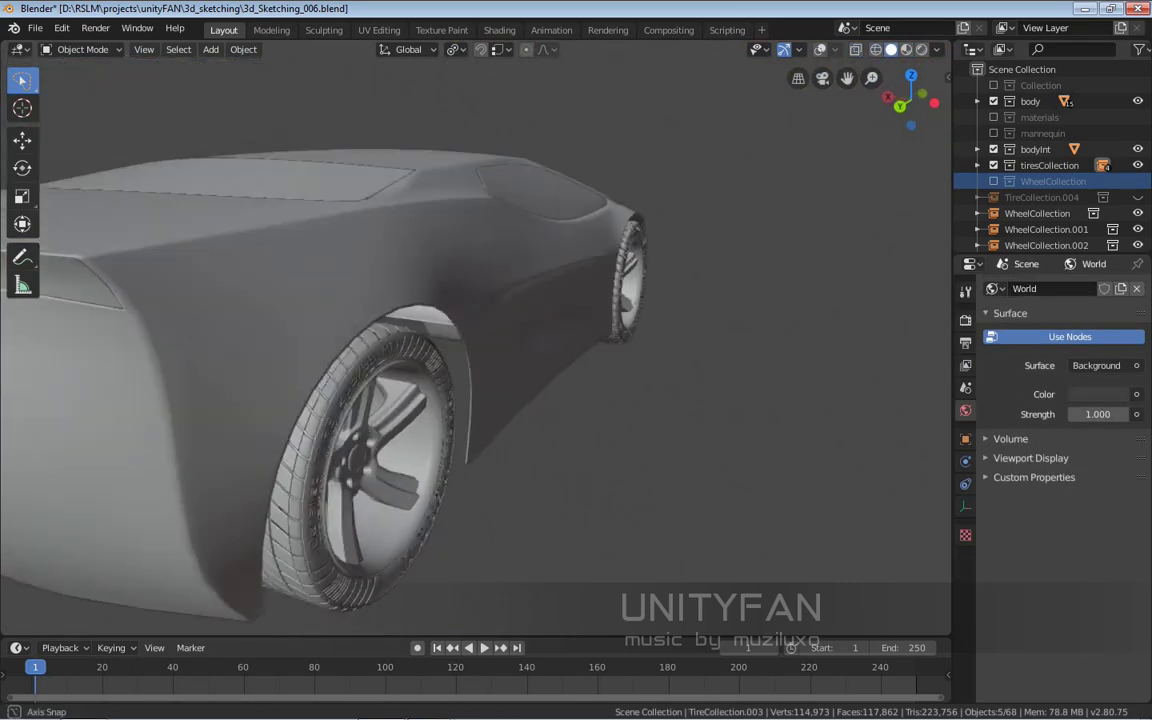
scroll(475, 340, "up", 3)
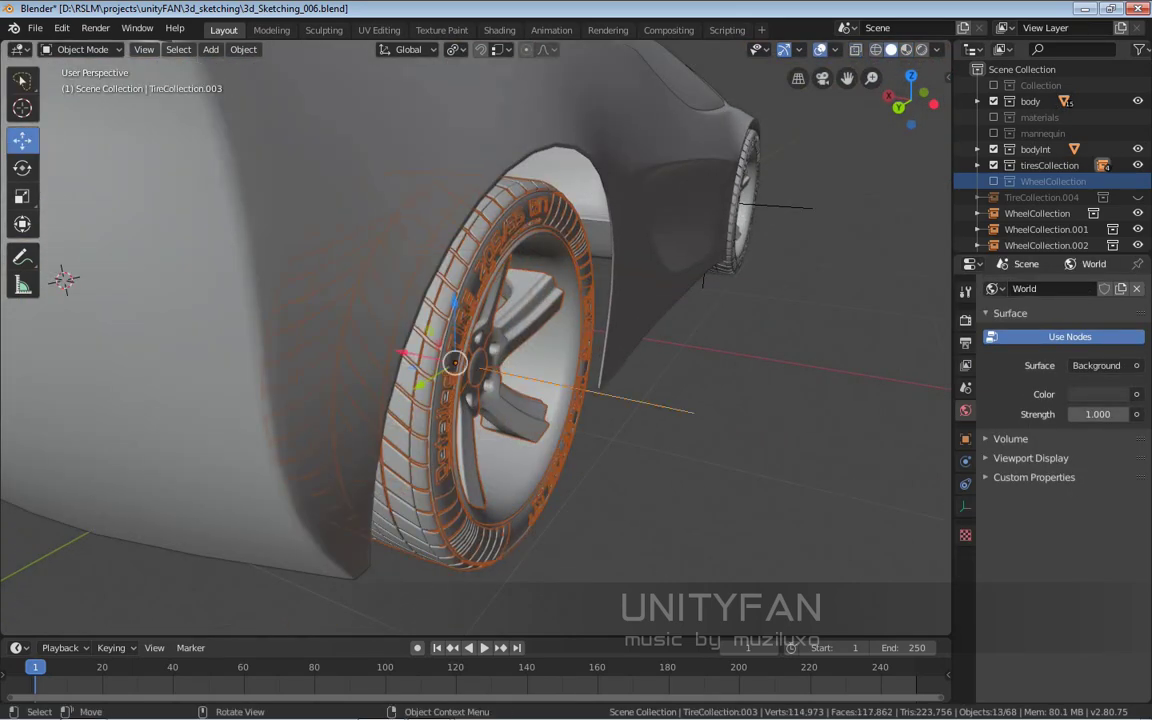
mouse_move(62, 280)
middle_mouse_down()
mouse_move(329, 360)
mouse_move(380, 360)
middle_mouse_up()
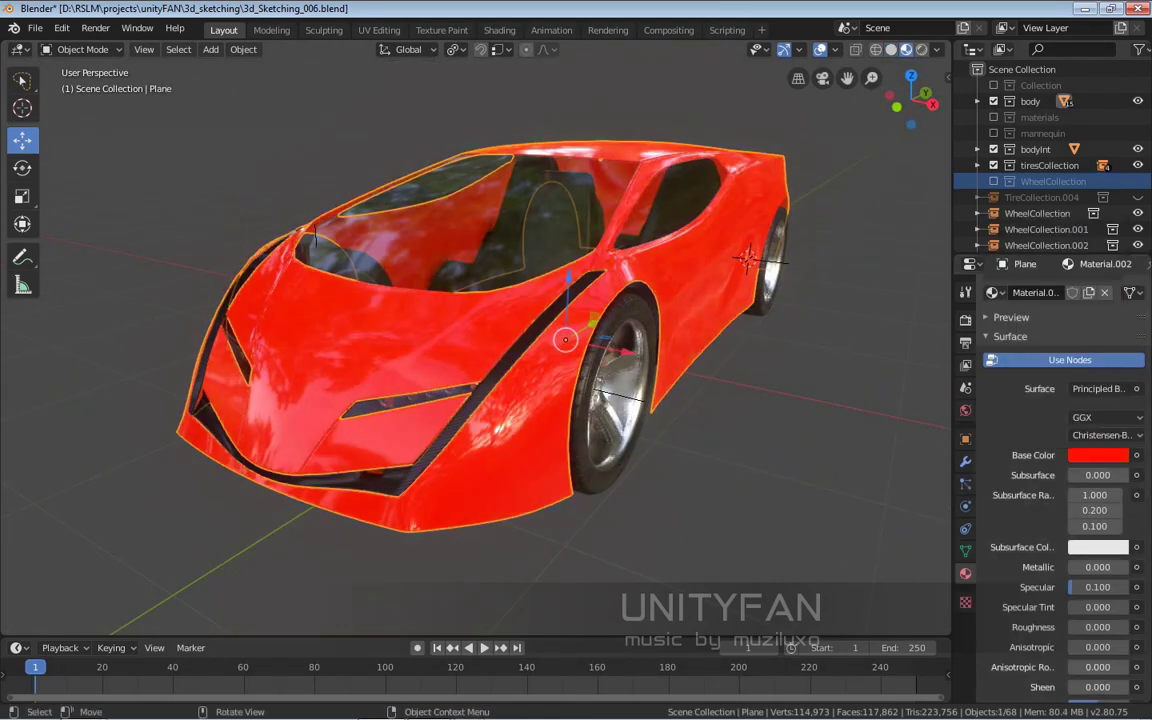
mouse_move(565, 340)
middle_mouse_down("shift")
mouse_move(557, 351)
mouse_move(600, 320)
middle_mouse_up("shift")
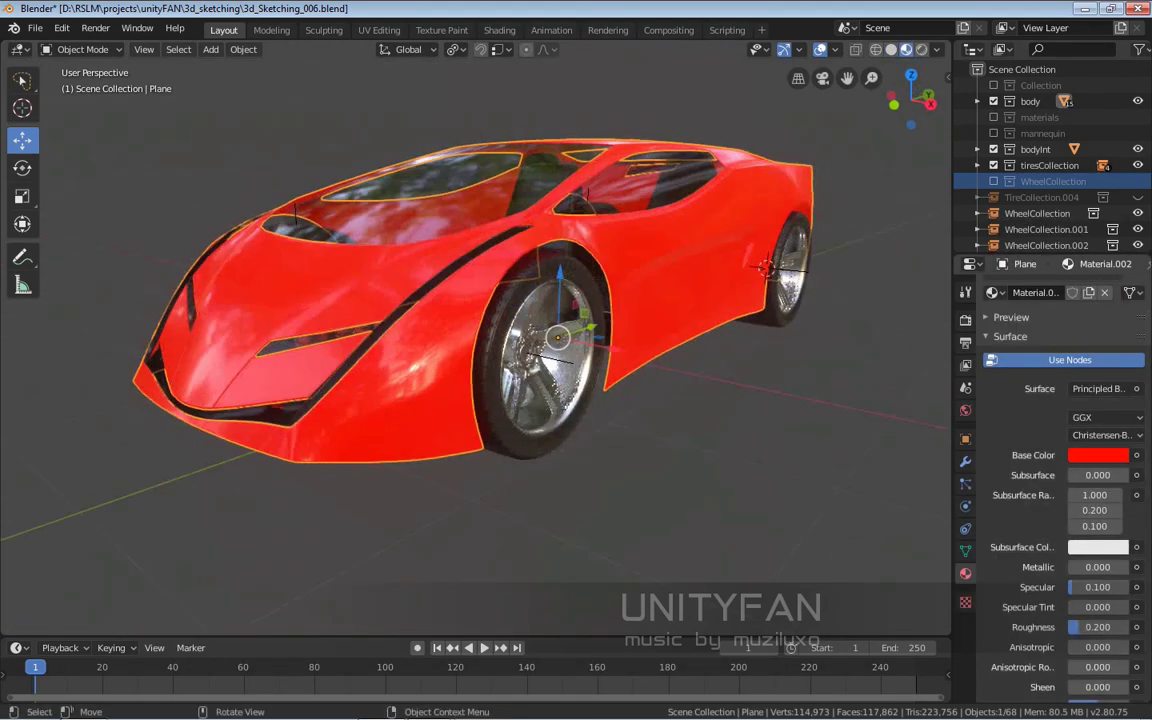
middle_click_drag(758, 291, 650, 300)
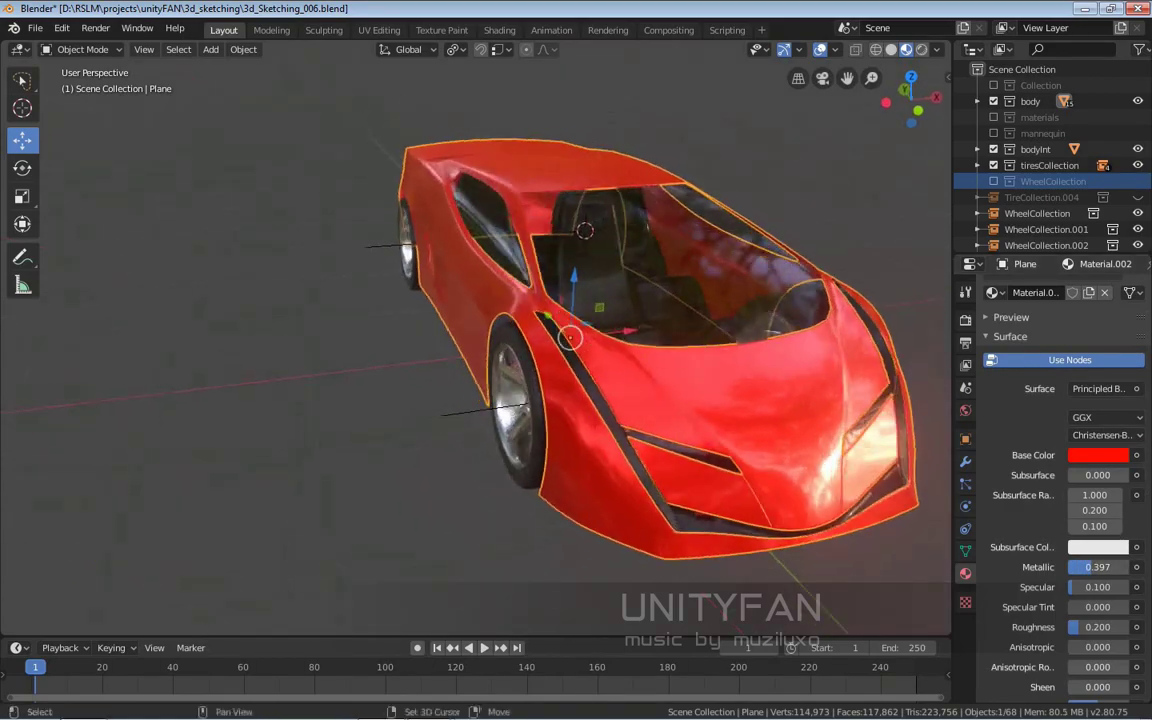
Step: Make the body paint deep red with Roughness 0.2 and Metallic 0.397, hiding overlays
left_click(1098, 455)
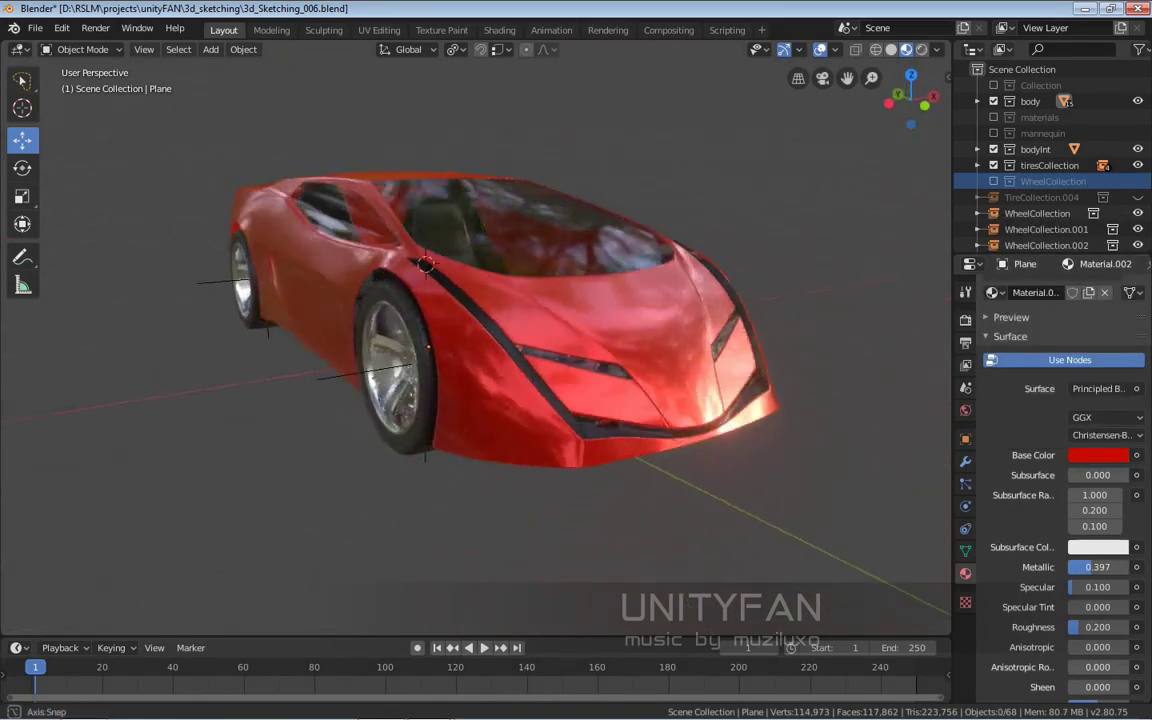
mouse_move(650, 300)
middle_mouse_down()
mouse_move(511, 408)
mouse_move(300, 420)
mouse_move(200, 400)
middle_mouse_up()
scroll(511, 408, "up", 3)
key("shift+alt+z")
Step: Desaturate the body colour to grey silver (V 0.373) with Metallic 1.000 and Roughness 0.500
left_click(1098, 455)
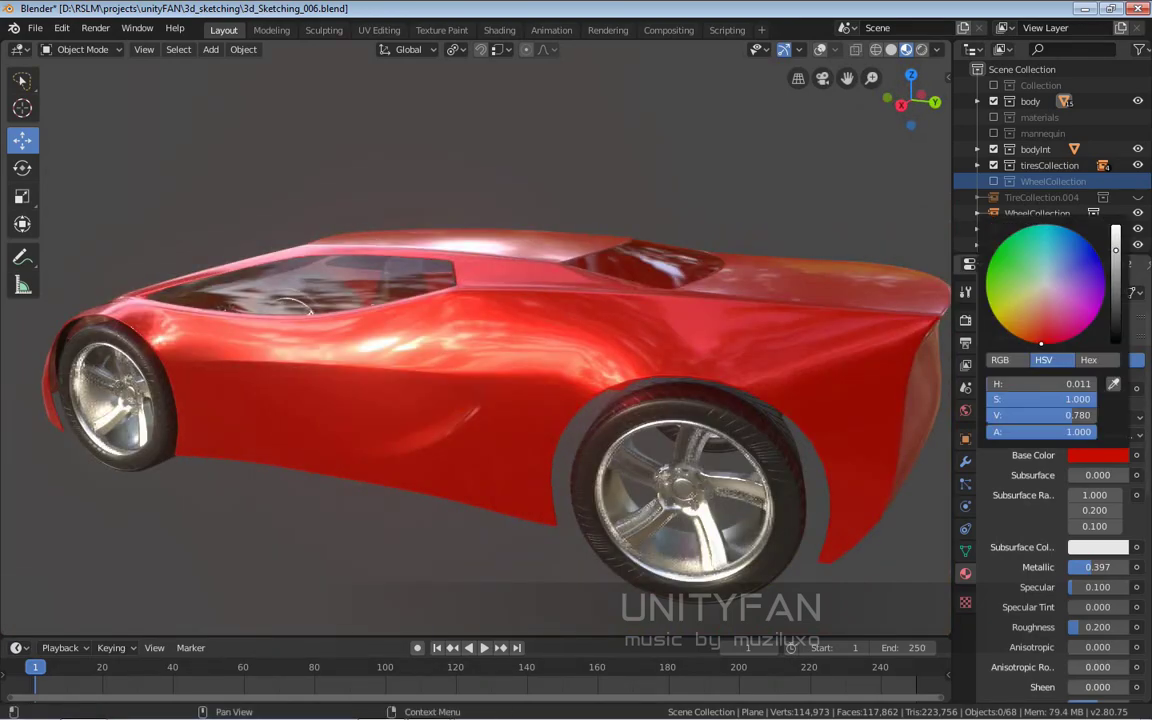
mouse_move(1080, 300)
left_mouse_down()
mouse_move(988, 302)
mouse_move(1005, 265)
mouse_move(1047, 286)
left_mouse_up()
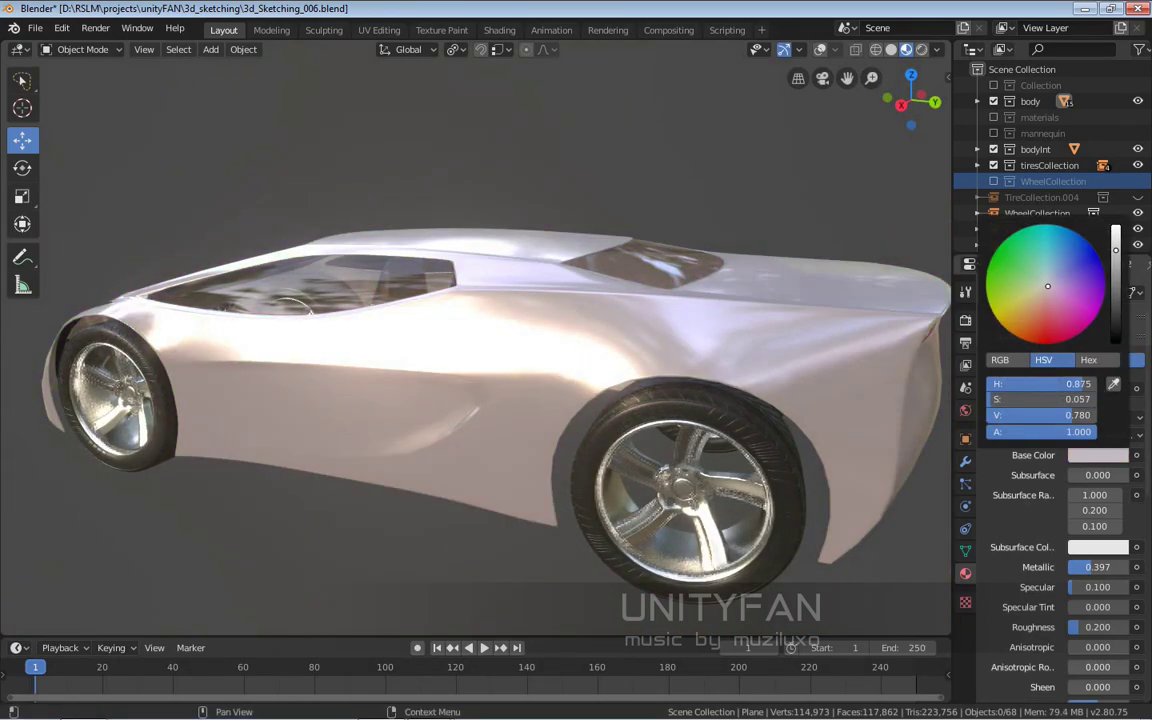
left_click_drag(1116, 250, 1116, 228)
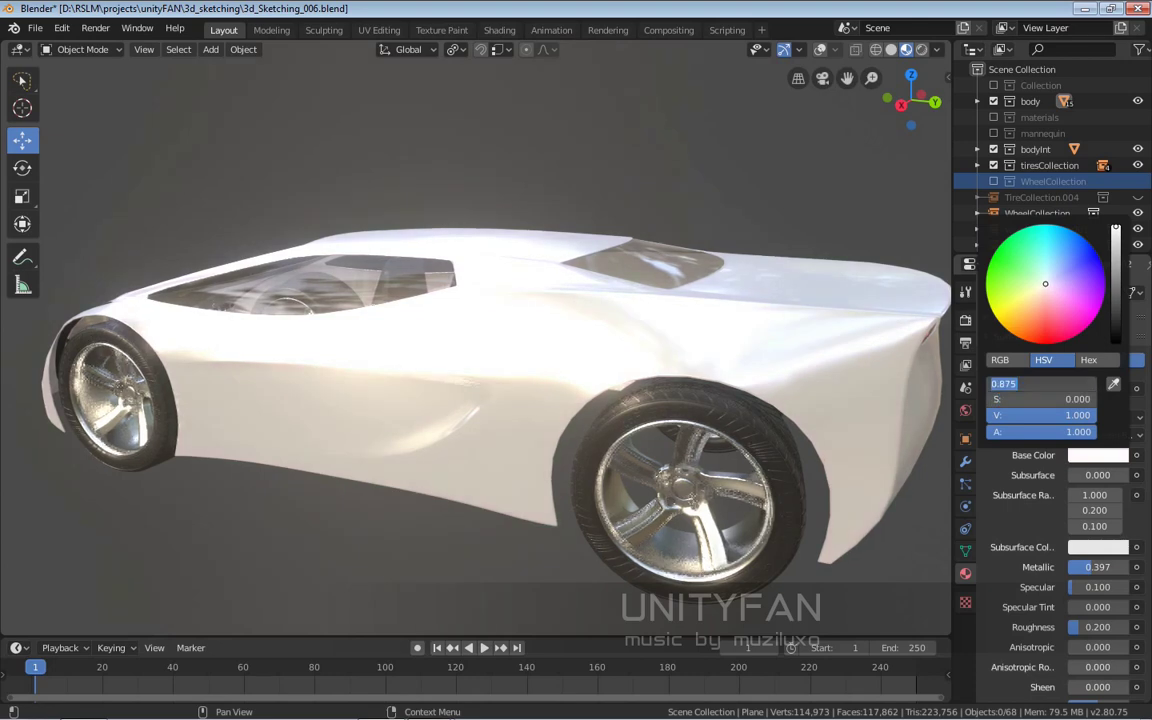
middle_click_drag(500, 400, 420, 400)
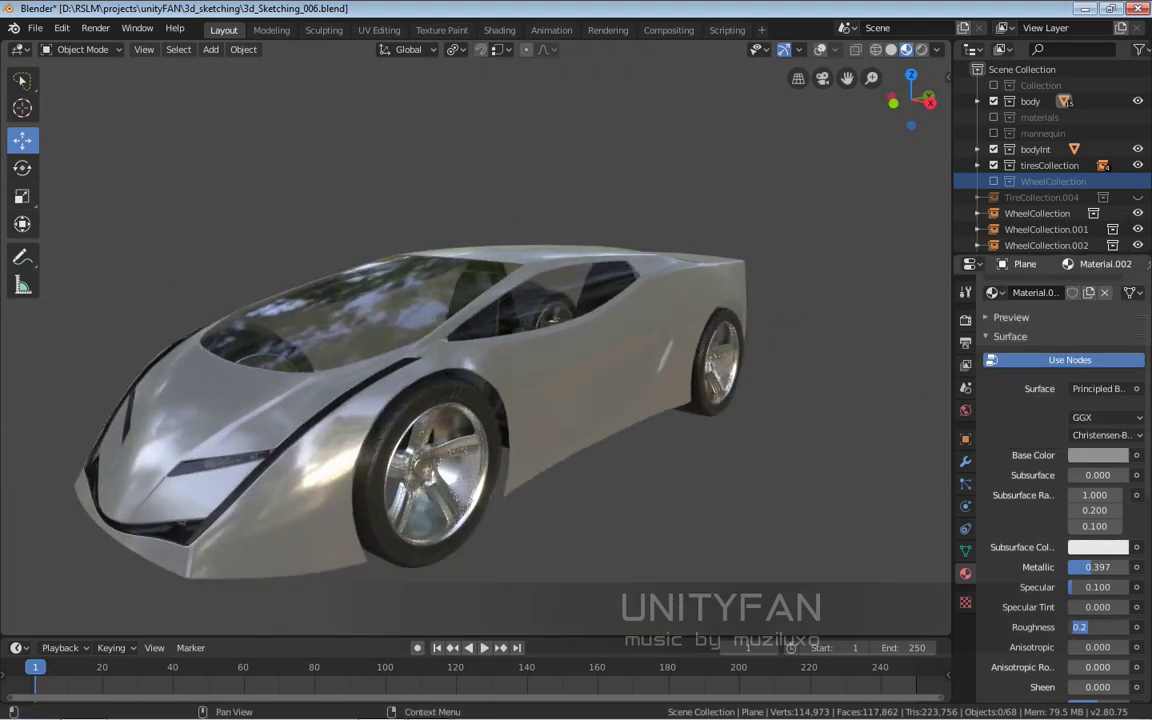
left_click(1098, 455)
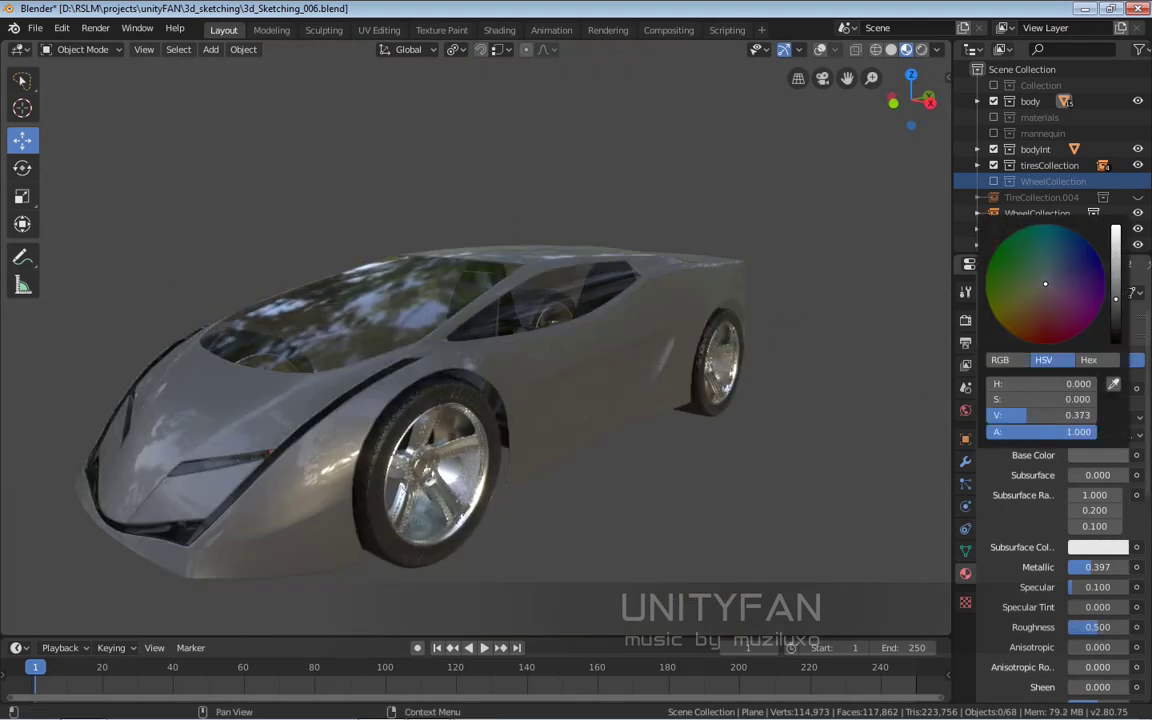
key("ctrl+shift+z")
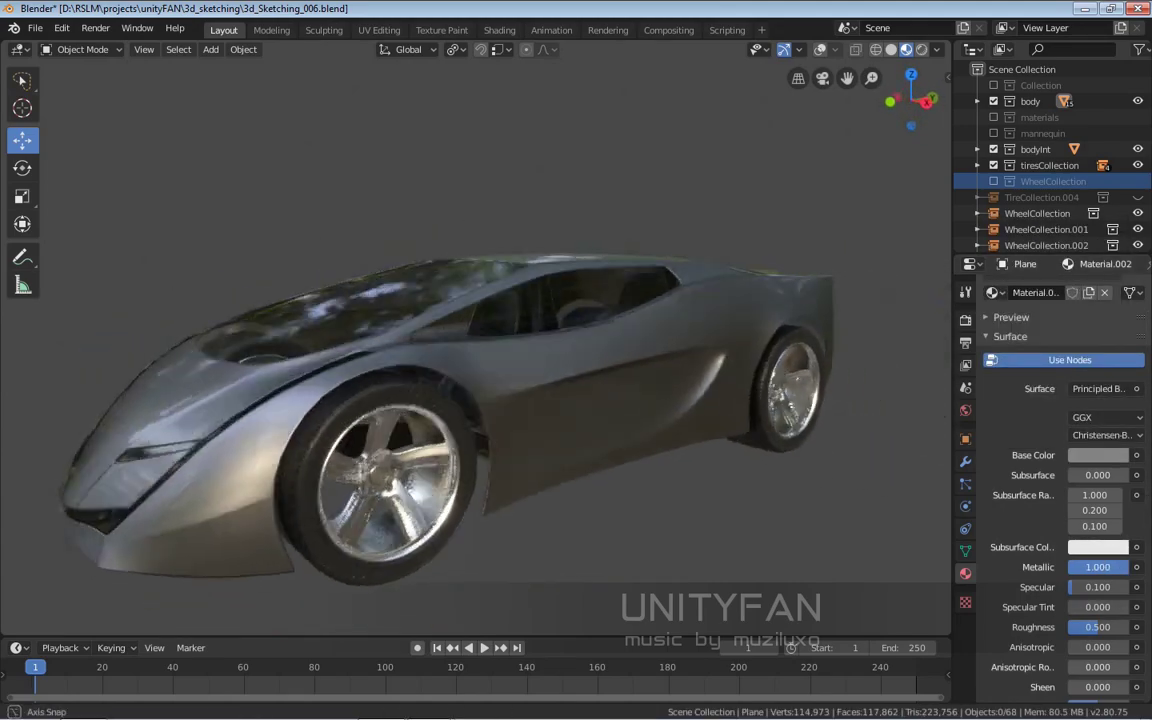
left_click(1098, 455)
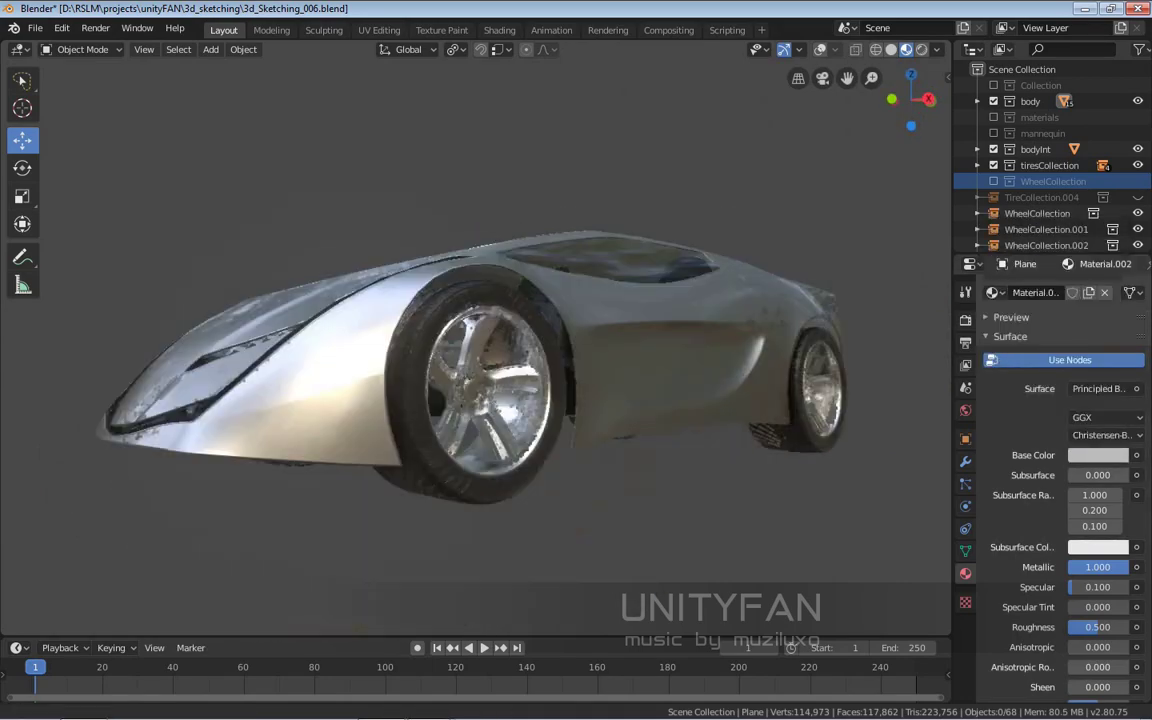